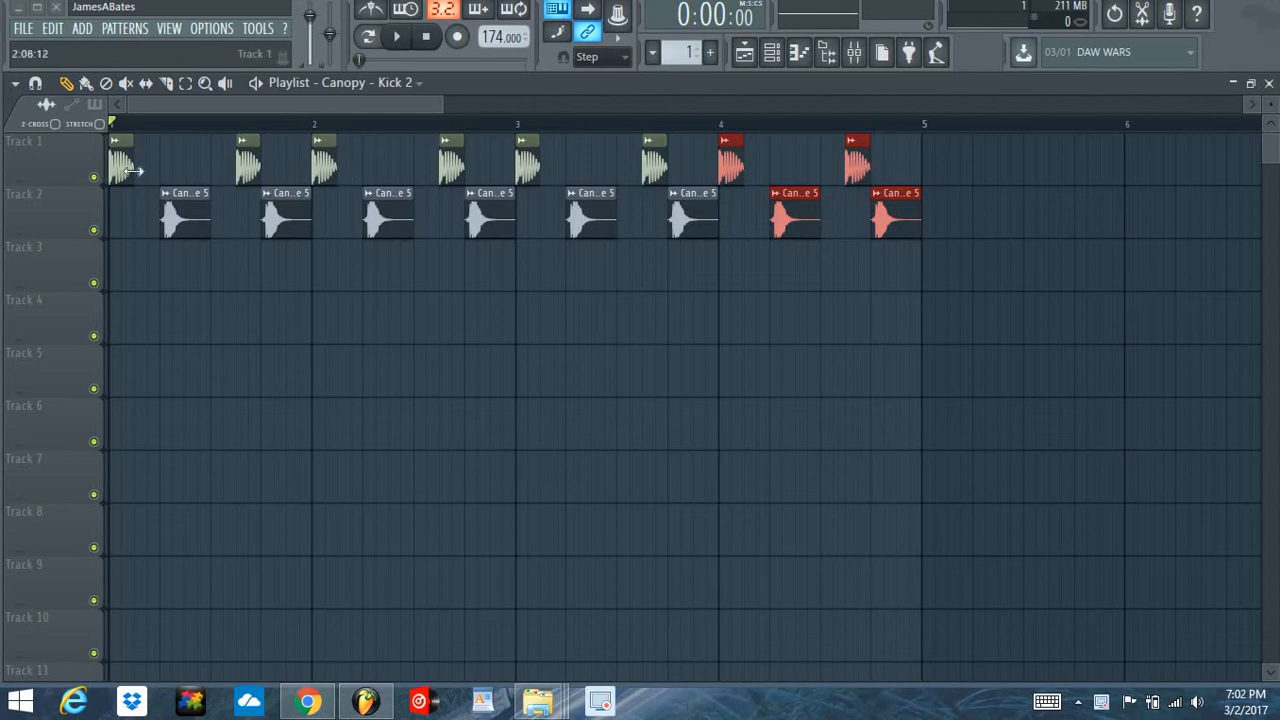
Deselect the playlist clips and load Fruity Limiter into effect slot 10 of the mixer's Master track.
click(118, 224)
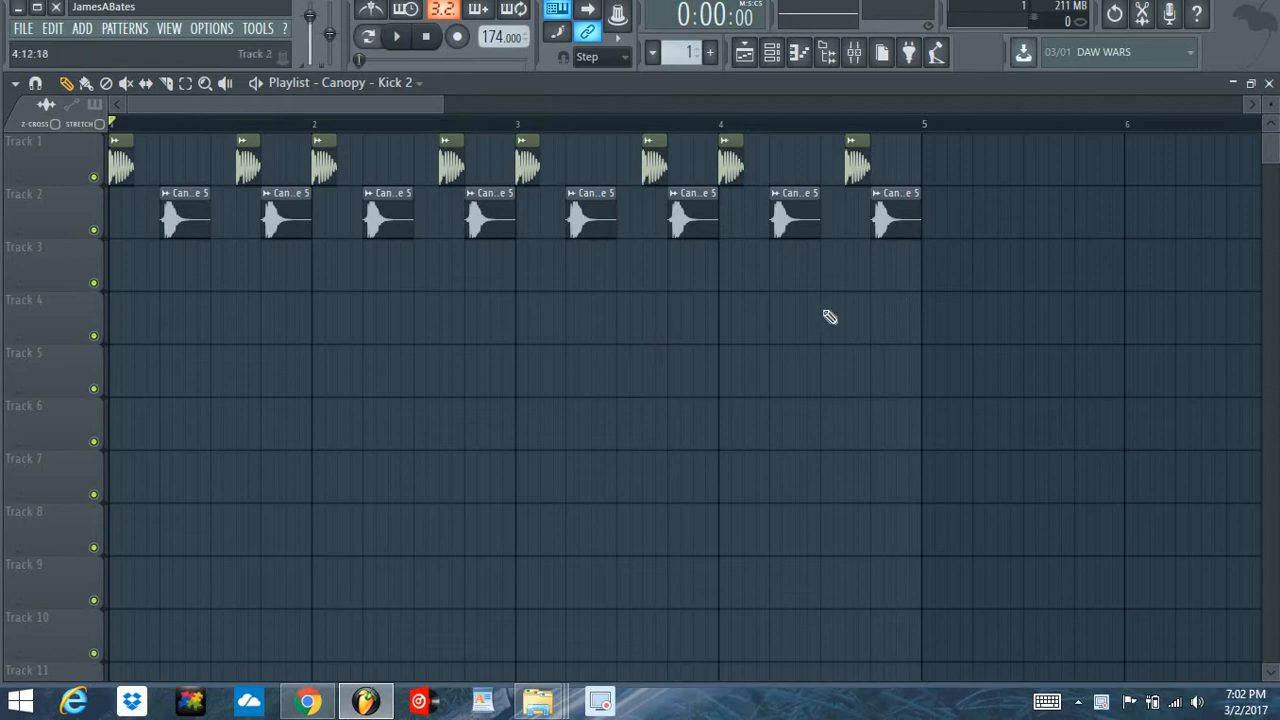
click(855, 53)
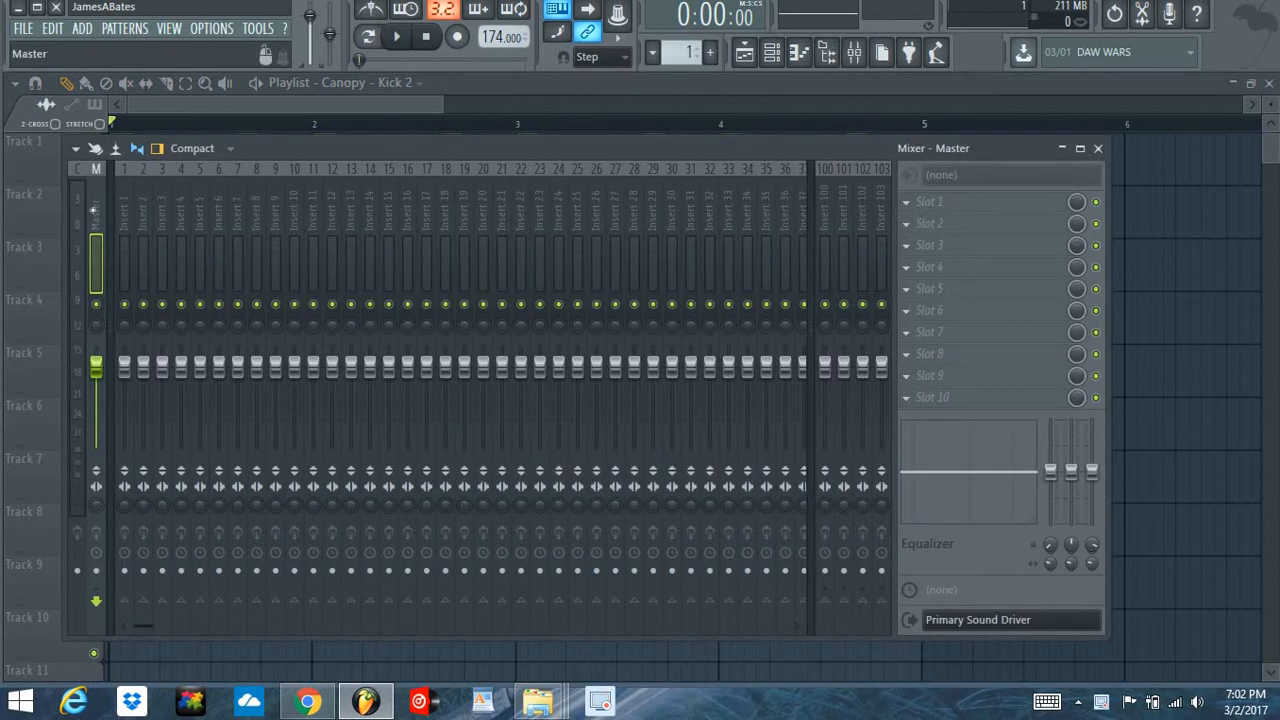
click(128, 258)
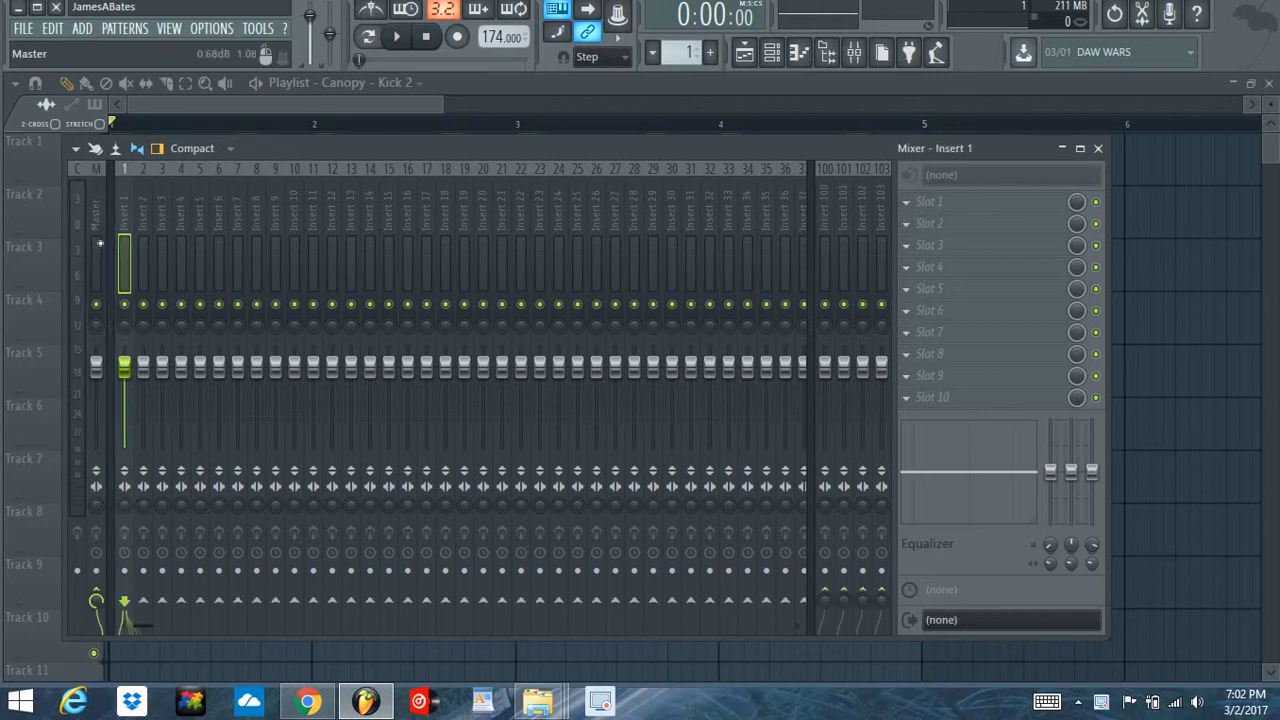
click(96, 245)
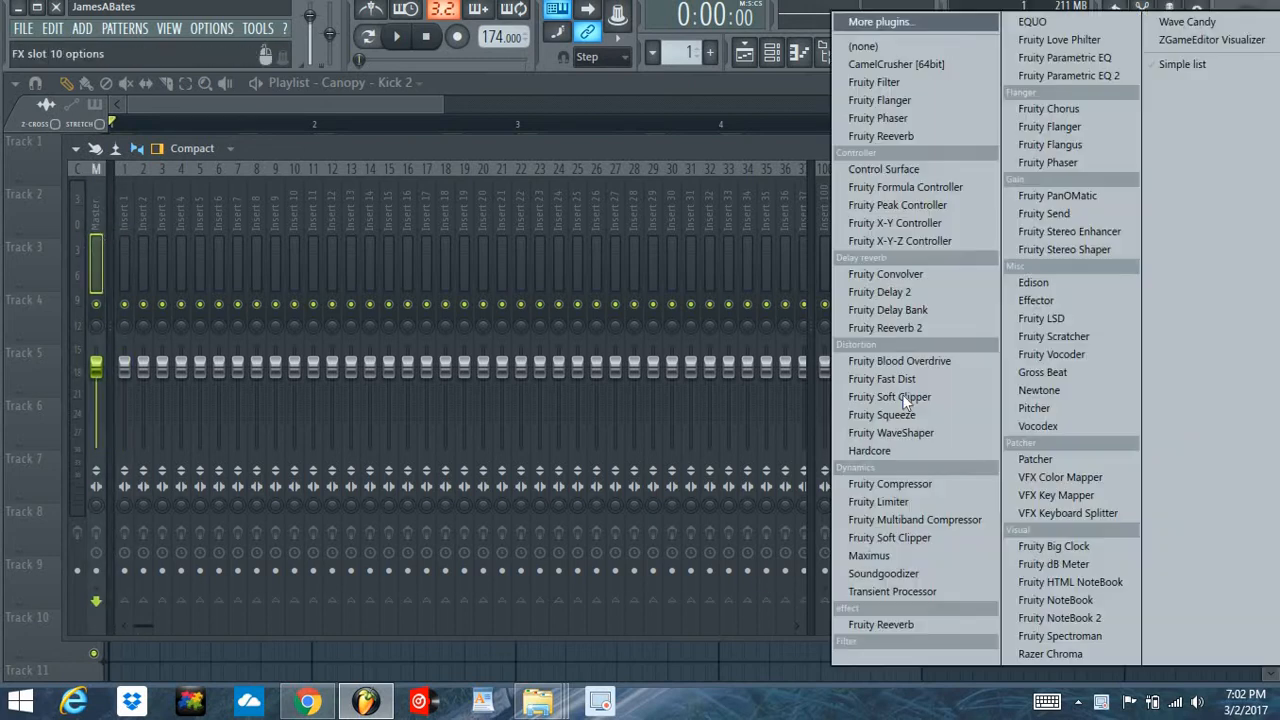
click(908, 397)
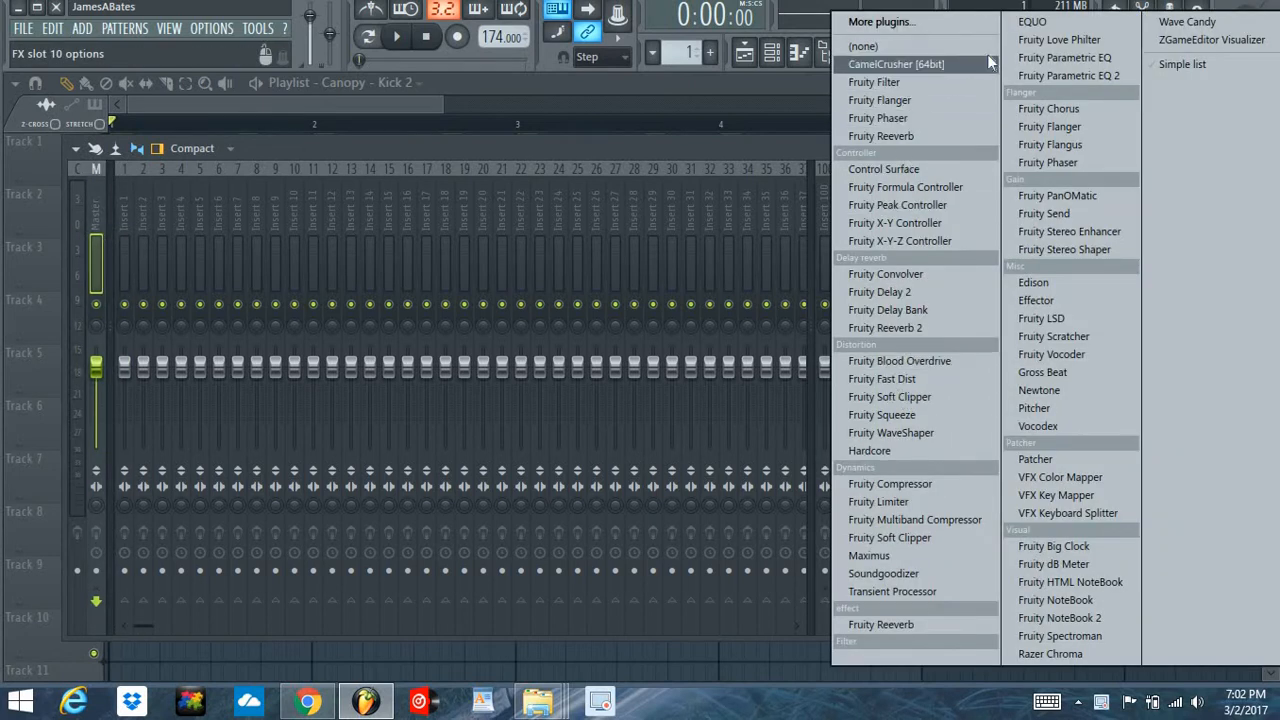
click(930, 501)
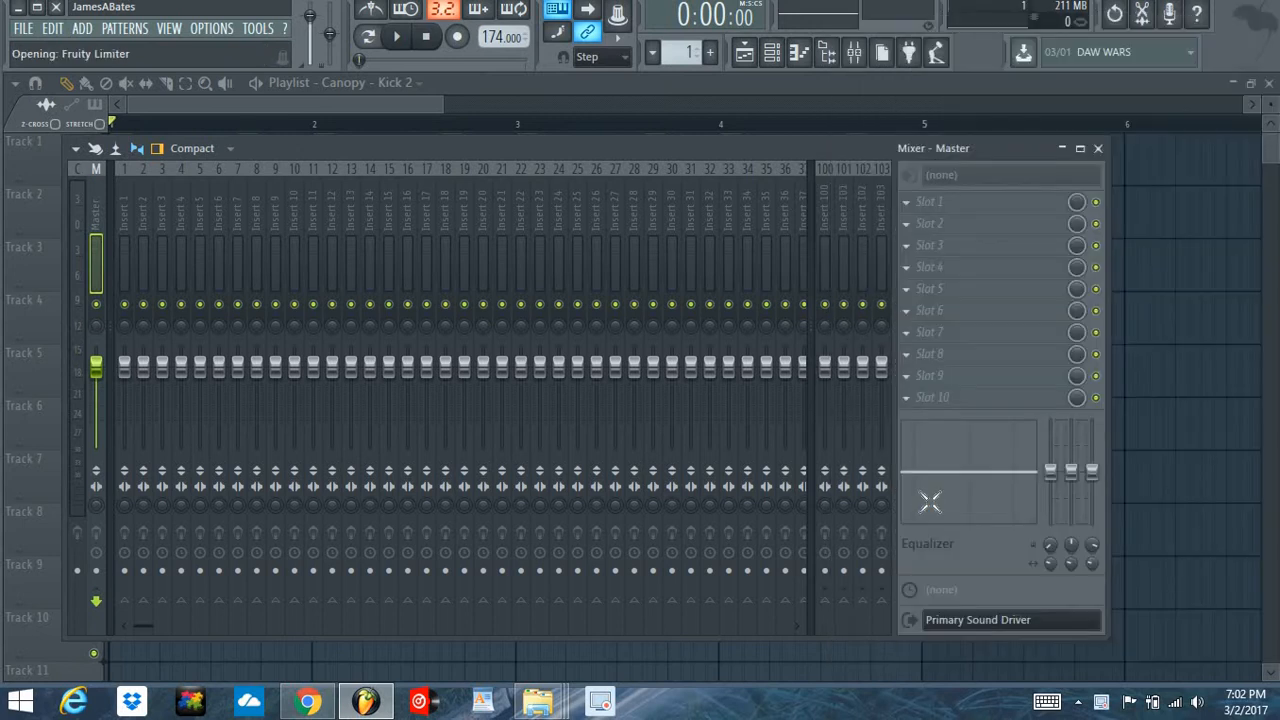
Remove the effect from slot 10 of the Master track and close the mixer.
click(905, 398)
mouse_move(945, 303)
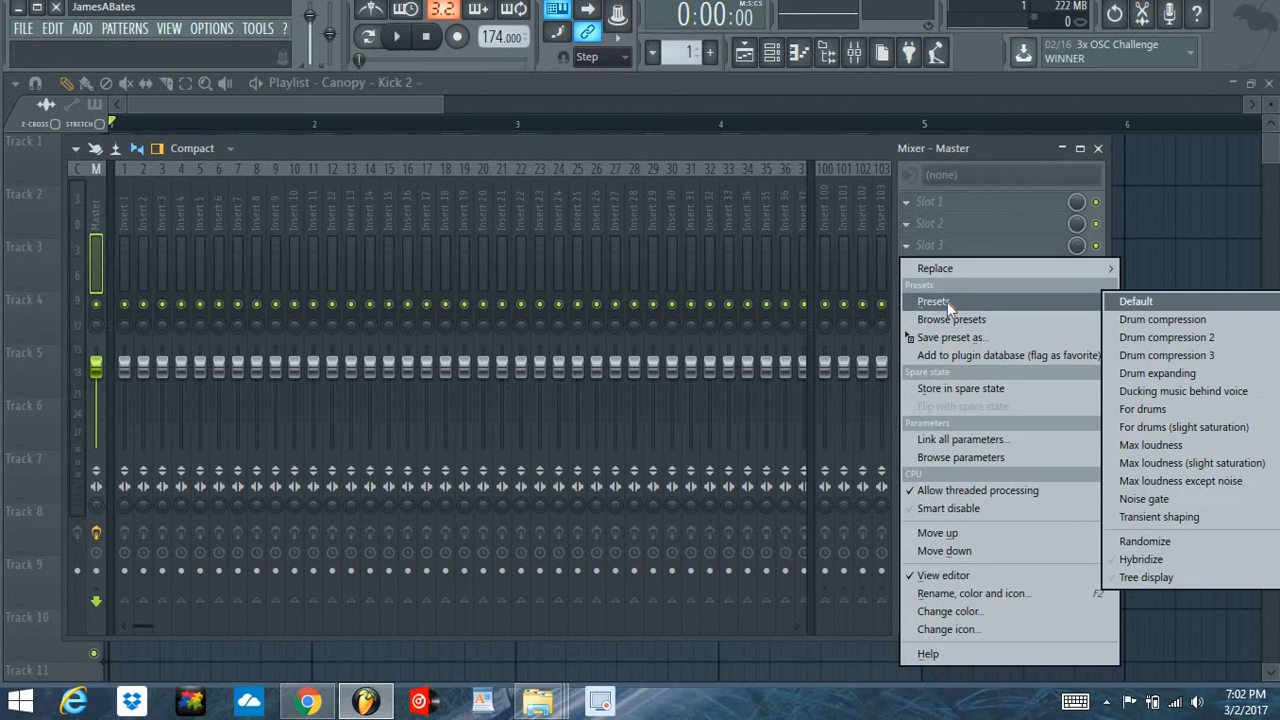
mouse_move(942, 269)
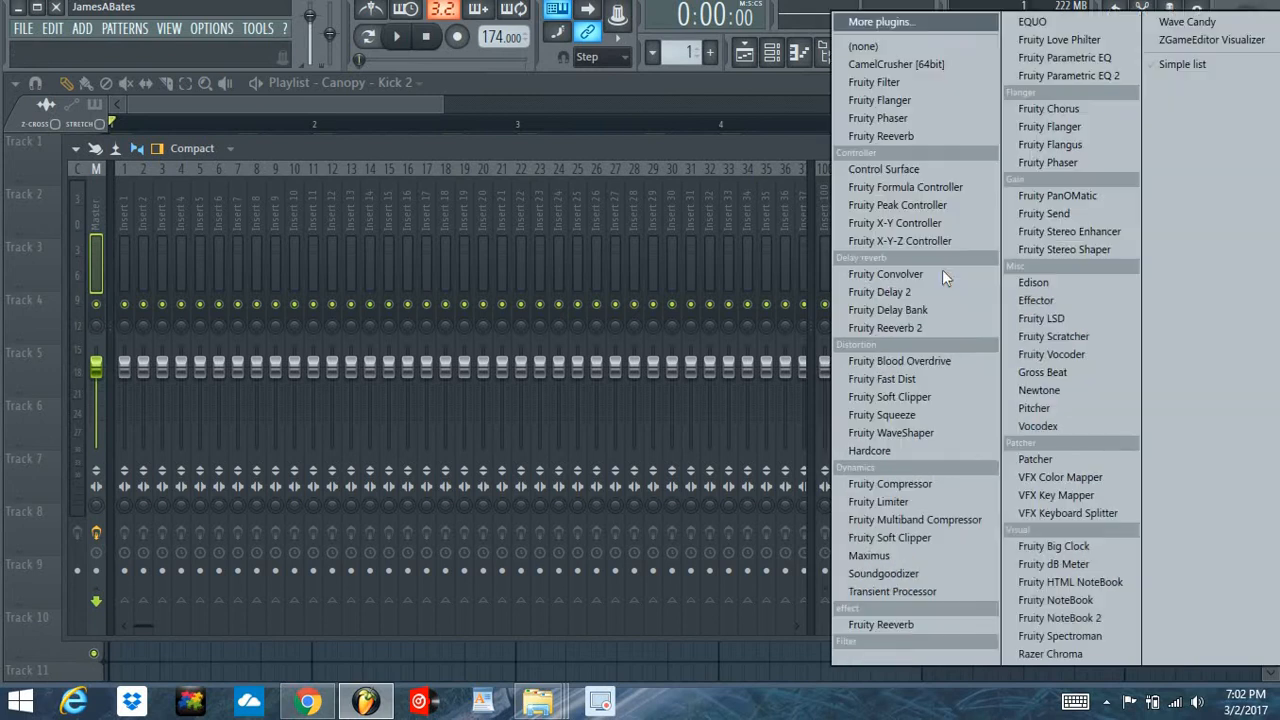
click(886, 45)
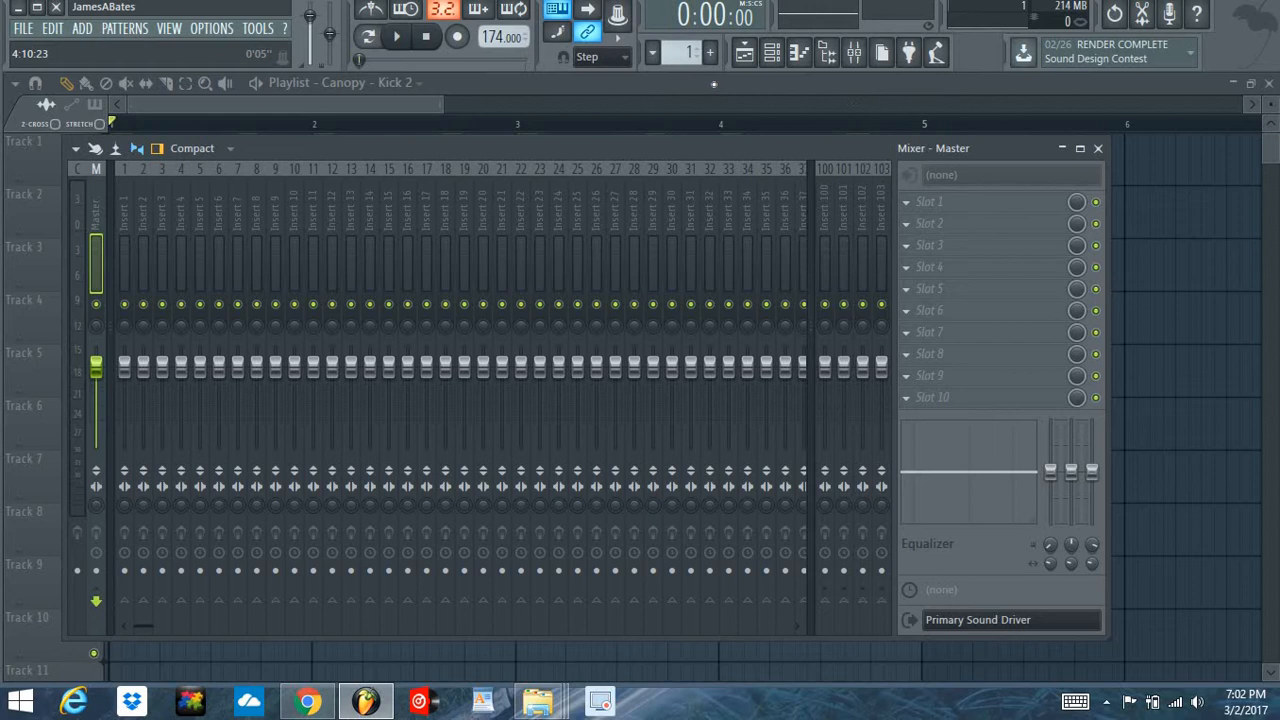
key(F9)
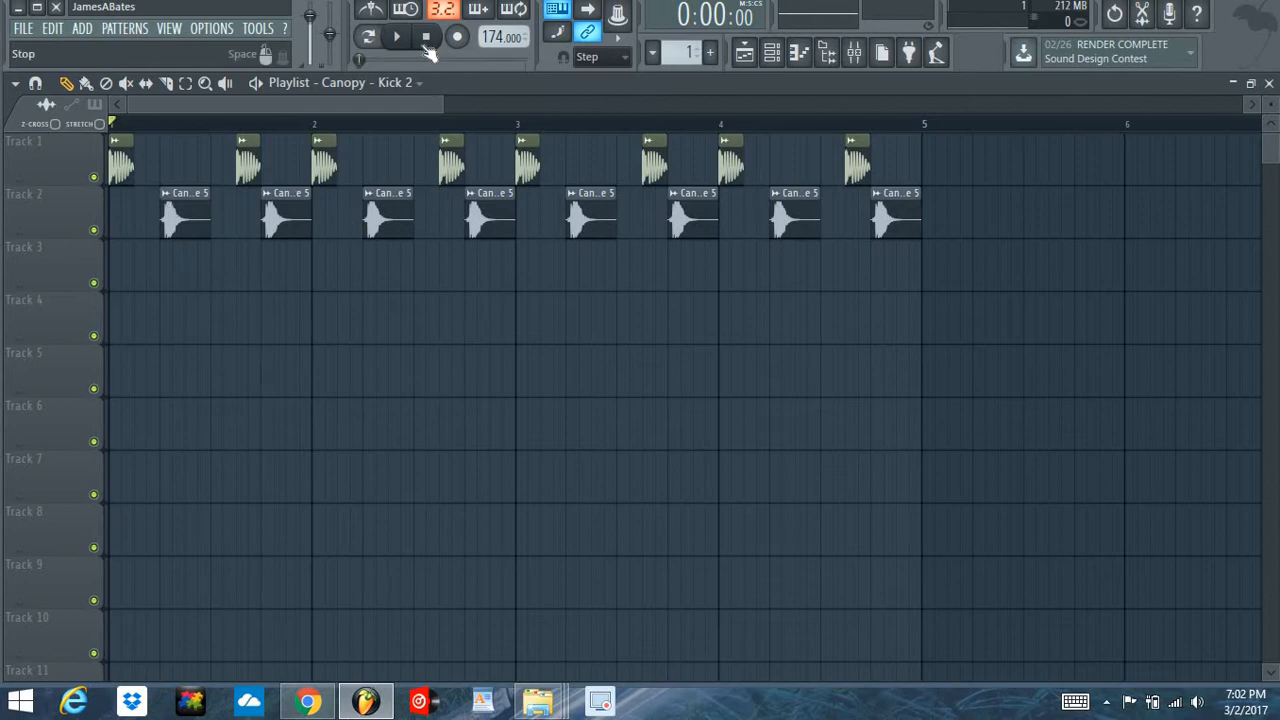
Play the kick and snare loop with the system volume raised, and stop playback.
click(397, 37)
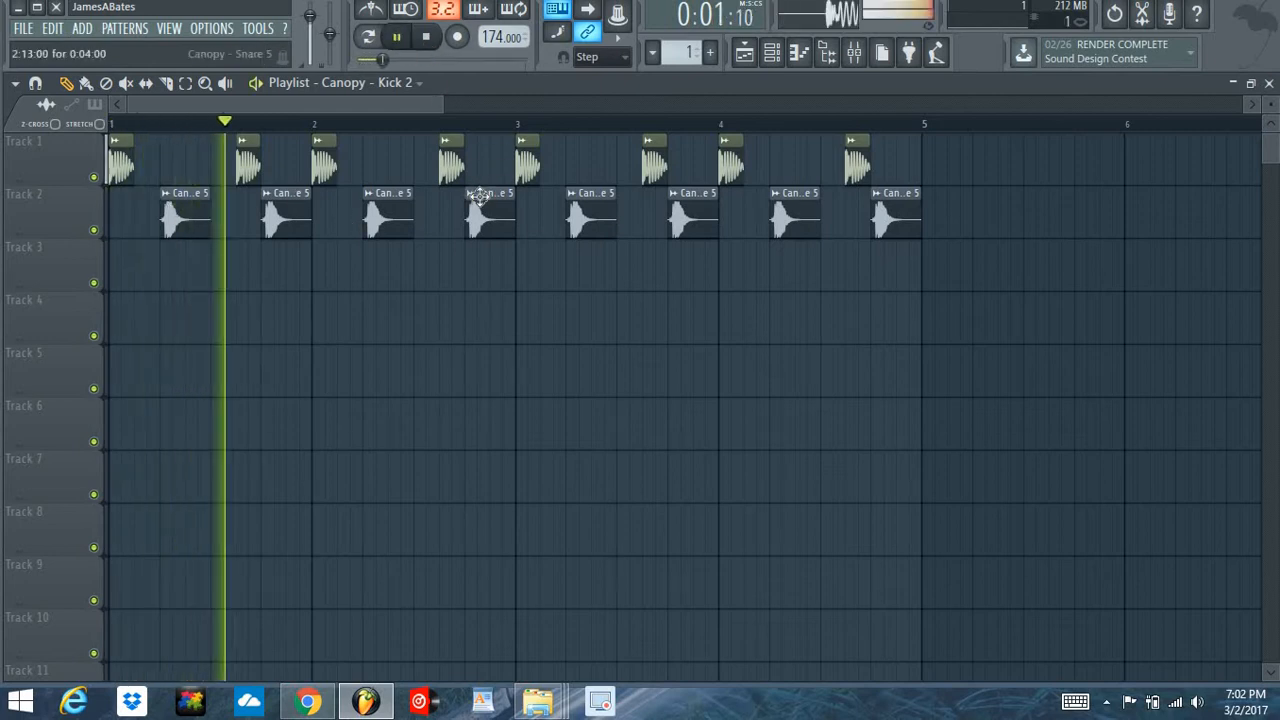
key(XF86AudioRaiseVolume)
key(XF86AudioRaiseVolume)
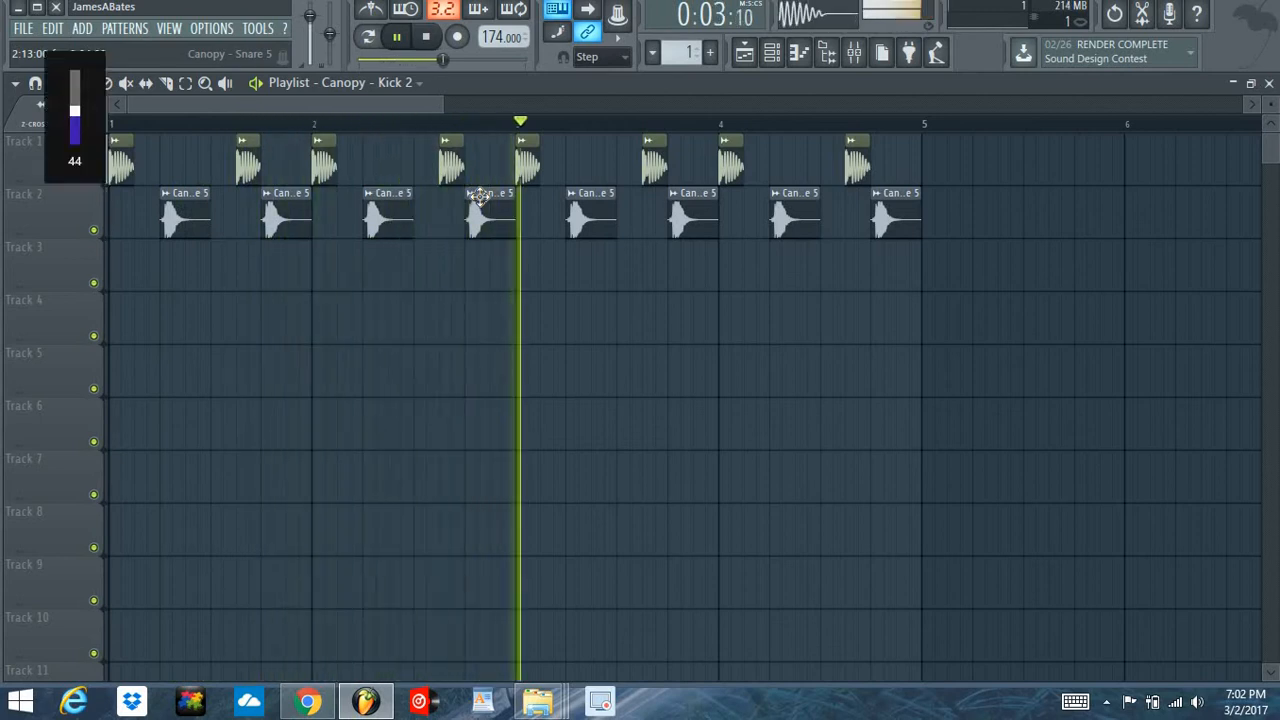
click(428, 38)
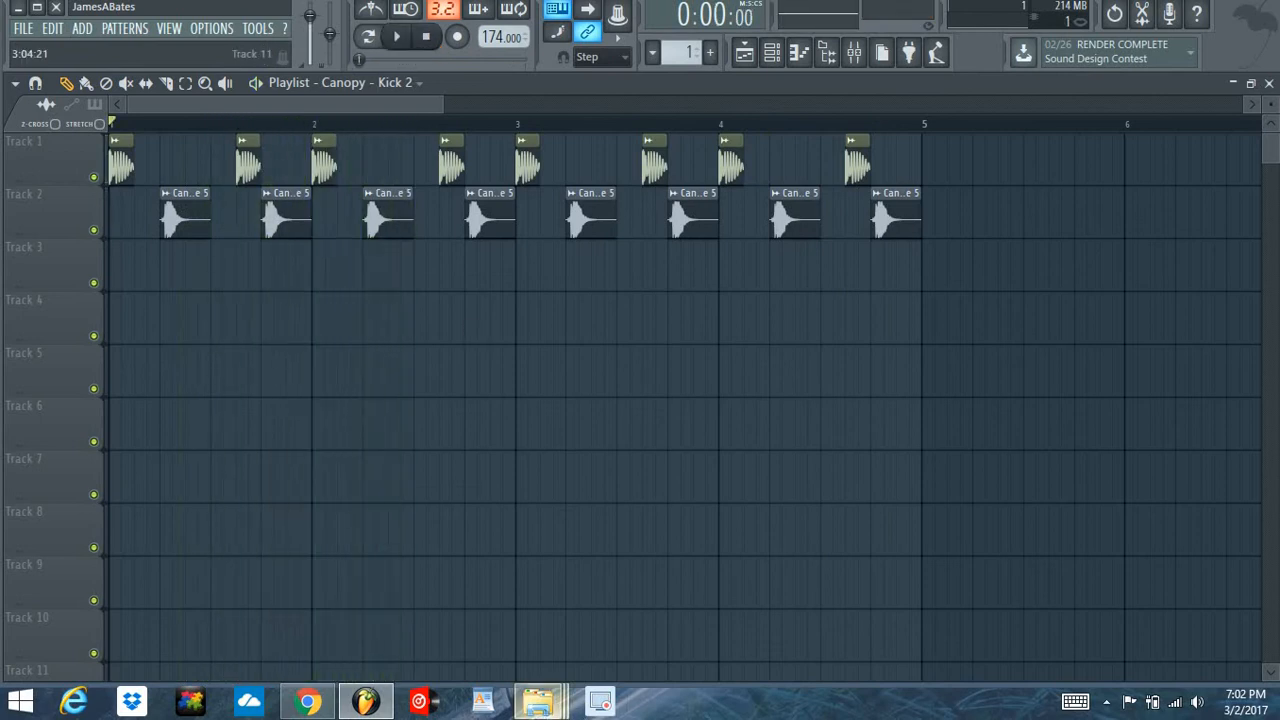
Switch to the Kicks window in File Explorer and go to the Percussion folder within Drum Samples.
mouse_move(537, 700)
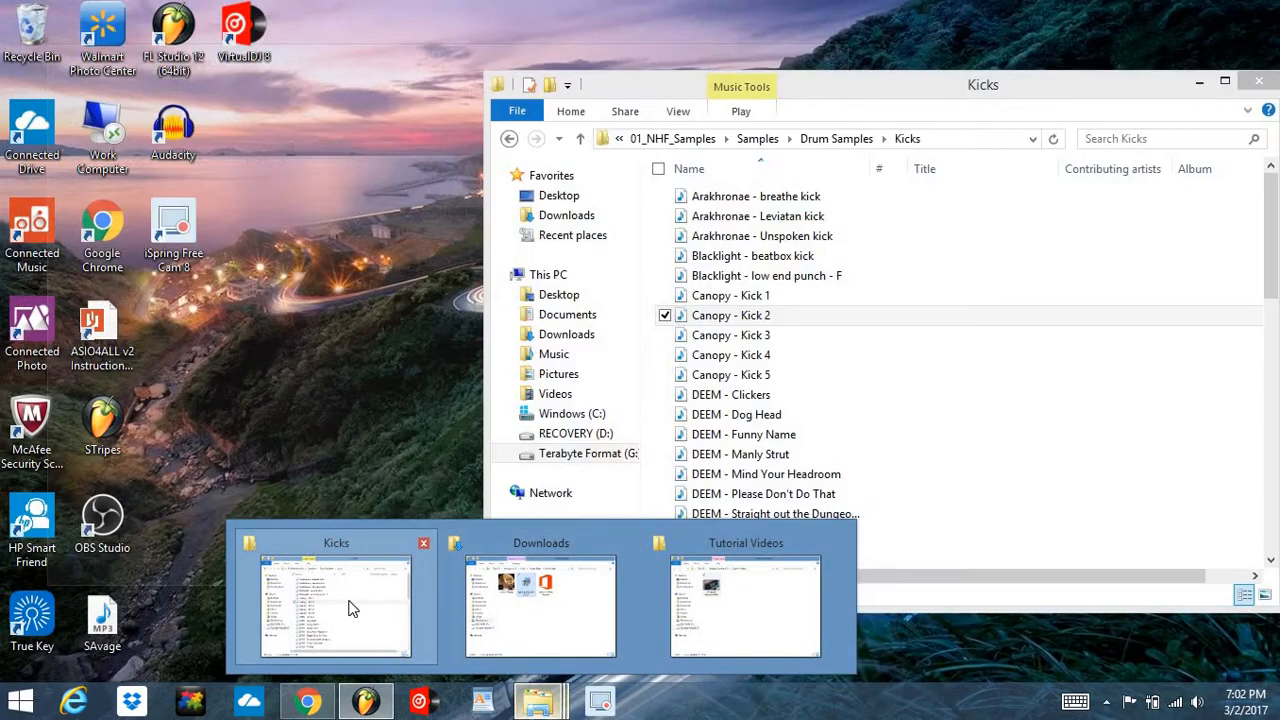
click(350, 608)
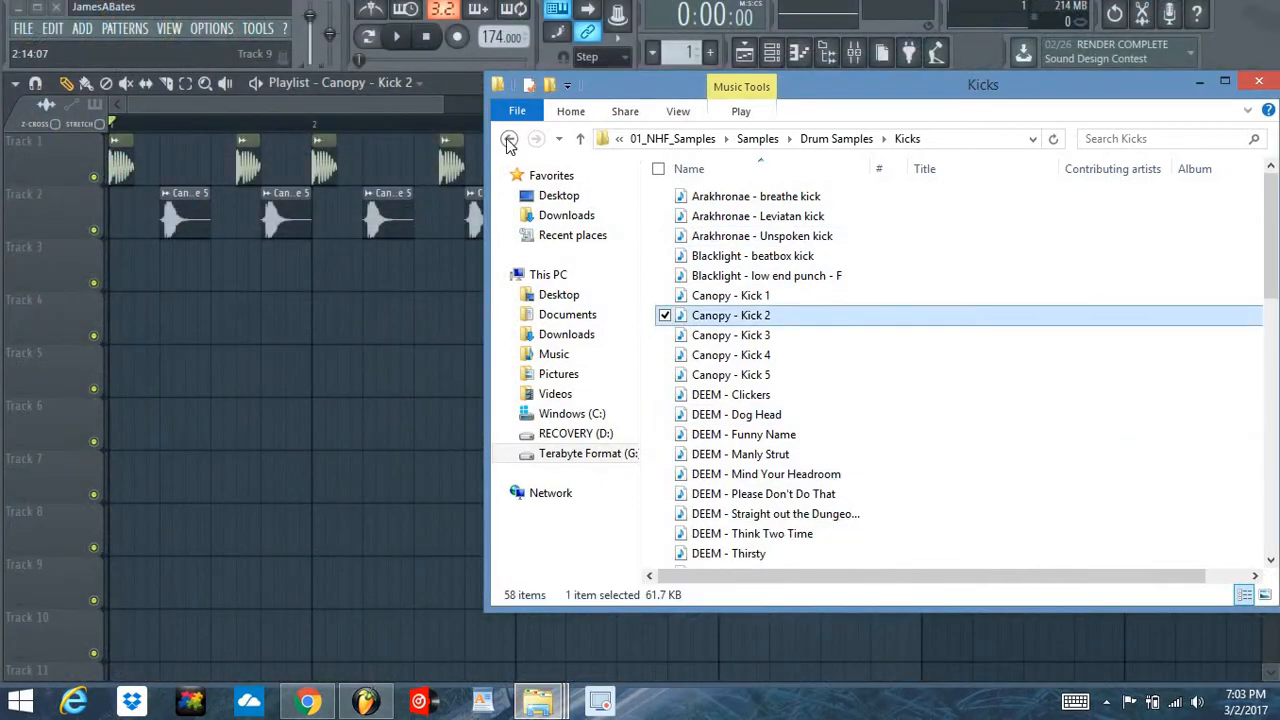
click(509, 140)
click(509, 140)
double_click(700, 251)
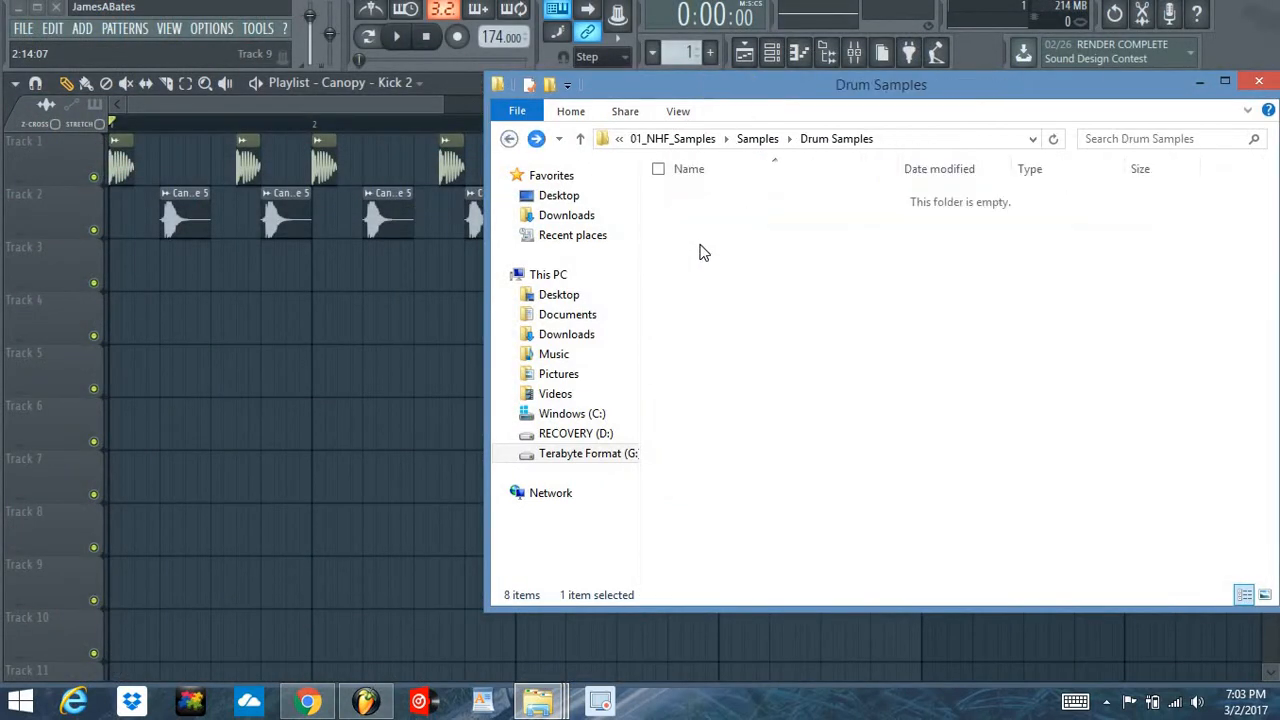
click(704, 246)
double_click(704, 246)
Widen the Name column, look through the Enzalla and SockChicken percussion samples, and put the folder window away.
click(725, 295)
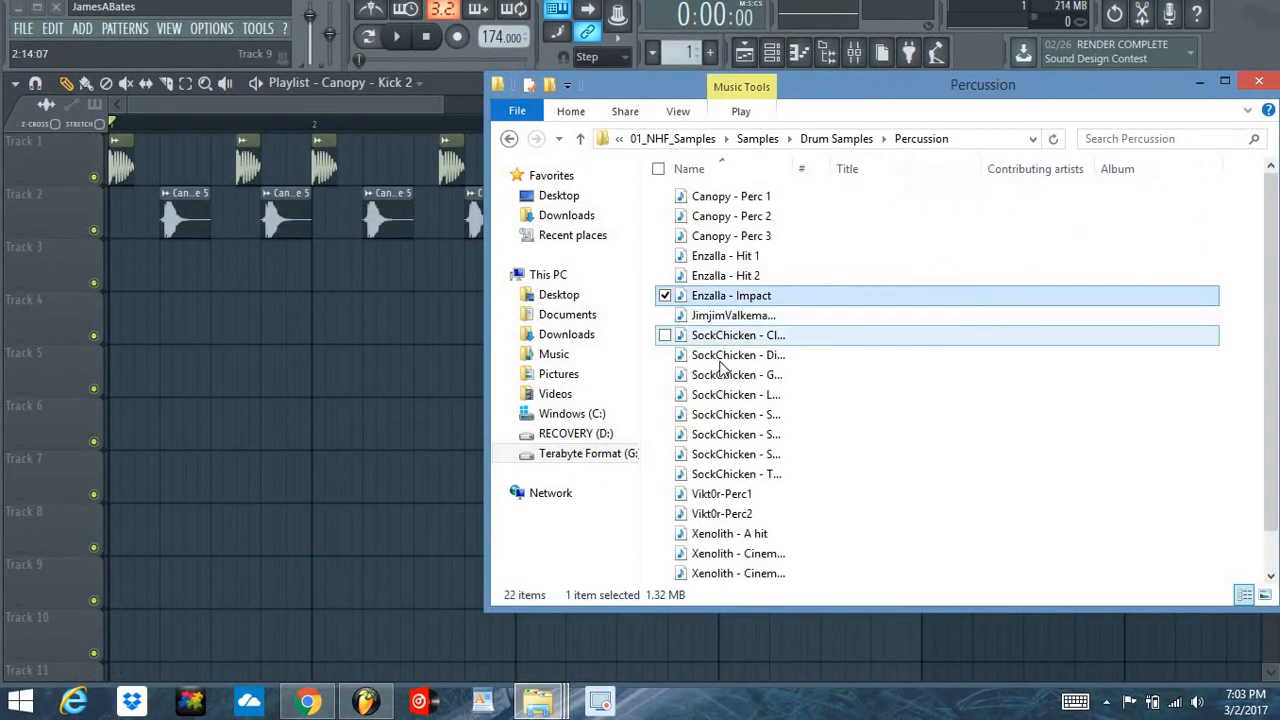
click(735, 335)
click(740, 436)
drag(795, 170, 887, 183)
click(727, 396)
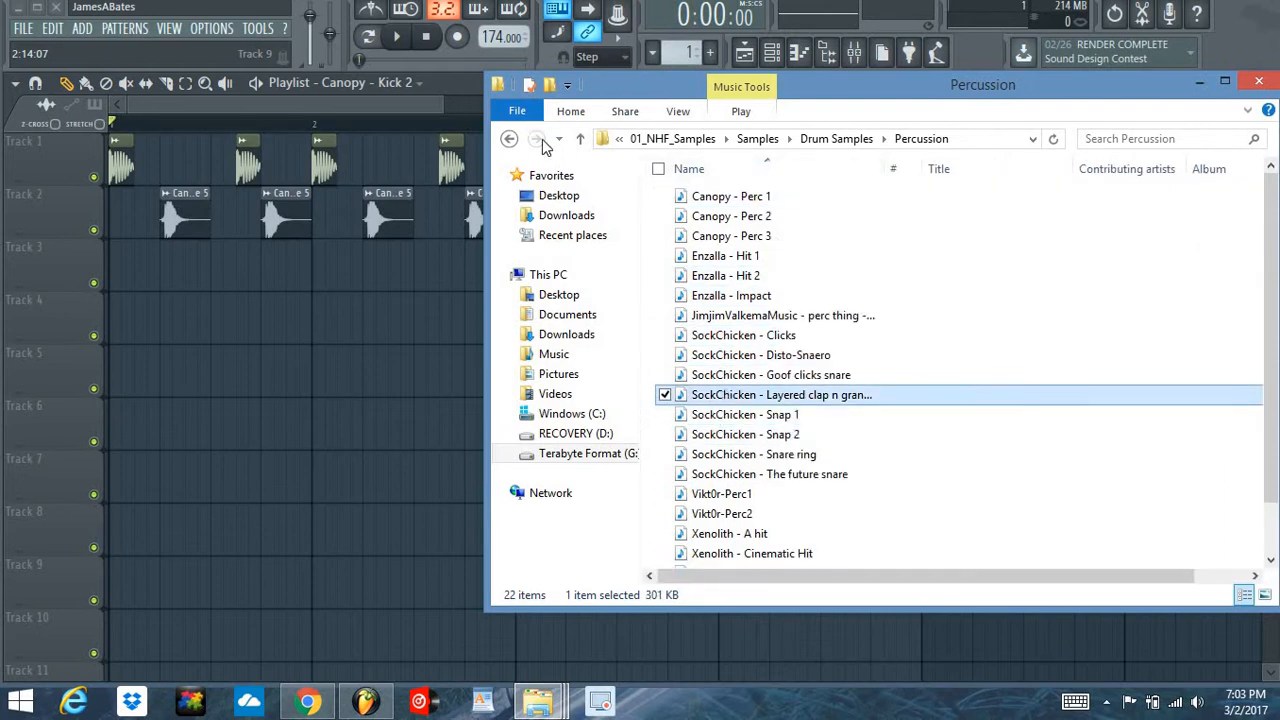
click(1199, 84)
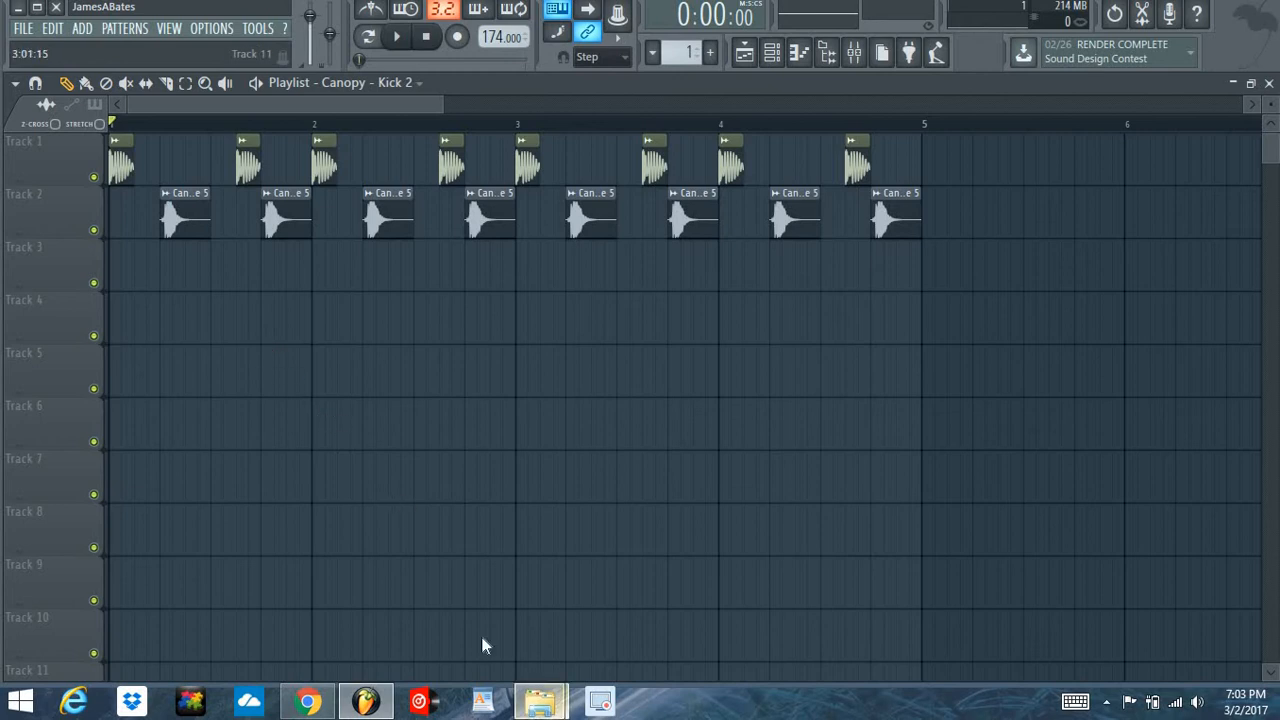
Close the Tutorial Videos window and browse drive G: to the Production, Samples, DnB All-Stars, Sinistarr, Drums folder in the Downloads window.
mouse_move(539, 700)
click(731, 543)
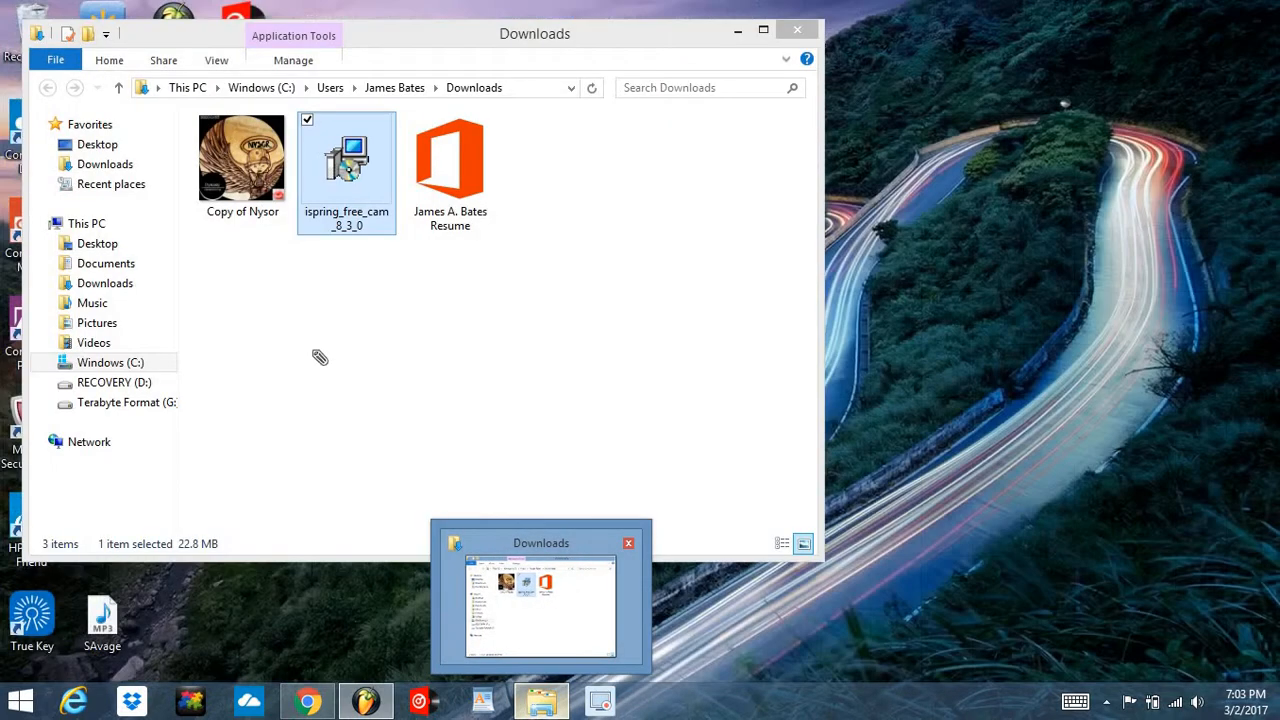
click(541, 600)
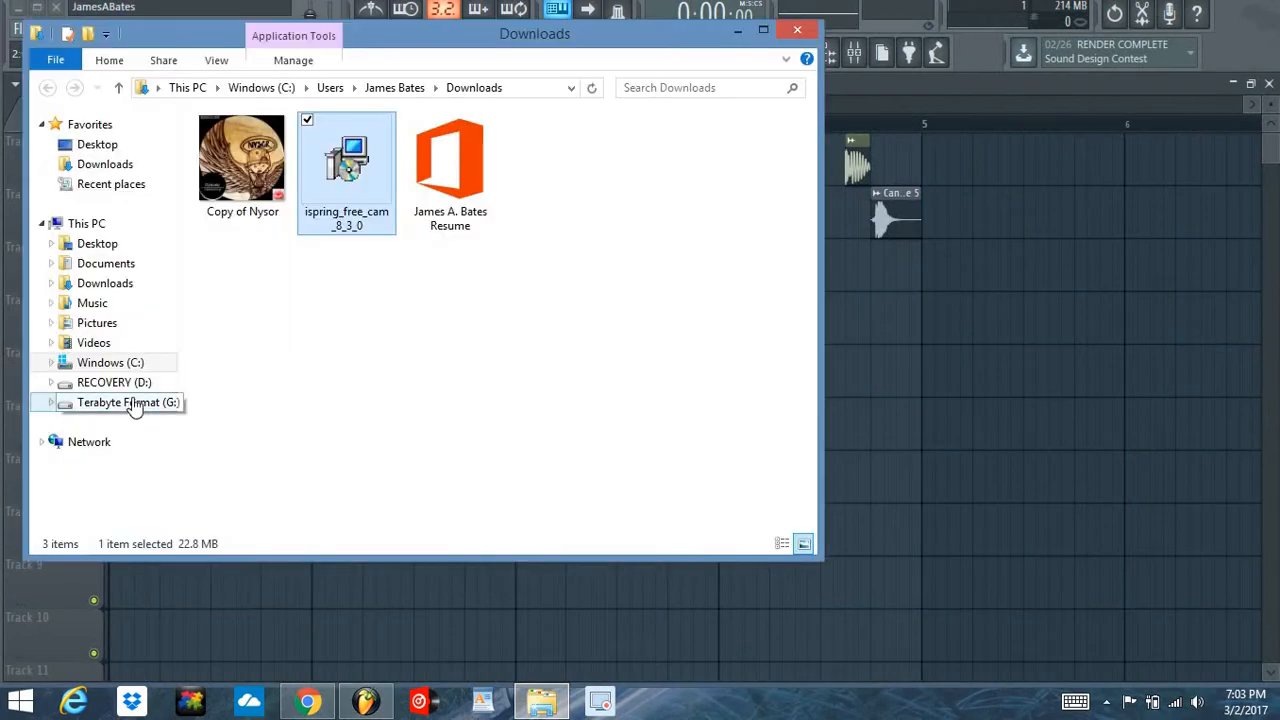
click(127, 402)
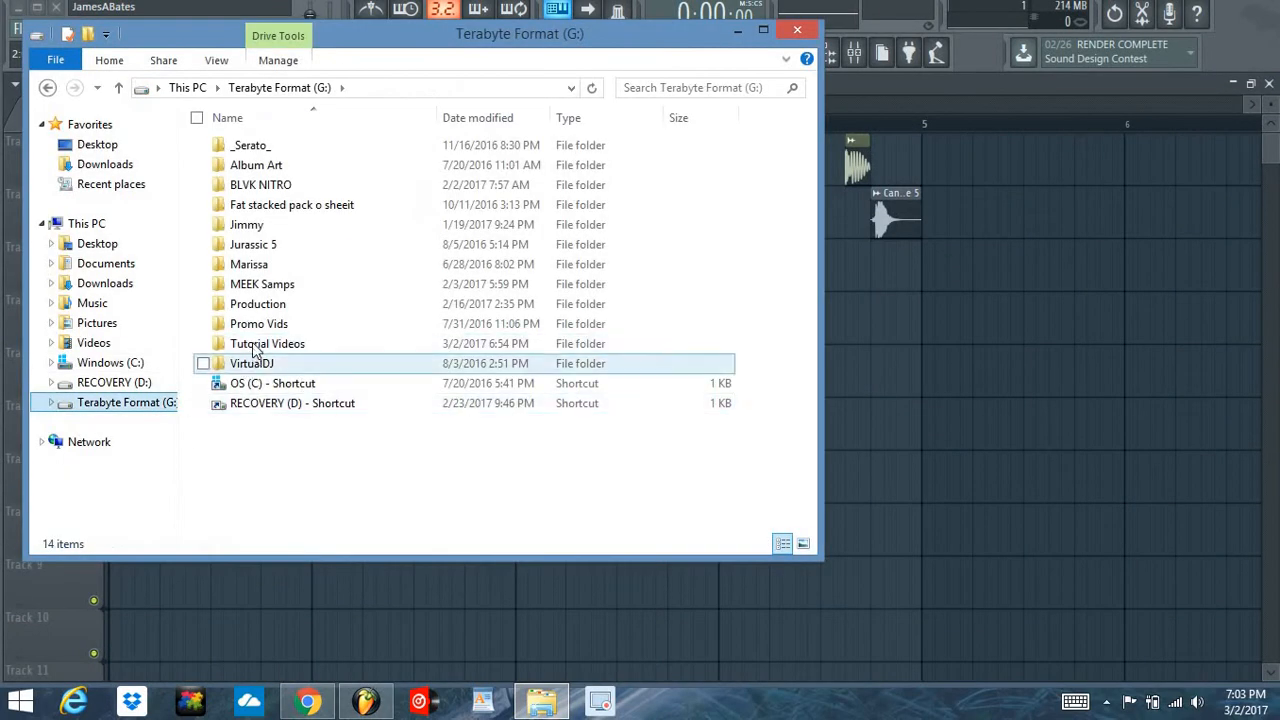
double_click(258, 304)
double_click(262, 386)
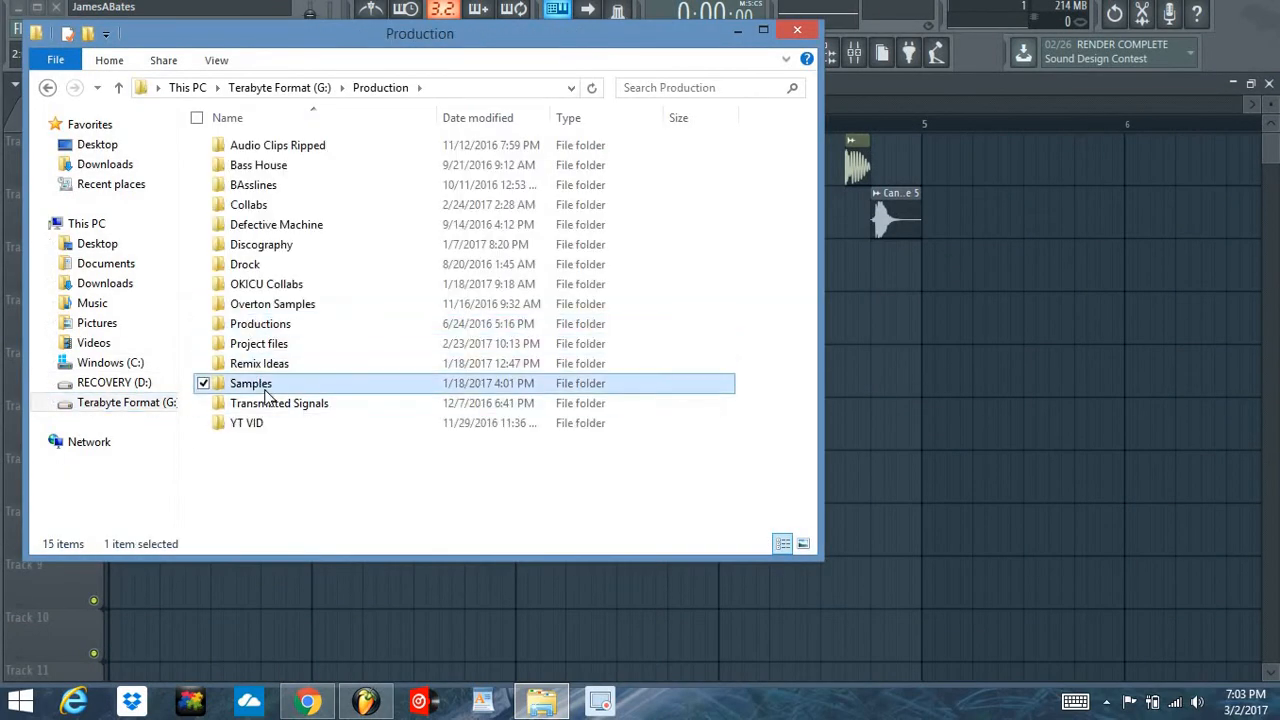
double_click(279, 369)
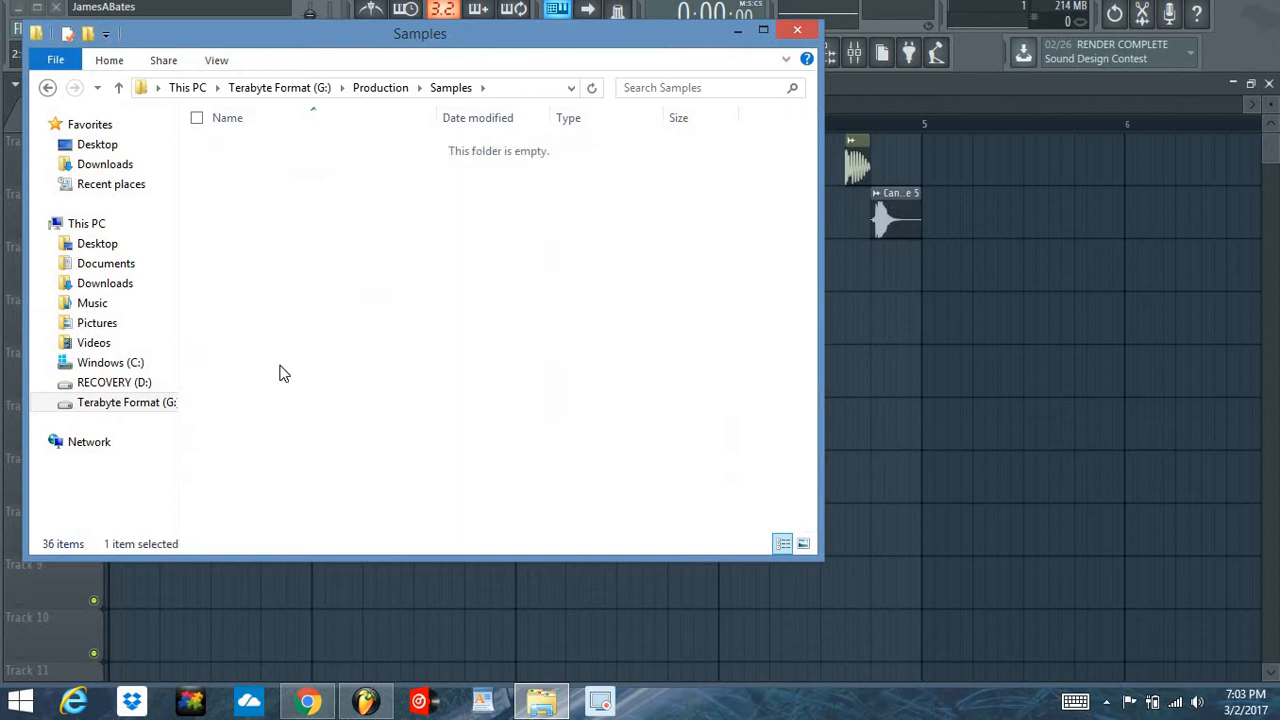
double_click(280, 222)
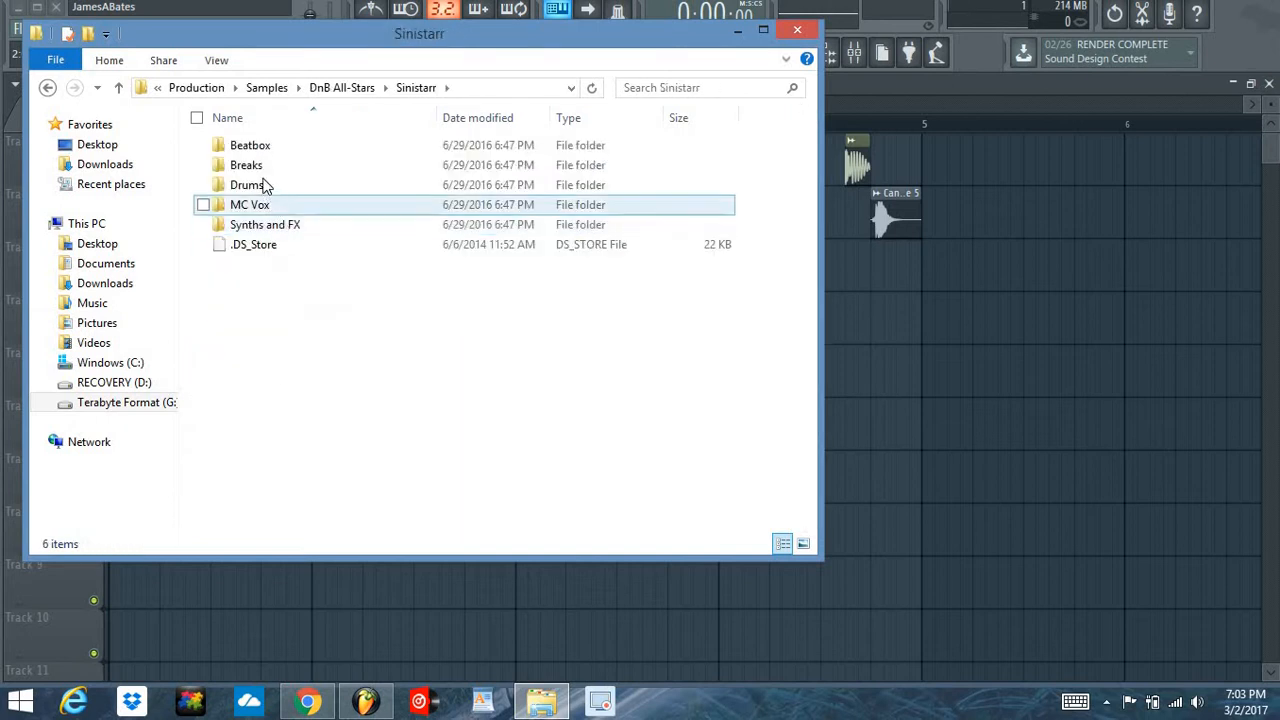
double_click(266, 185)
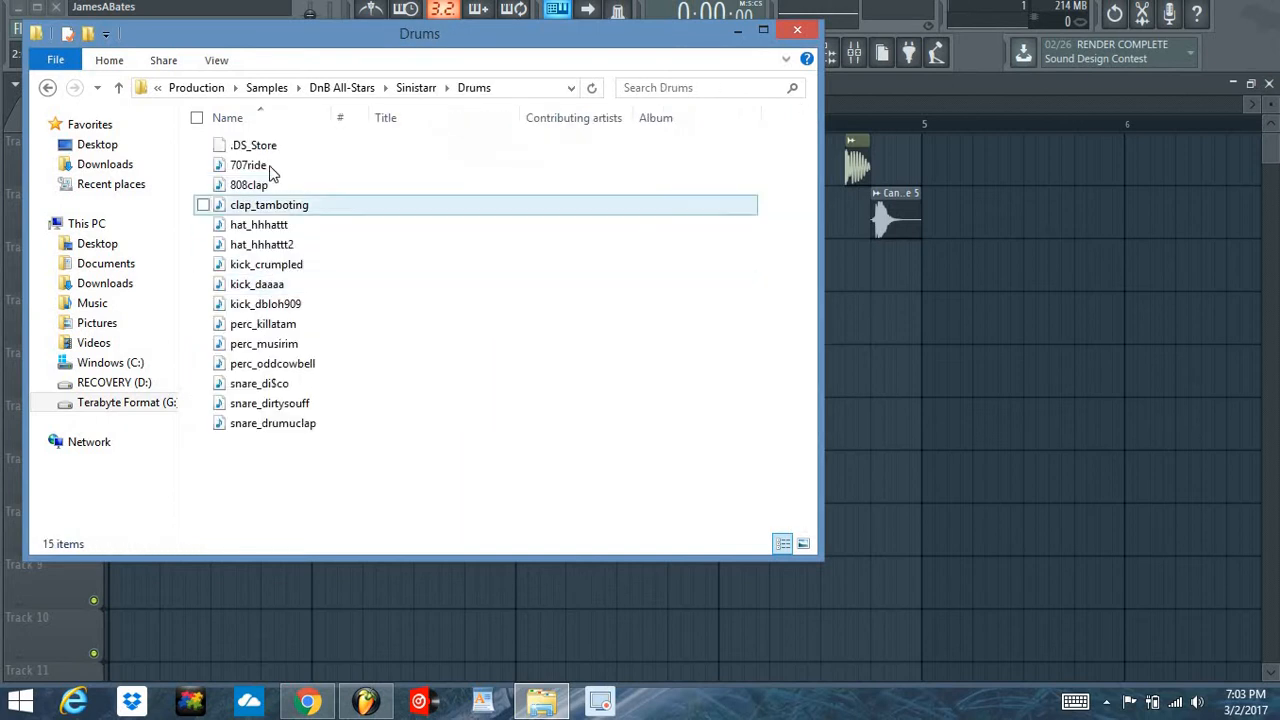
Check the hat_hhhattt and perc_killatam samples in the Drums folder and close the window.
click(260, 225)
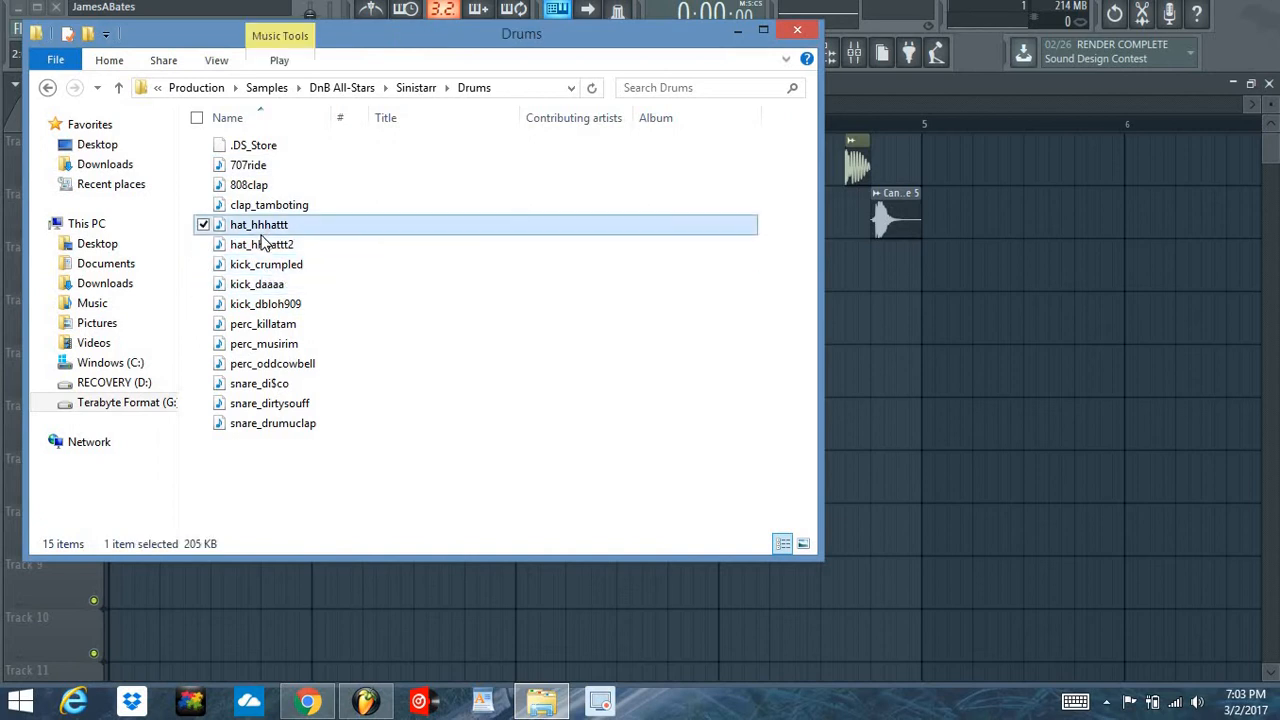
click(272, 324)
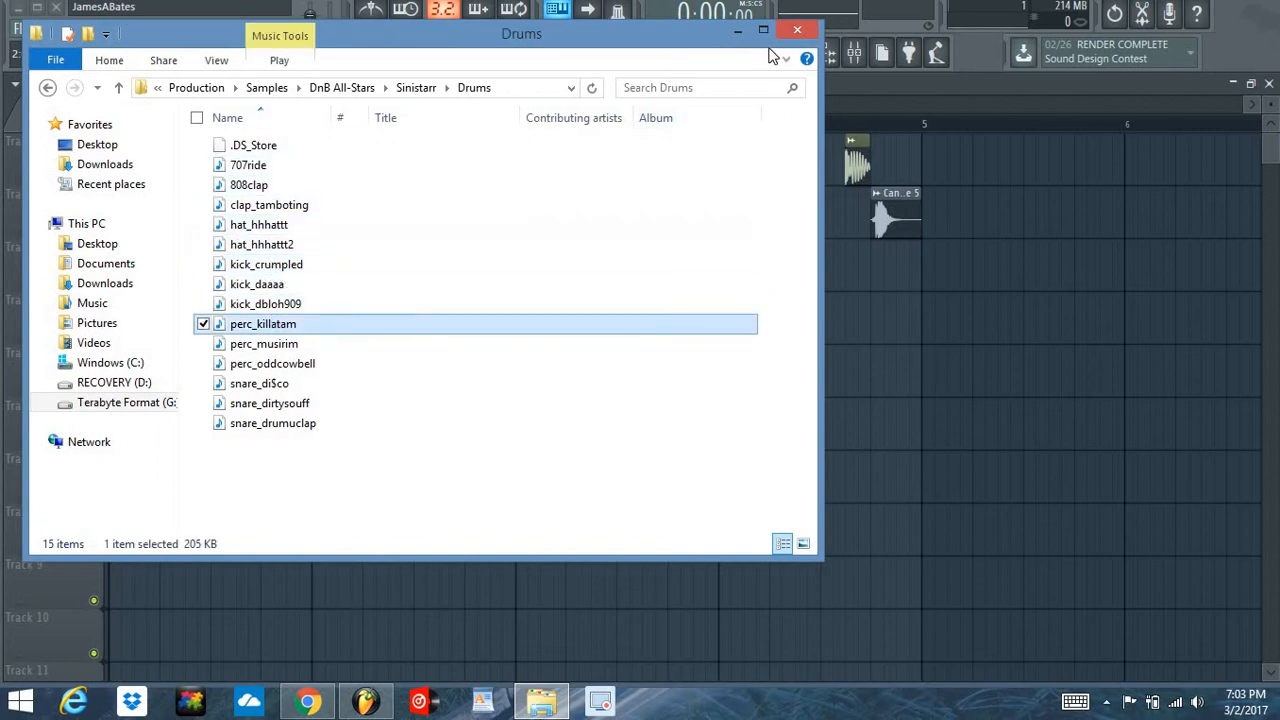
click(796, 31)
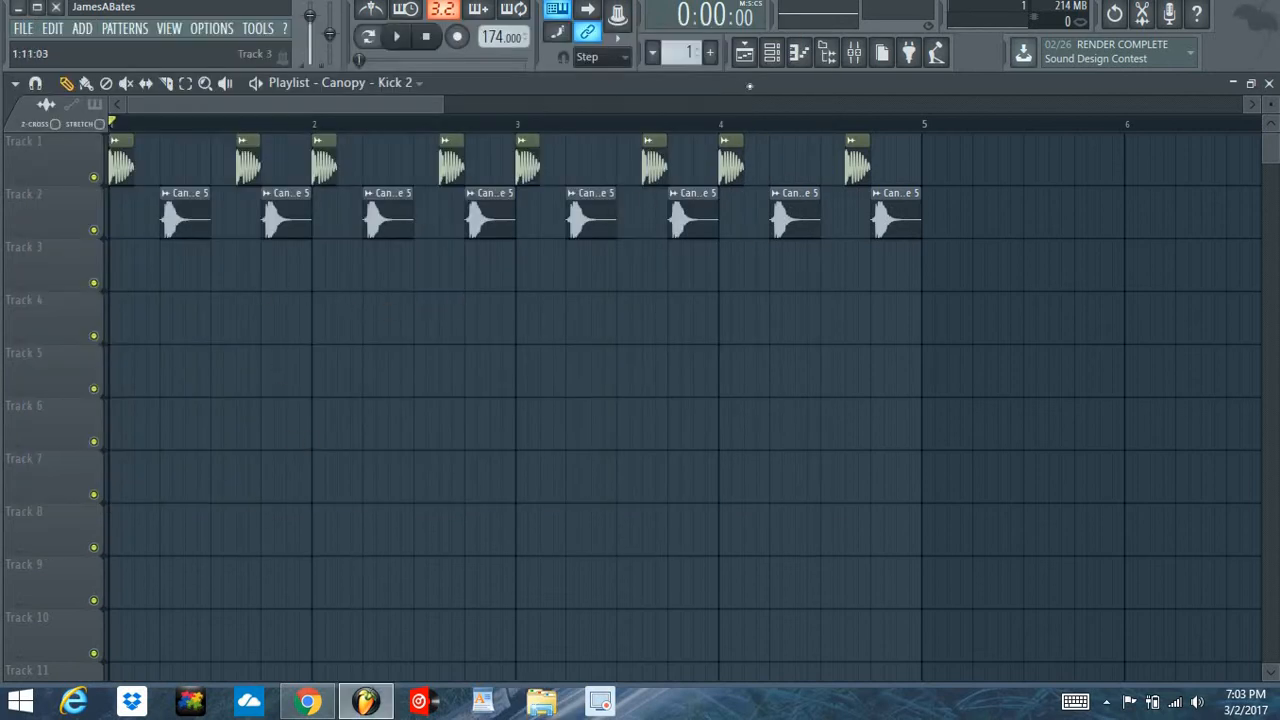
Place a copy of the Canopy - Snare 5 clip on Track 3 beneath the first snare and make it unique.
click(772, 53)
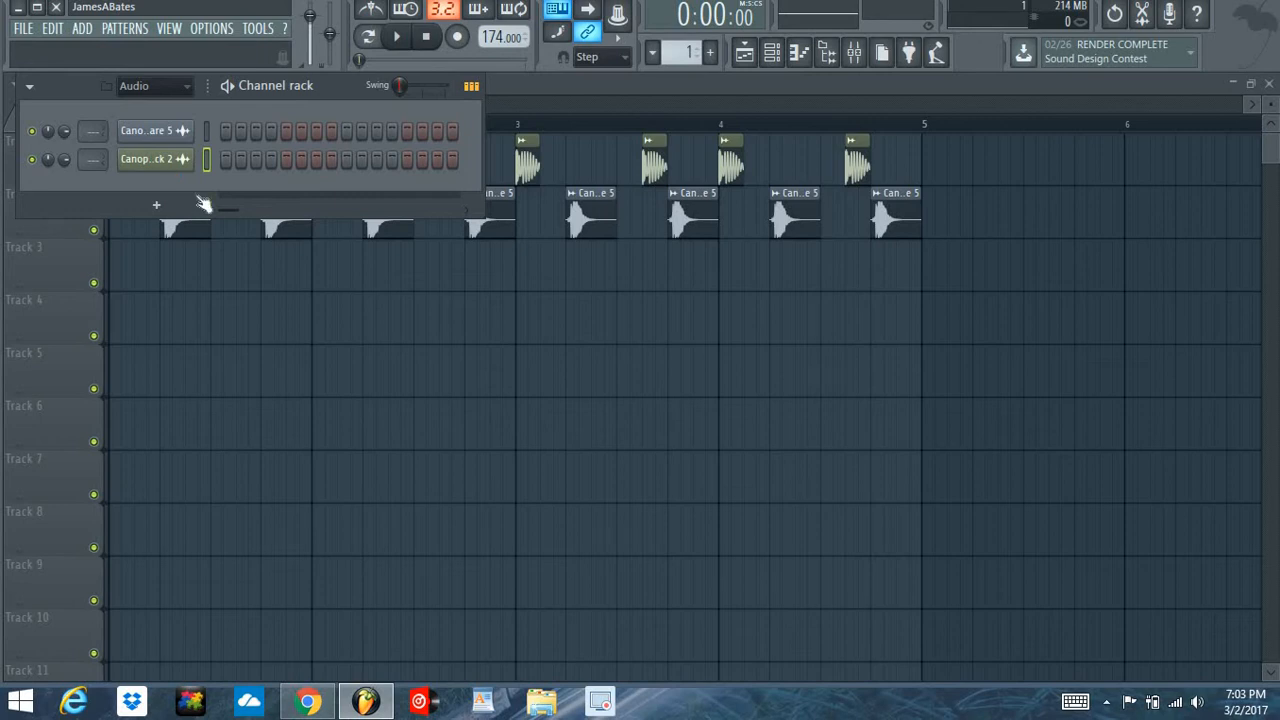
click(508, 93)
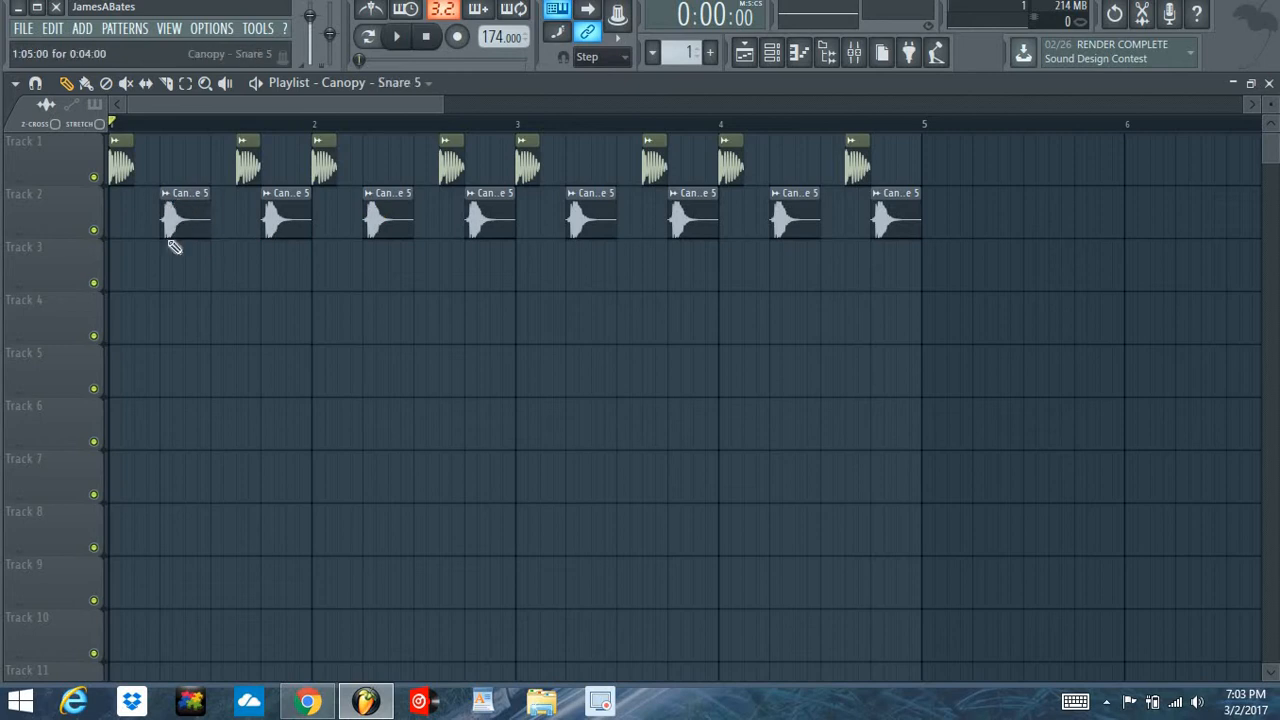
click(160, 284)
right_click(166, 250)
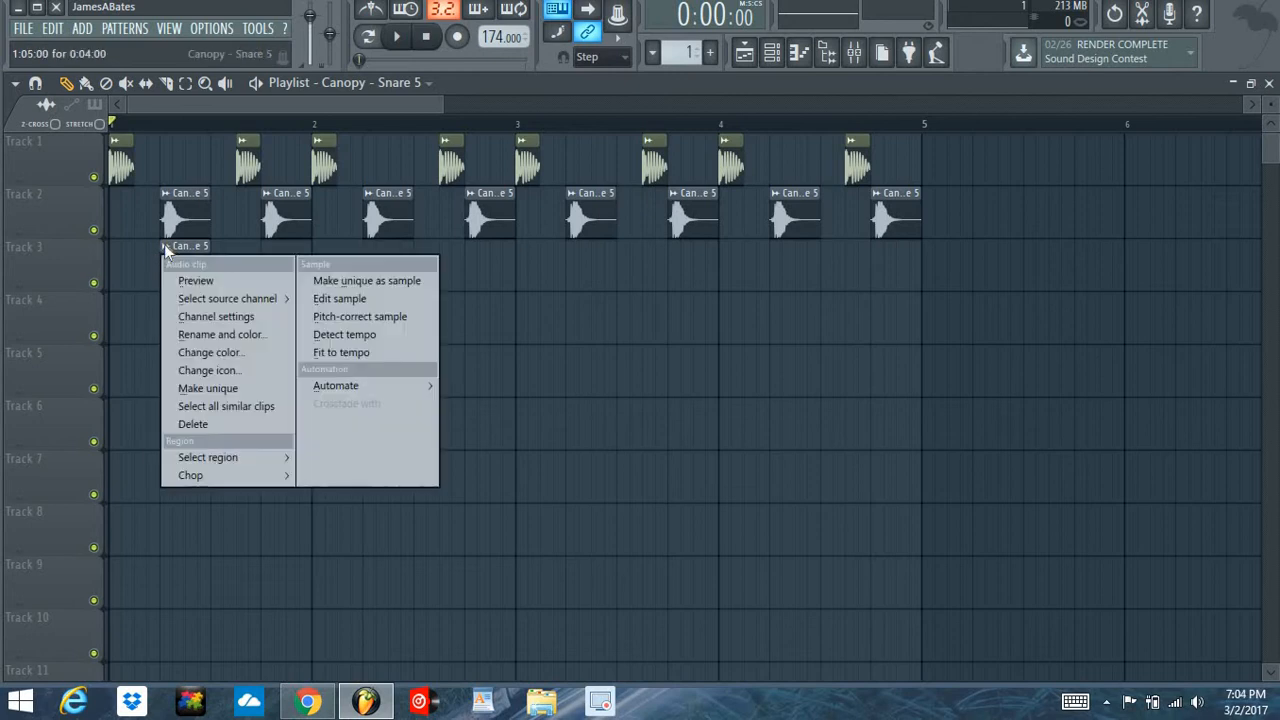
click(208, 389)
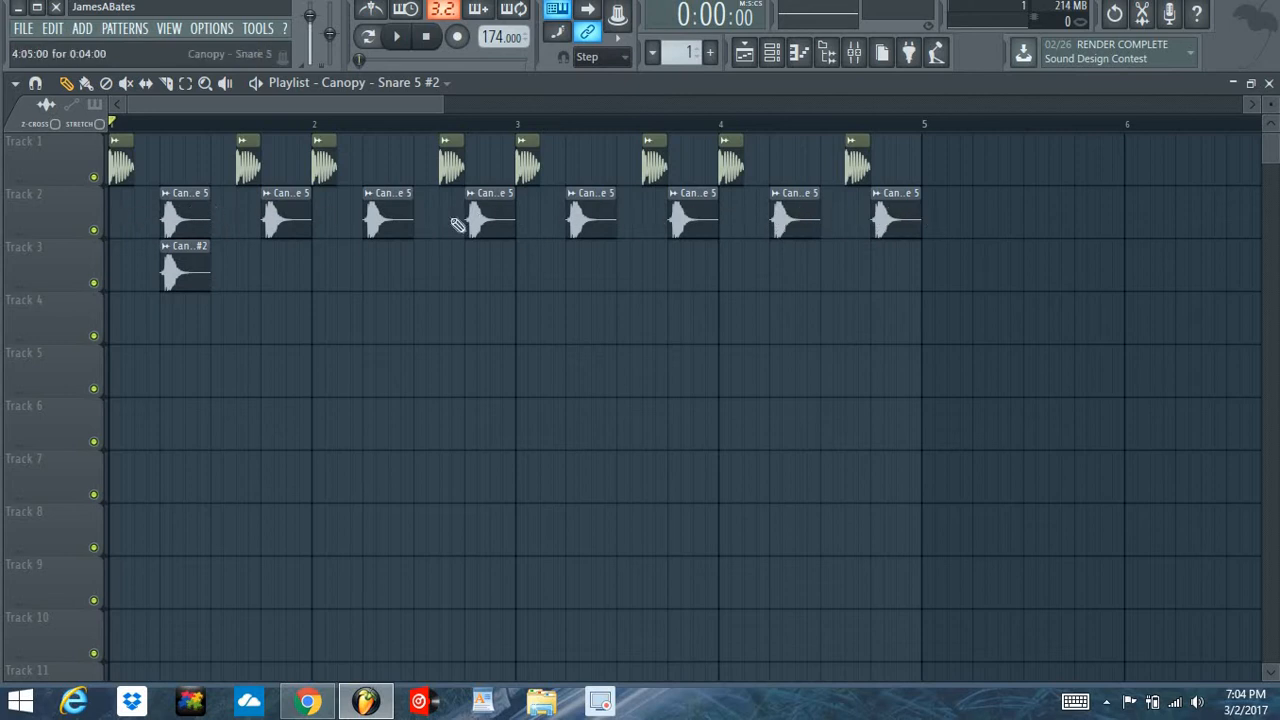
Extend the unique snare clip on Track 3 and the first snare clip on Track 2 to a length of 0:07:00.
drag(209, 273, 249, 273)
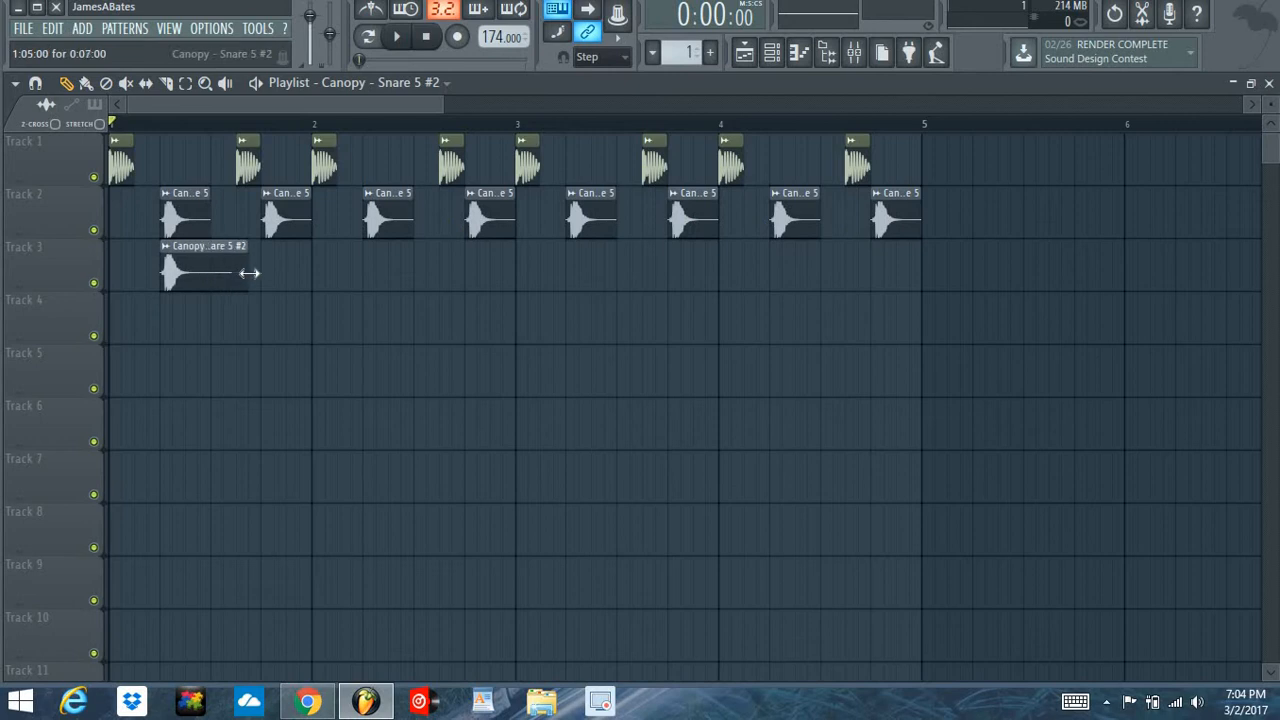
drag(210, 230, 250, 230)
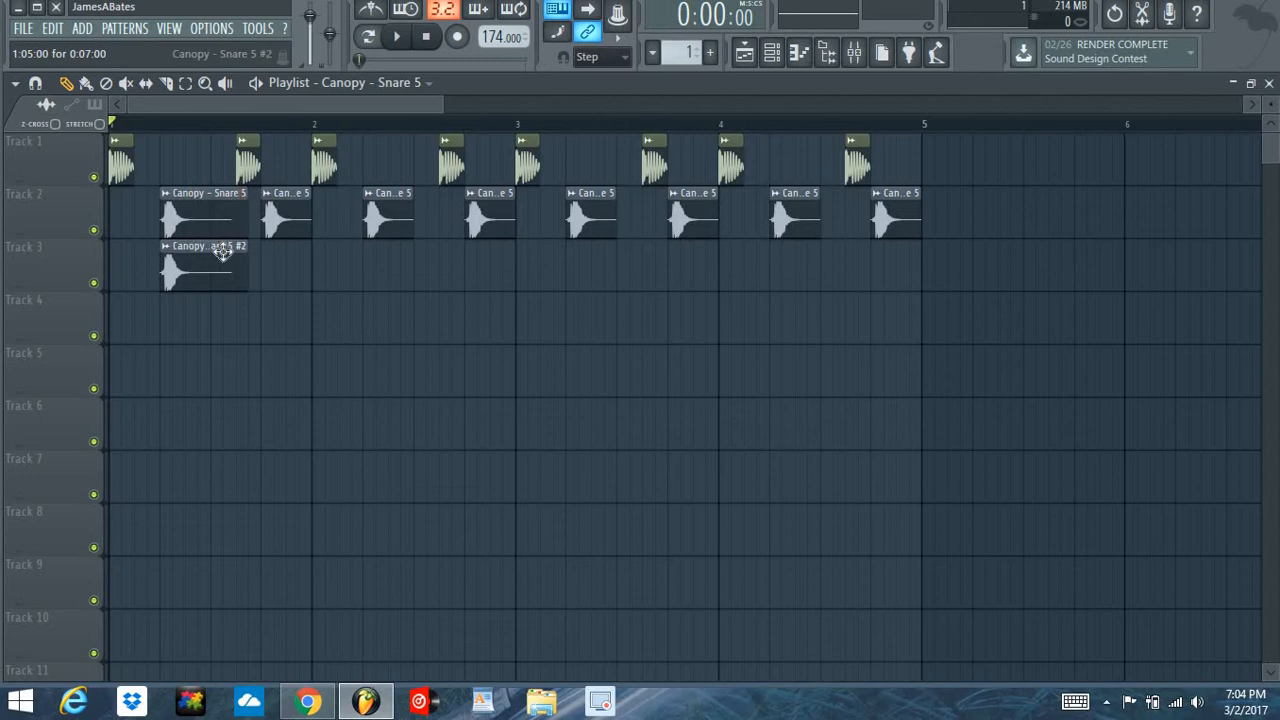
Shorten the first snare clip on Track 2 and its unique copy on Track 3 to a length of 0:04:00.
drag(201, 285, 206, 280)
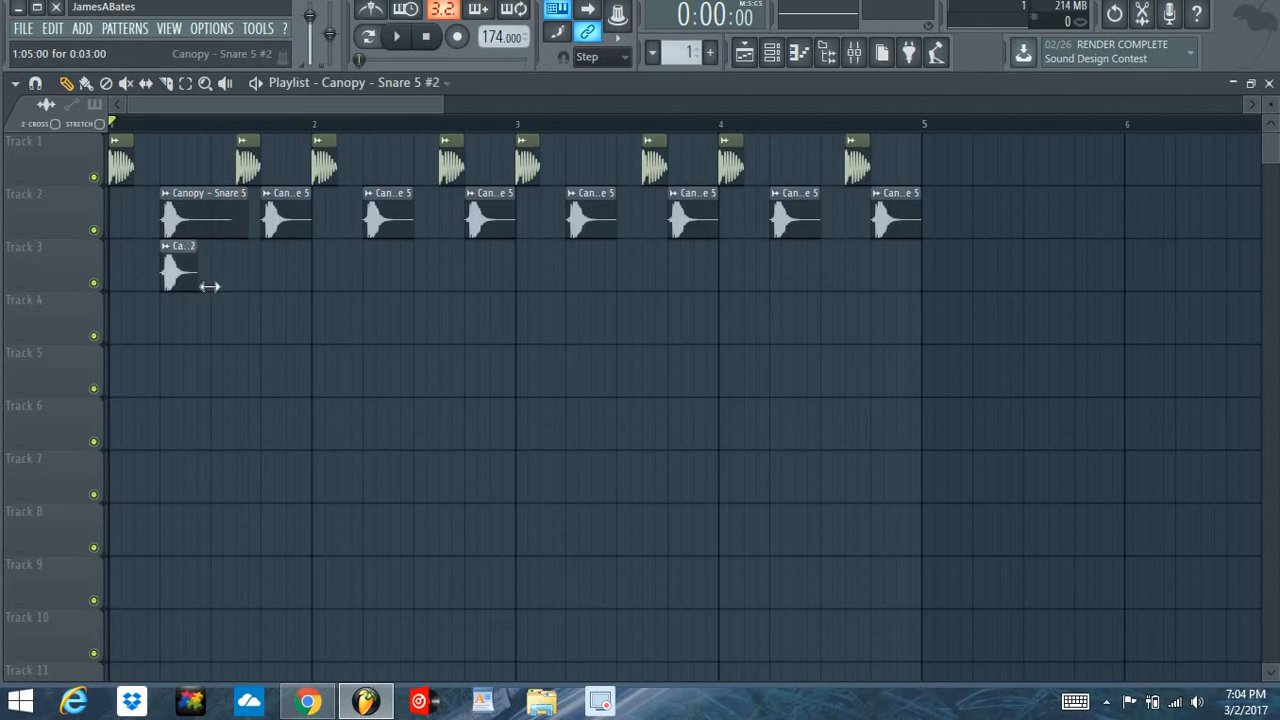
drag(249, 226, 210, 226)
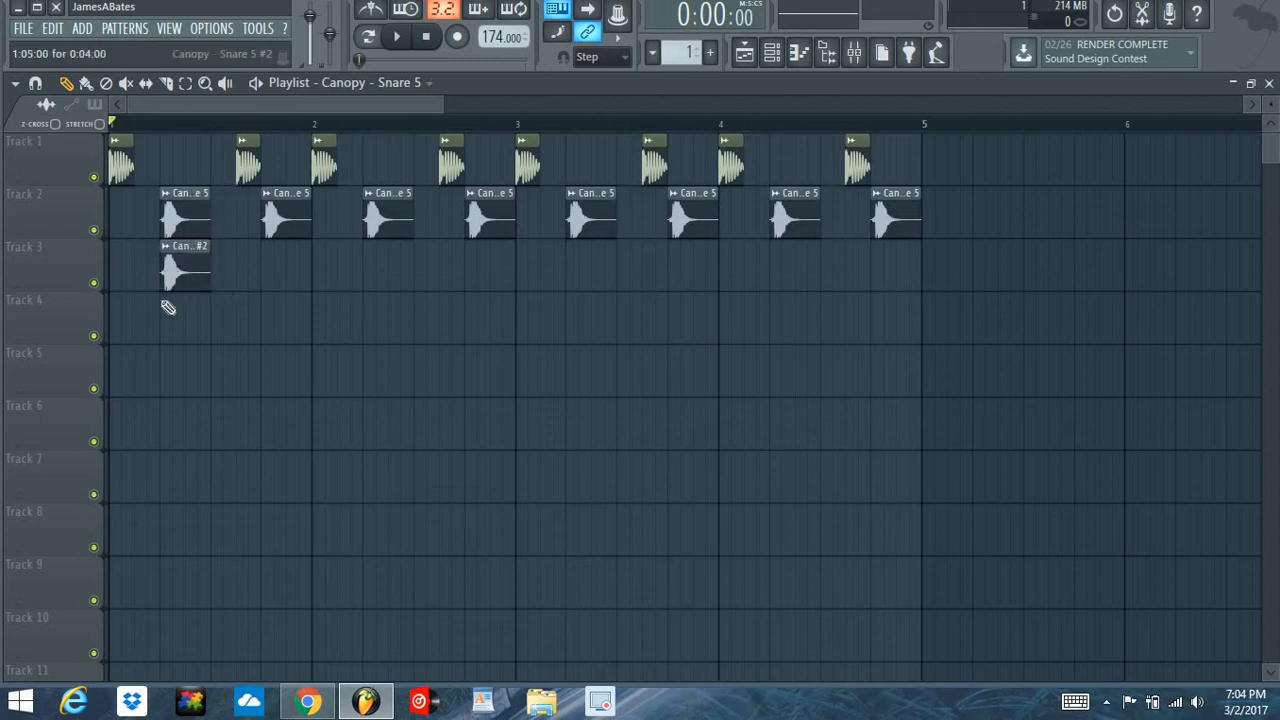
Start replacing the sample of the Canopy - Snare 5 #2 channel and browse to the Percussion folder under Drum Samples.
double_click(180, 275)
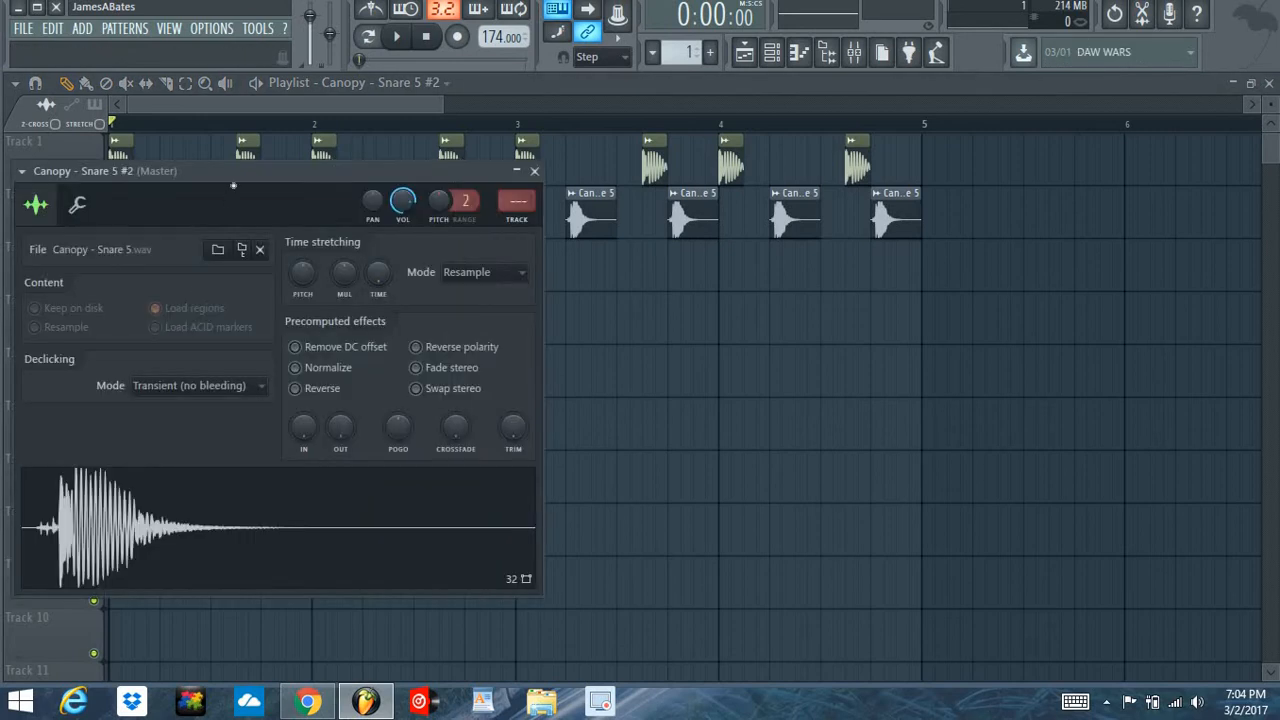
drag(235, 172, 711, 152)
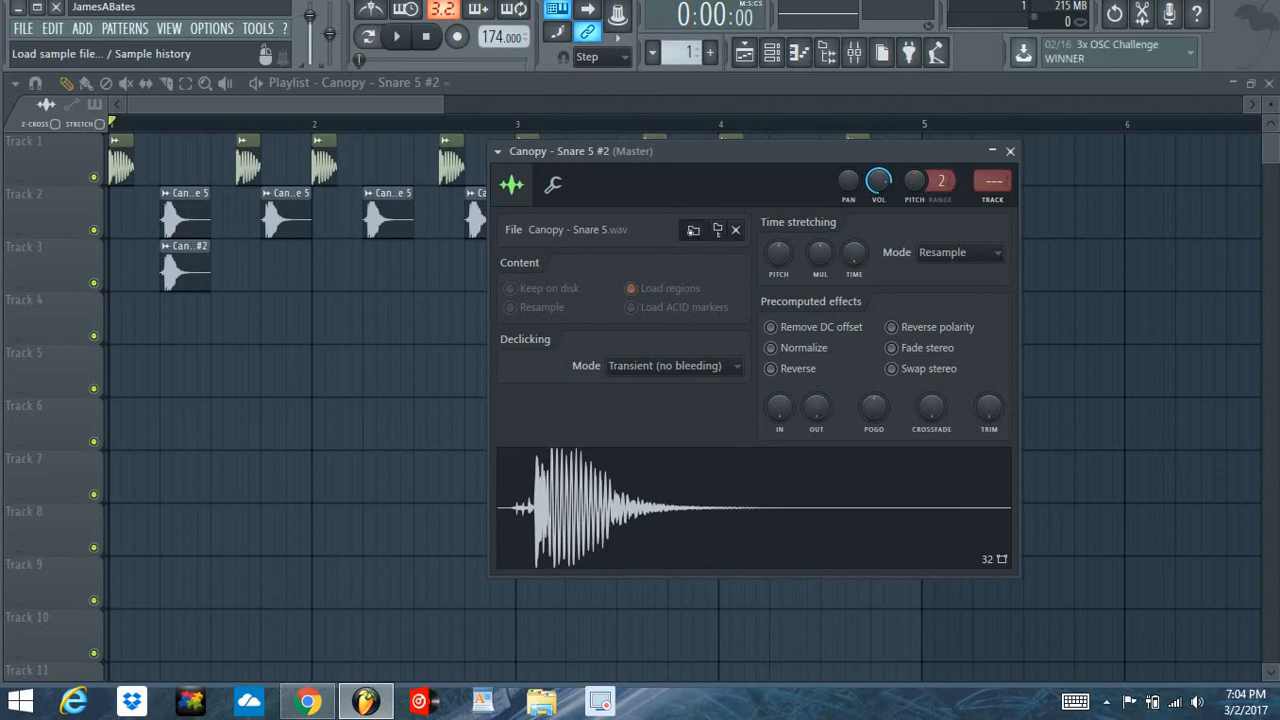
click(691, 230)
drag(317, 97, 891, 170)
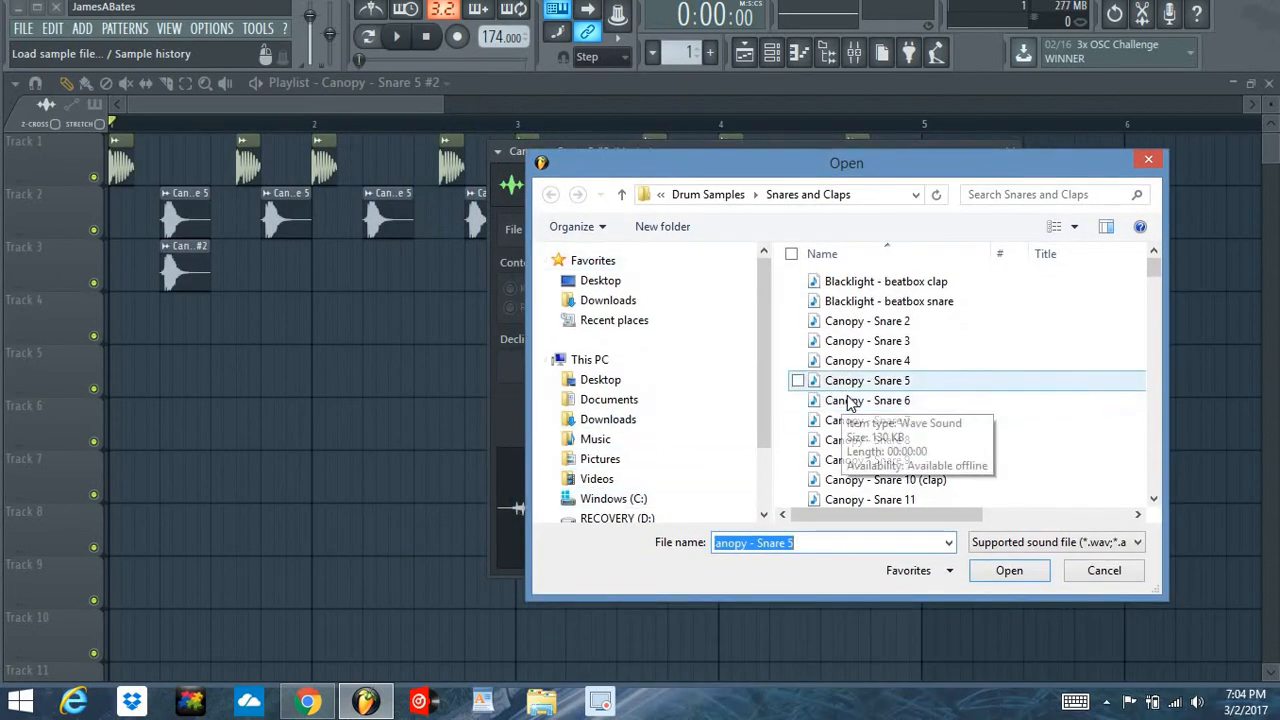
click(736, 200)
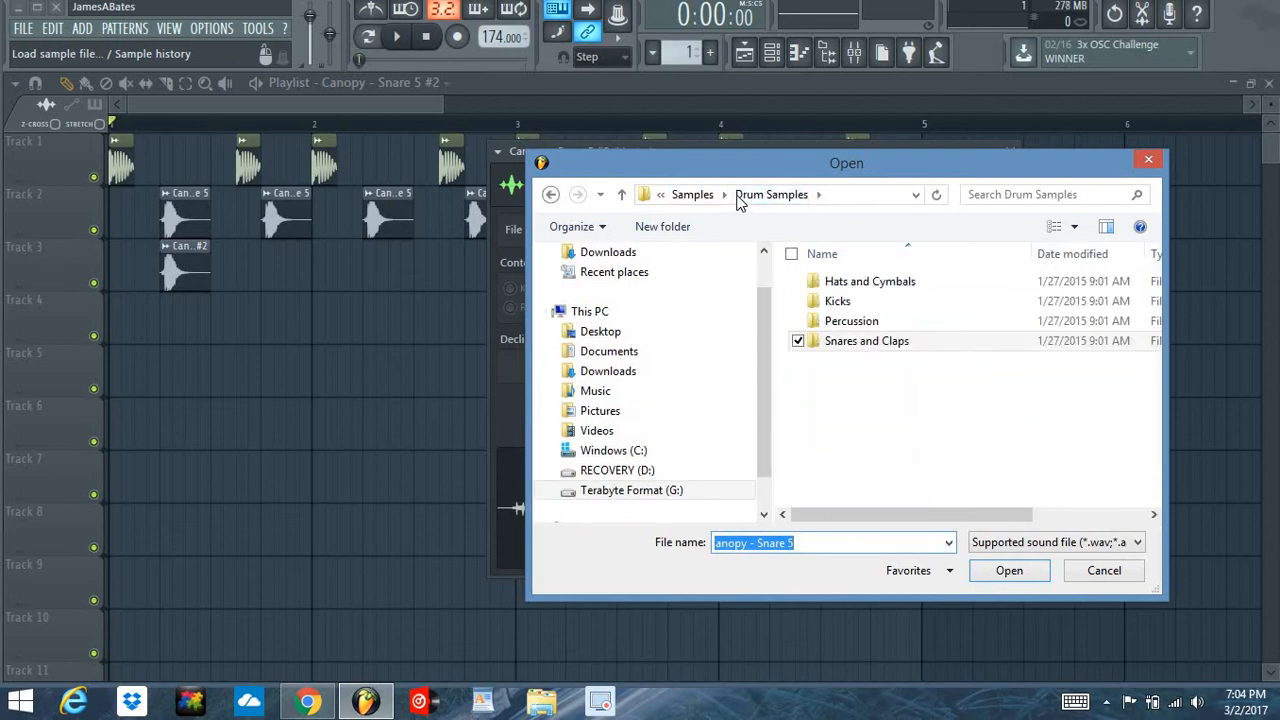
double_click(850, 321)
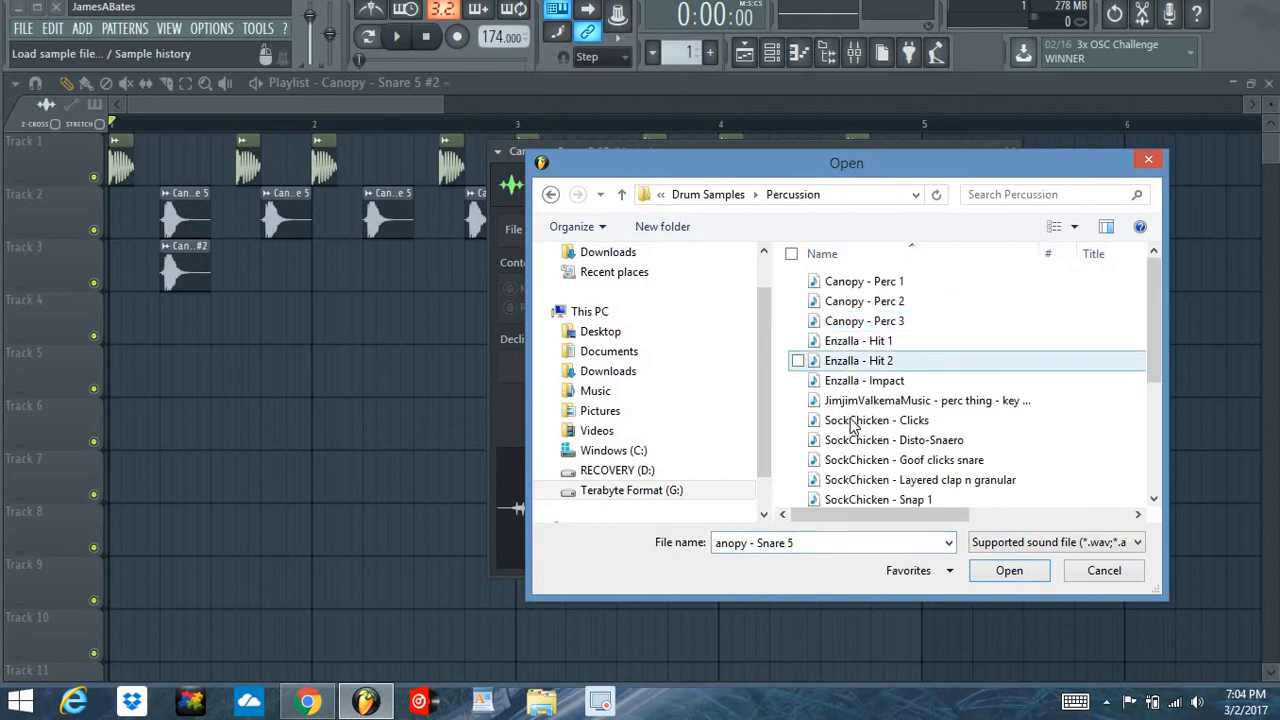
Audition the Enzalla, JimjimValkemaMusic, SockChicken and Vikt0r percussion samples and load Vikt0r-Perc2 into the Track 3 channel.
click(862, 341)
click(864, 361)
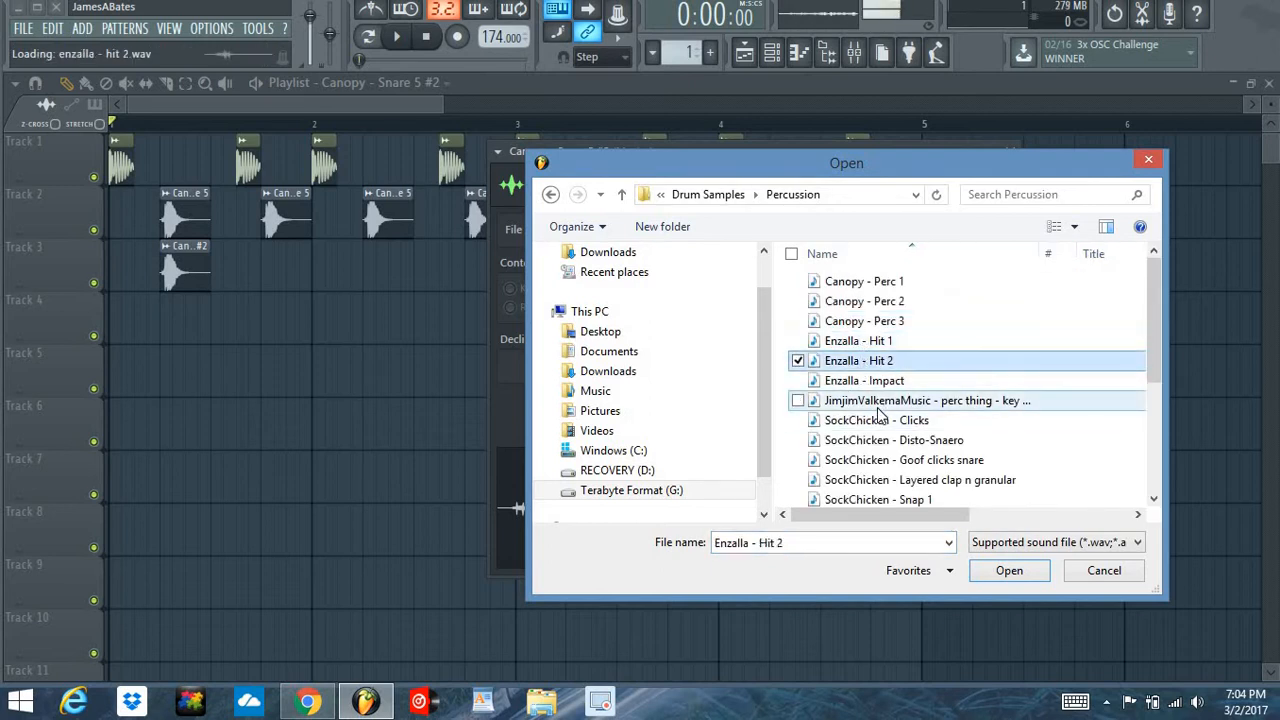
click(880, 401)
scroll(857, 429, down, 2)
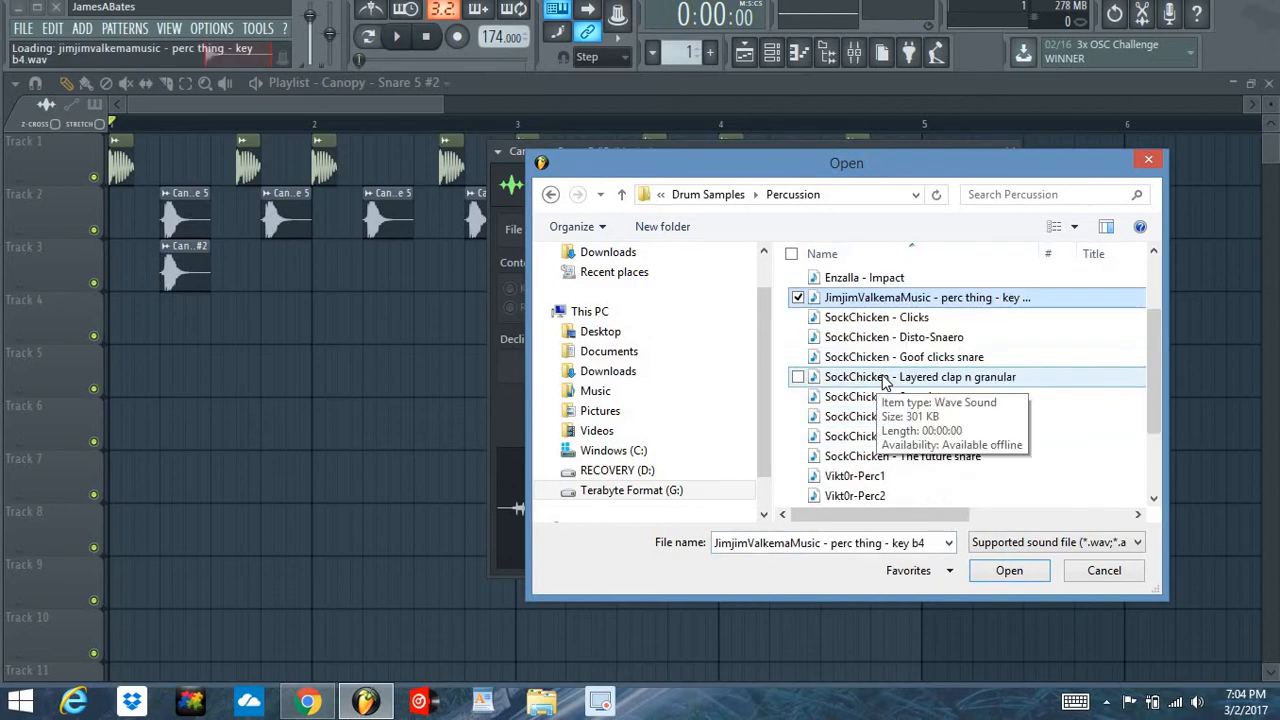
click(884, 379)
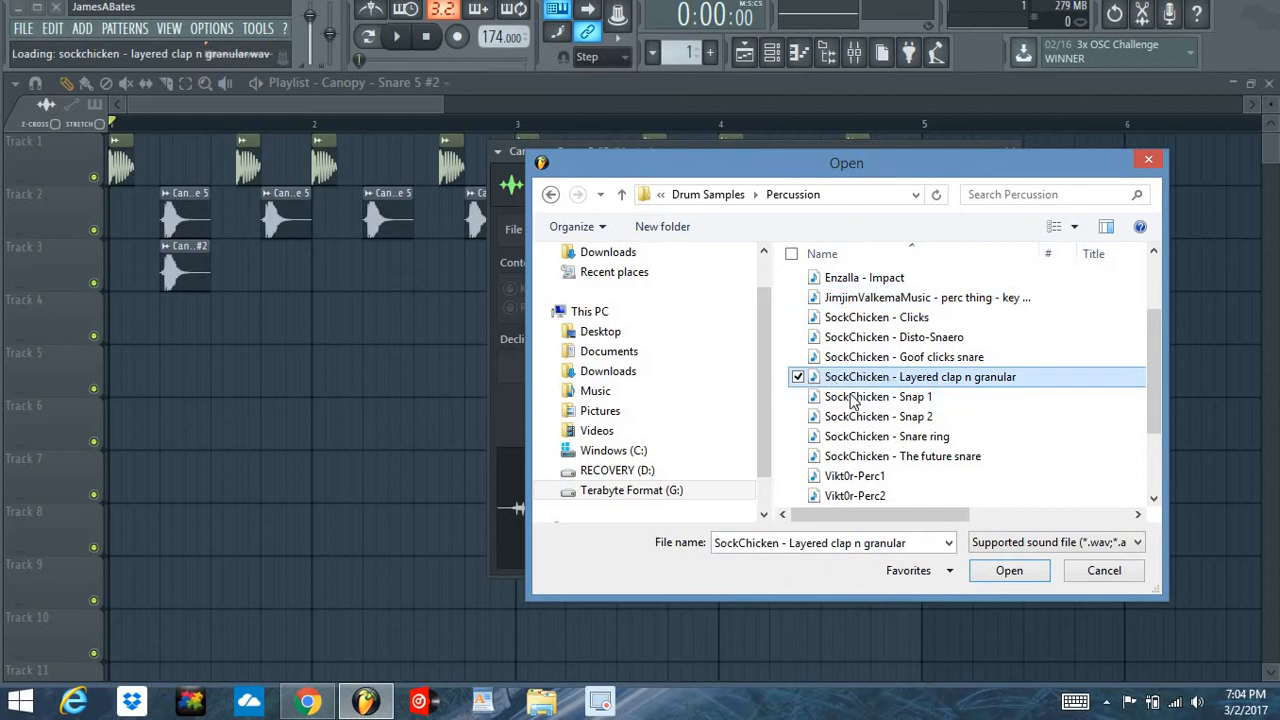
click(897, 320)
scroll(892, 448, down, 1)
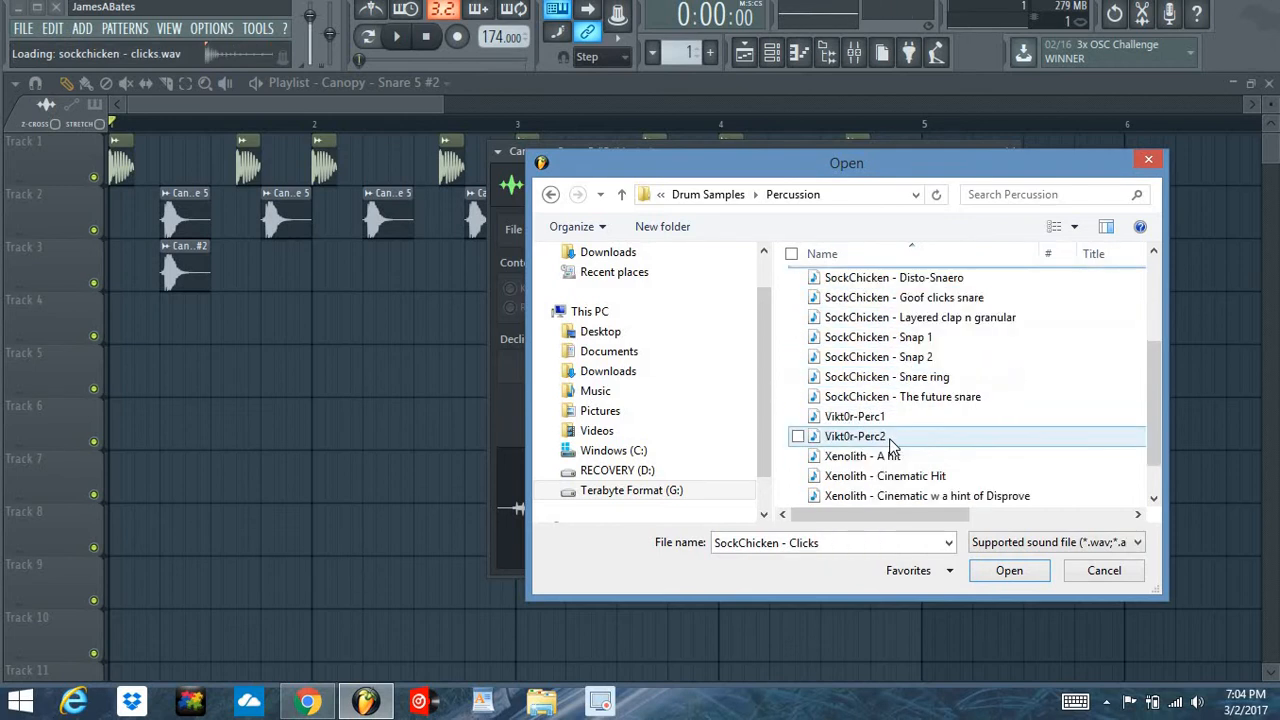
scroll(893, 446, down, 1)
click(880, 397)
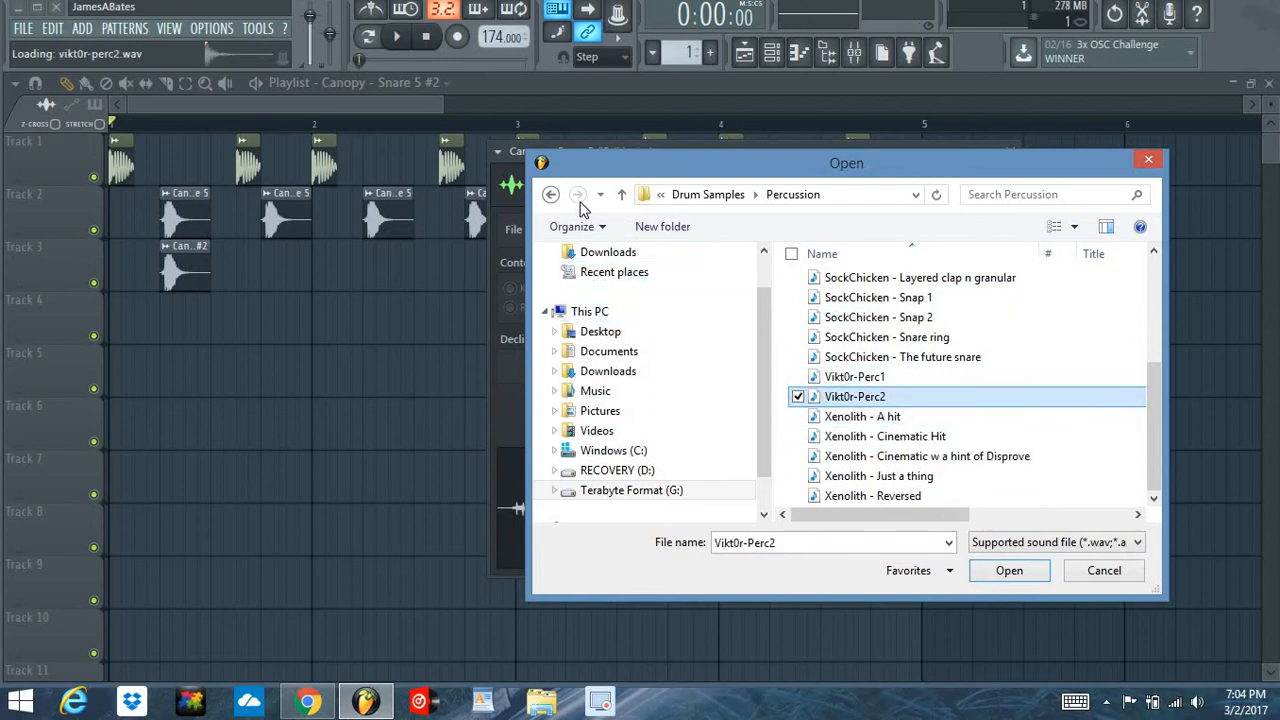
click(855, 377)
click(850, 398)
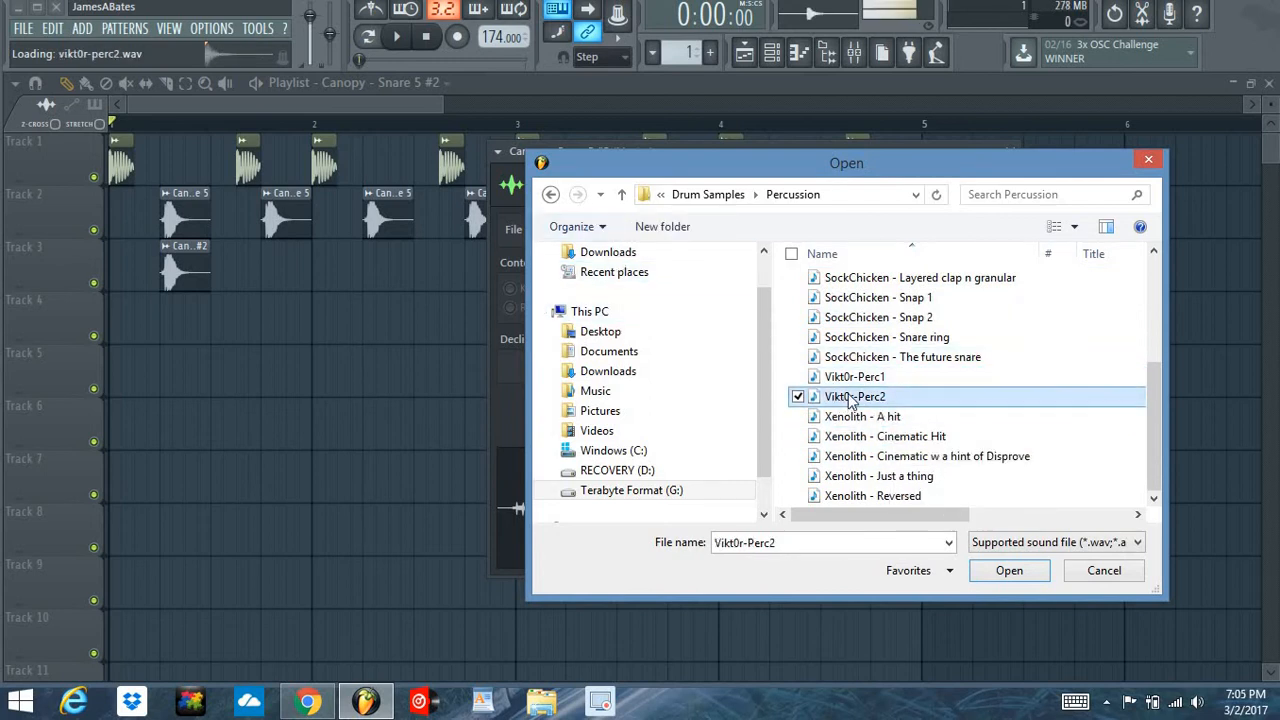
click(1009, 570)
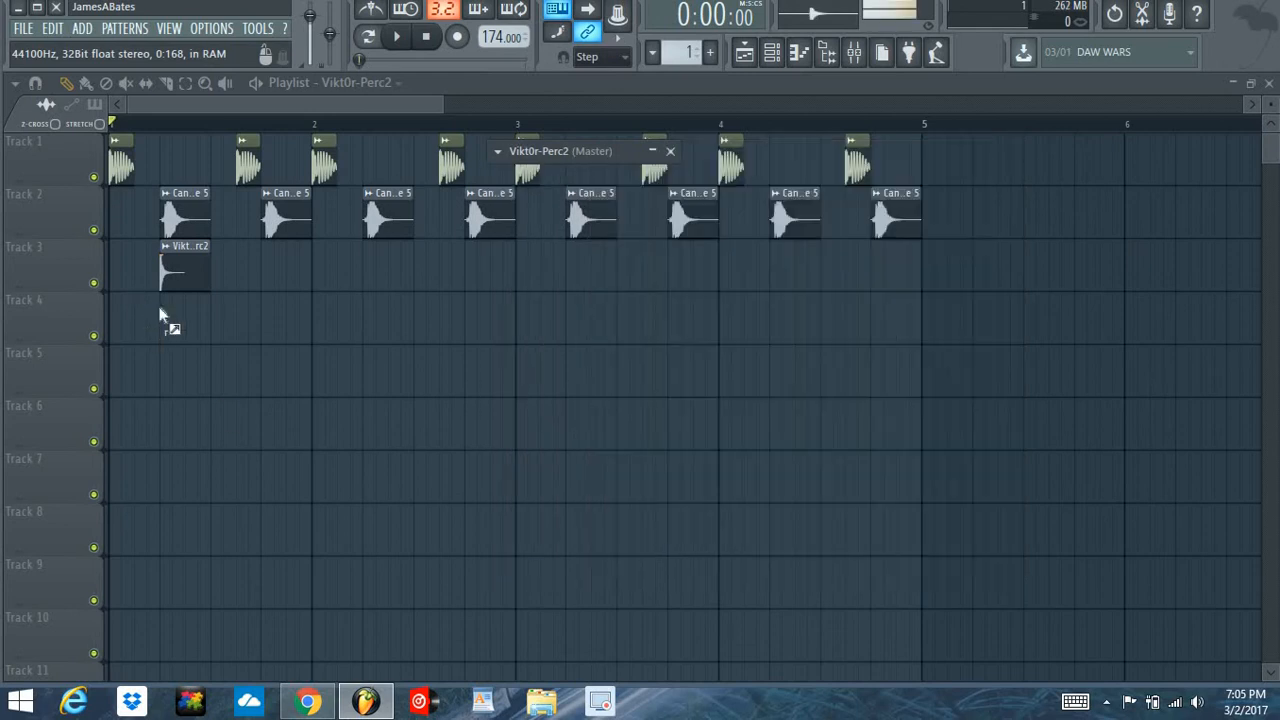
Place the Vikt0r-Perc2 clip at the very start of Track 3 and shorten it to one step.
drag(160, 315, 118, 279)
right_click(148, 281)
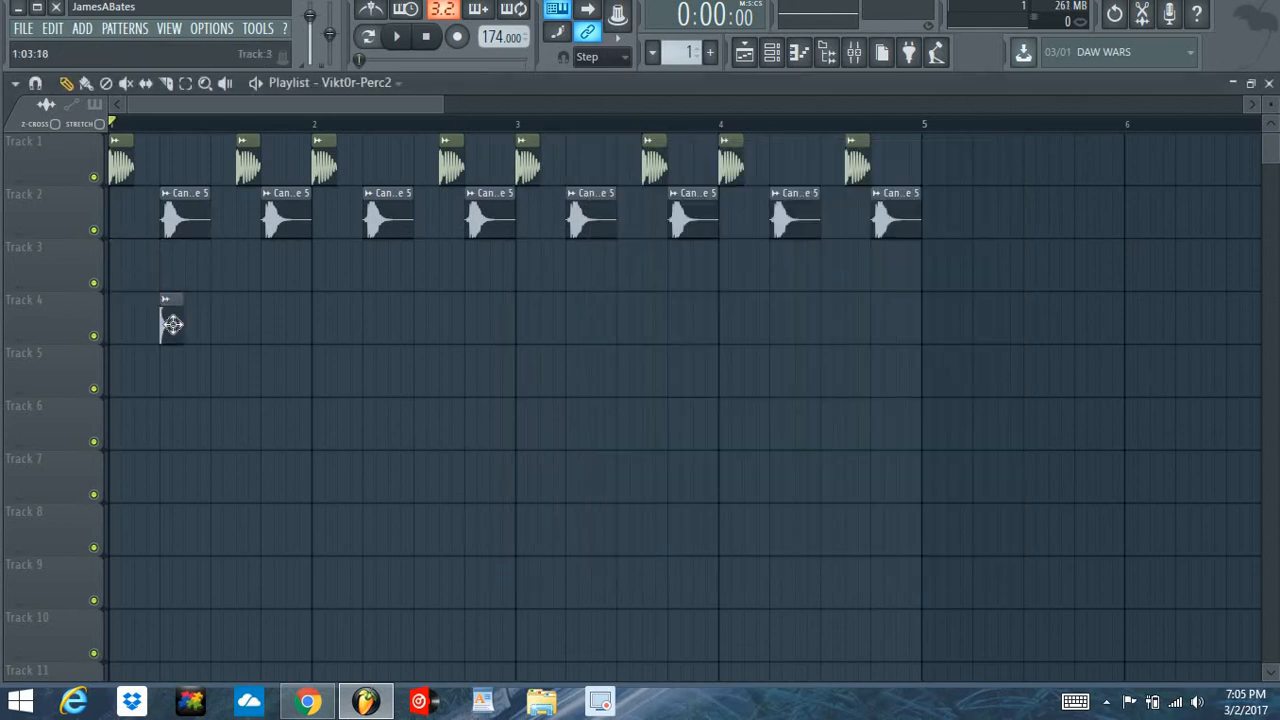
mouse_move(172, 323)
mouse_down()
mouse_move(140, 277)
mouse_move(130, 288)
mouse_move(149, 276)
mouse_move(156, 335)
mouse_up()
scroll(165, 106, up, 3)
click(165, 84)
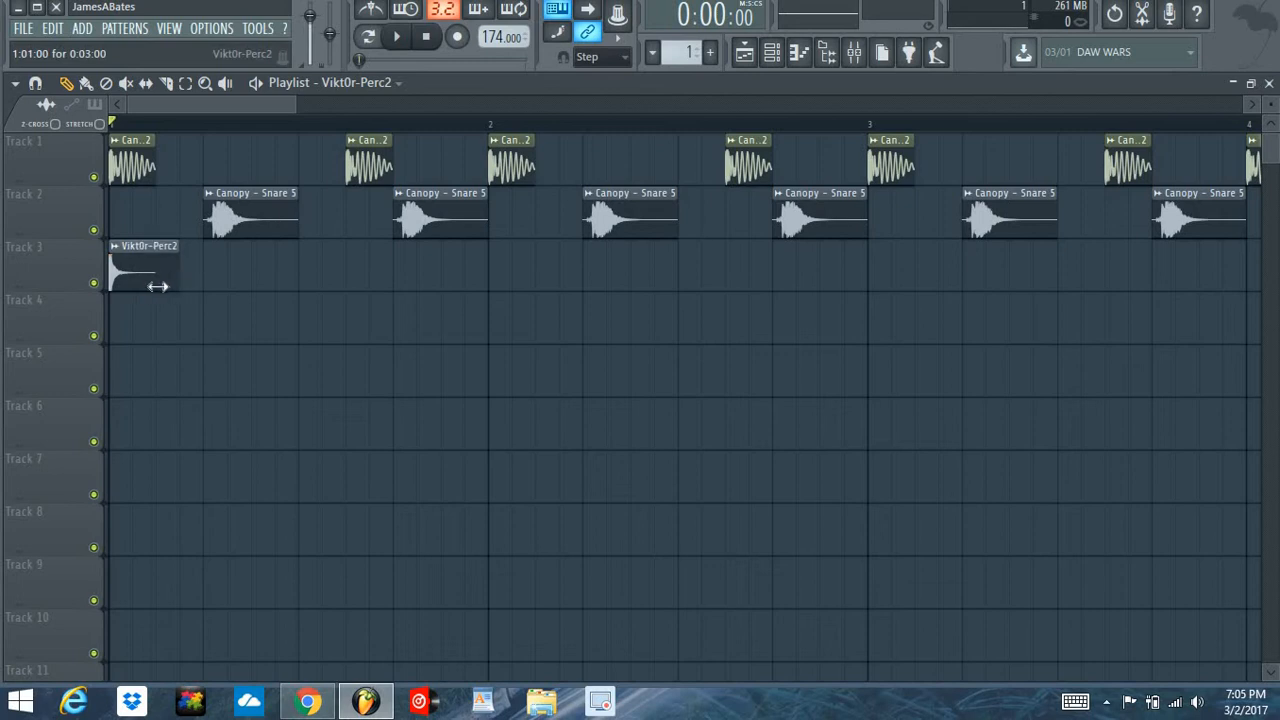
drag(176, 285, 132, 285)
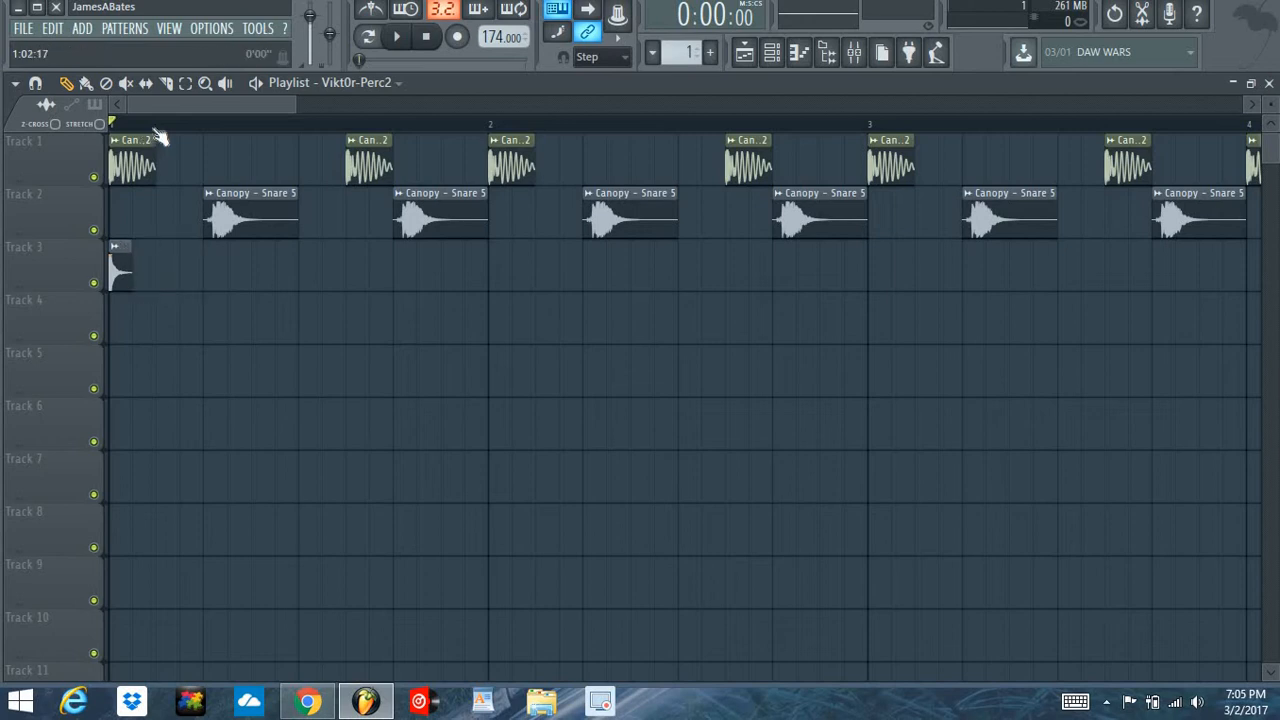
Set the main snap to 1/2 step and shorten the Vikt0r-Perc2 clip to half a step.
ctrl+scroll(160, 137, up, 2)
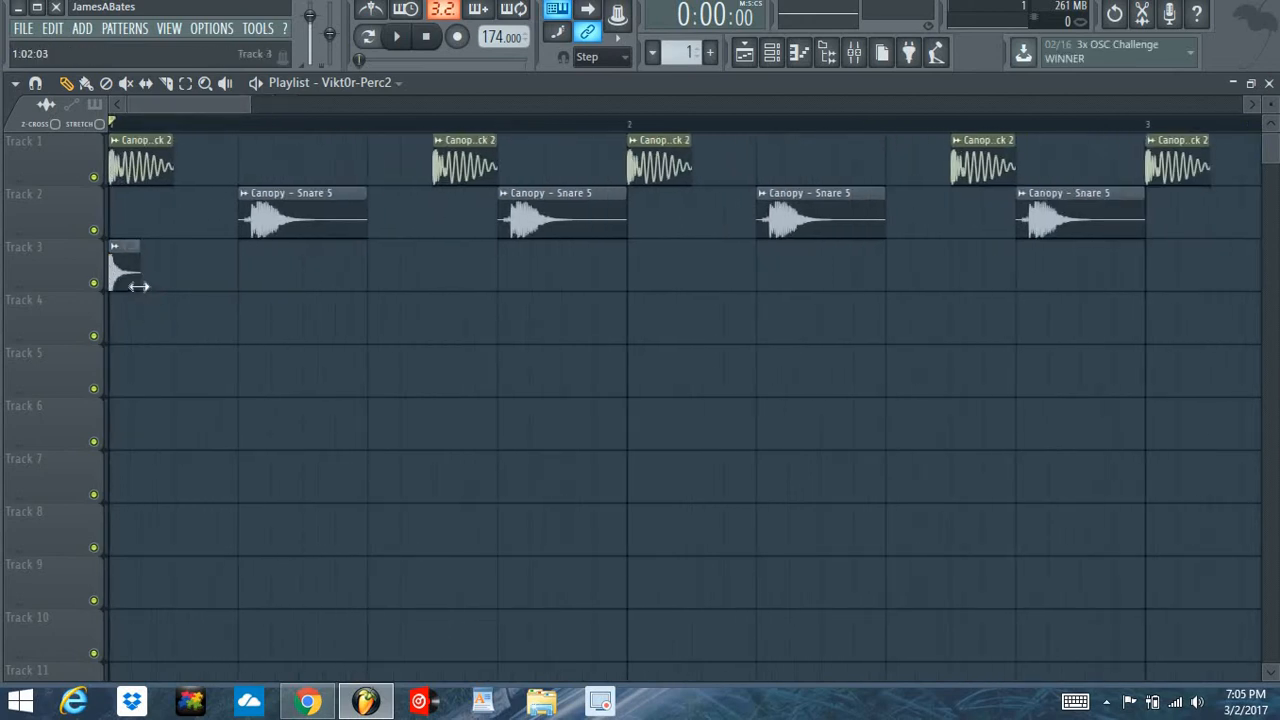
click(590, 58)
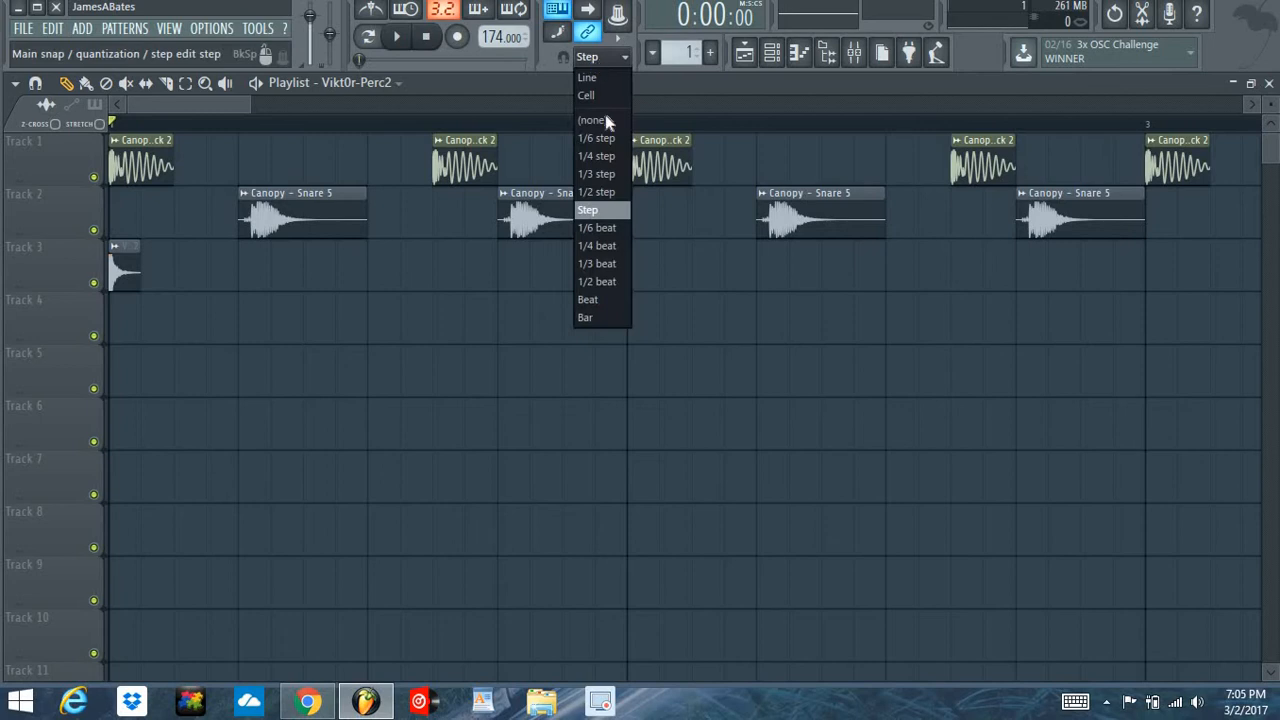
click(596, 192)
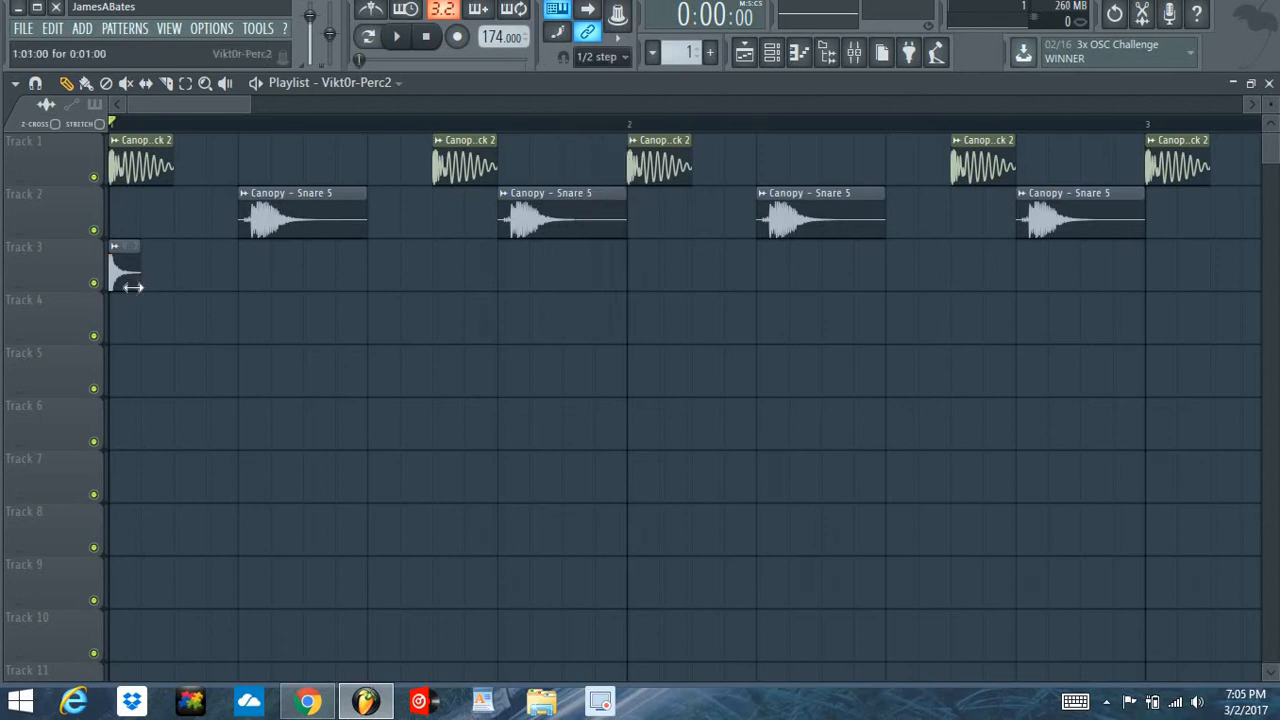
click(600, 57)
click(600, 193)
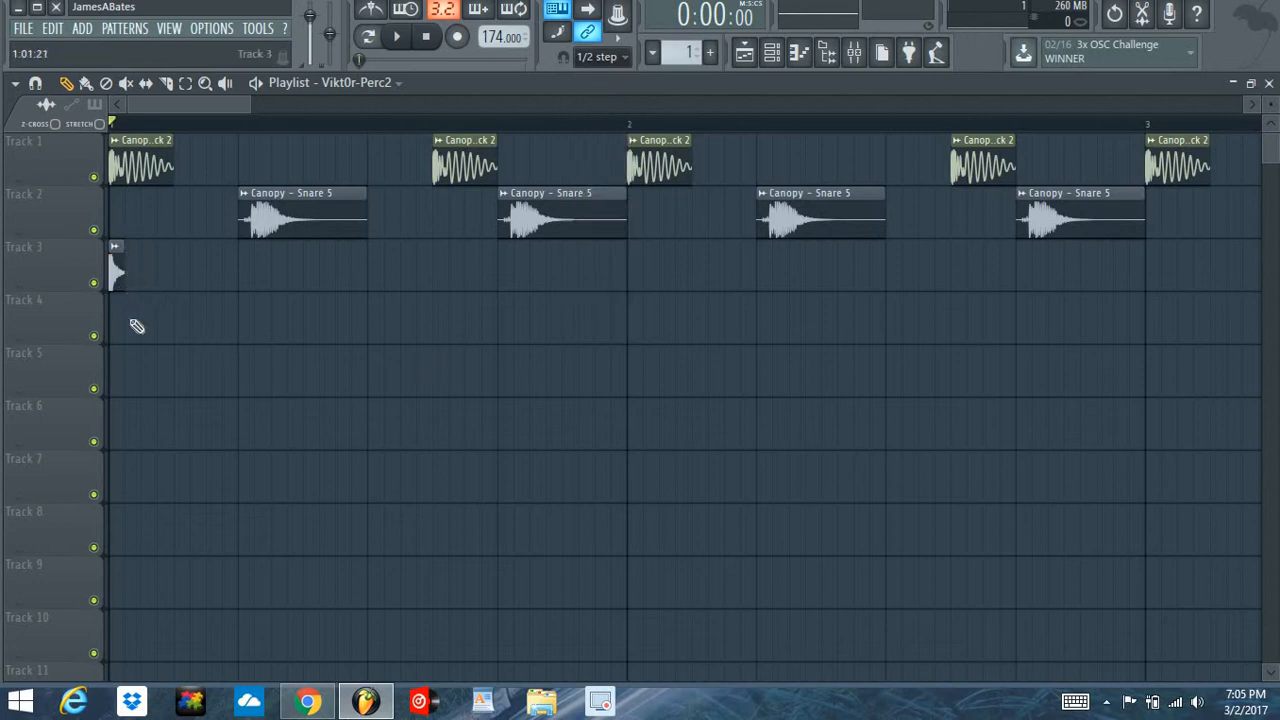
Place a copy of the Vikt0r-Perc2 clip on Track 4 at 1:01:12 and make it unique.
click(128, 328)
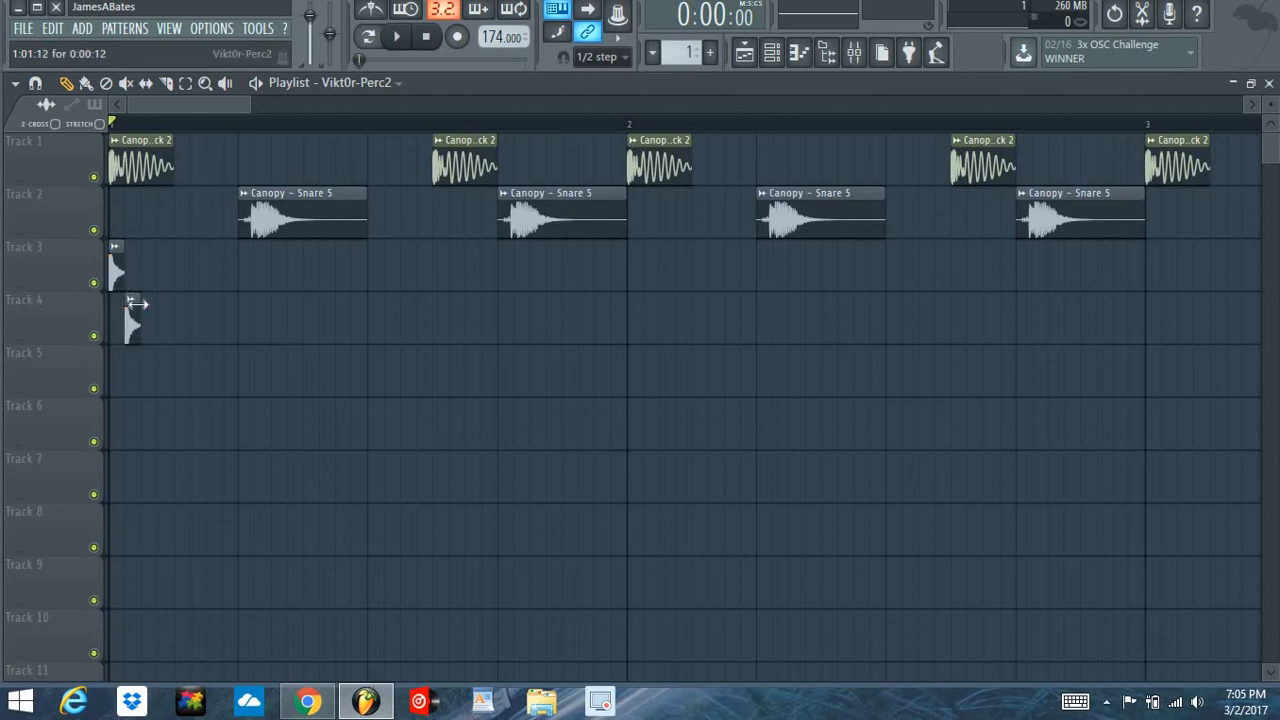
click(131, 303)
click(175, 432)
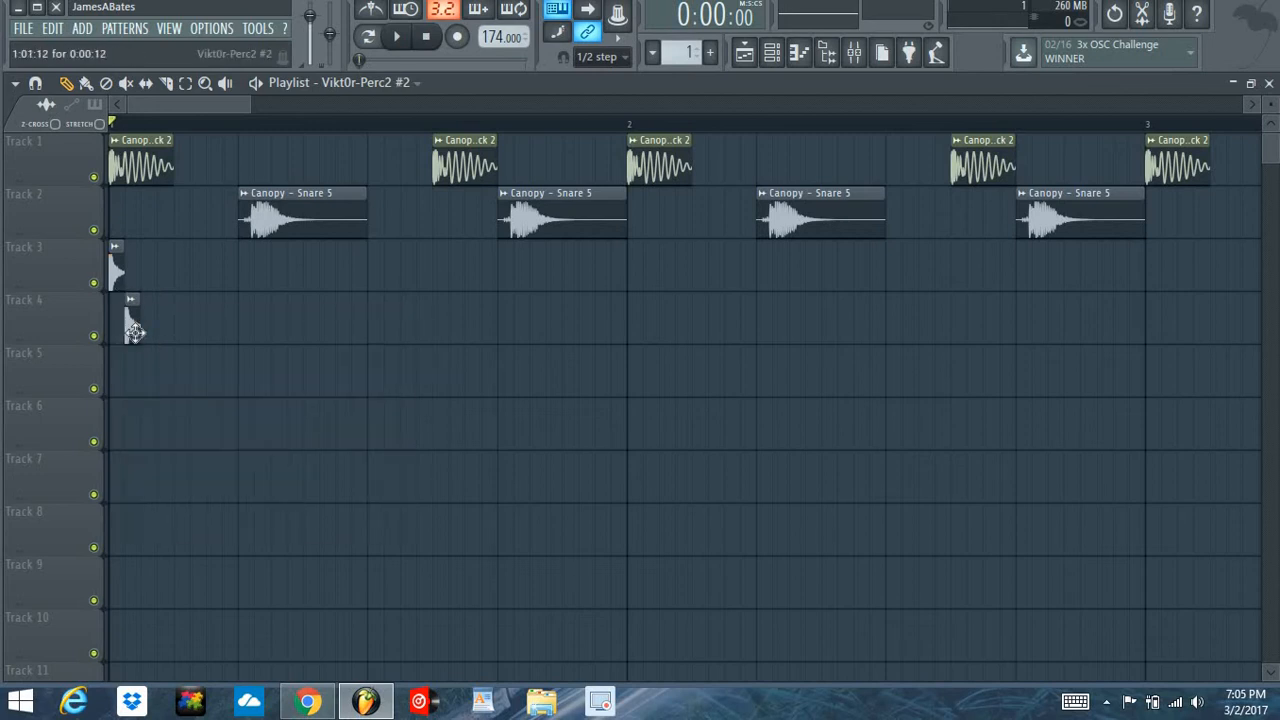
Audition the Percussion folder samples for the unique Track 4 clip and load Vikt0r-Perc1 as its sample.
double_click(131, 323)
click(242, 274)
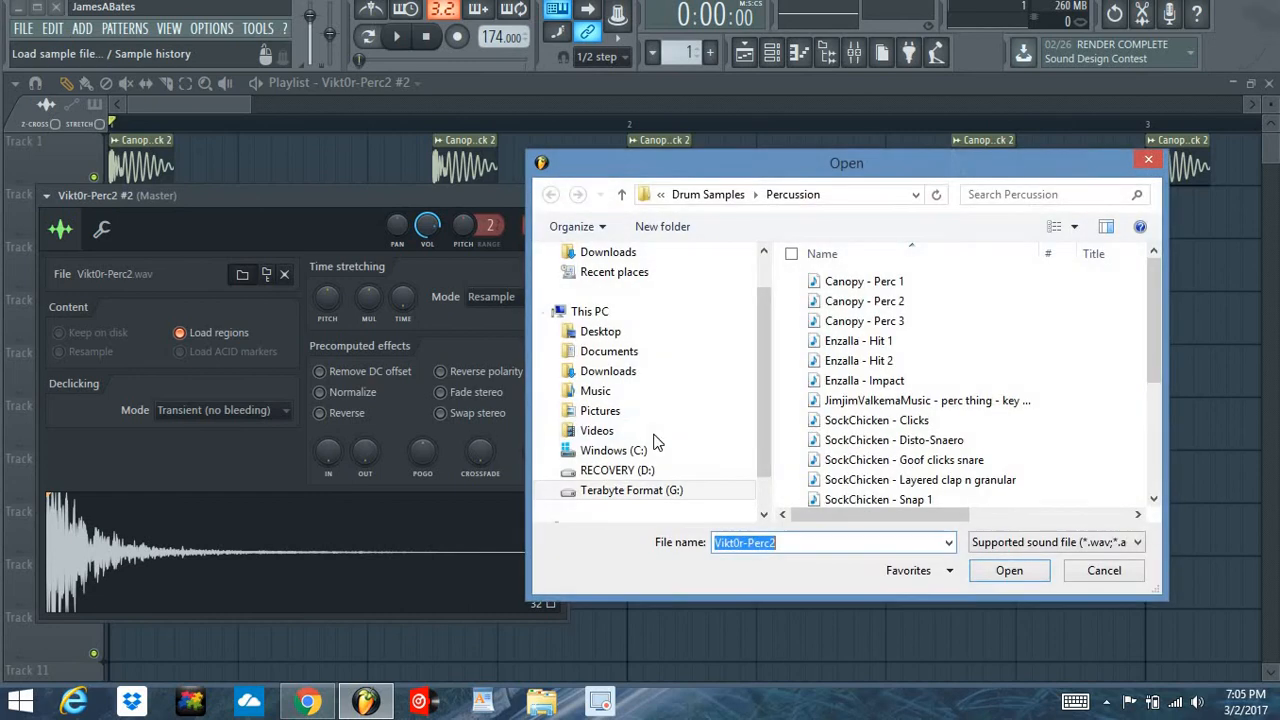
click(890, 441)
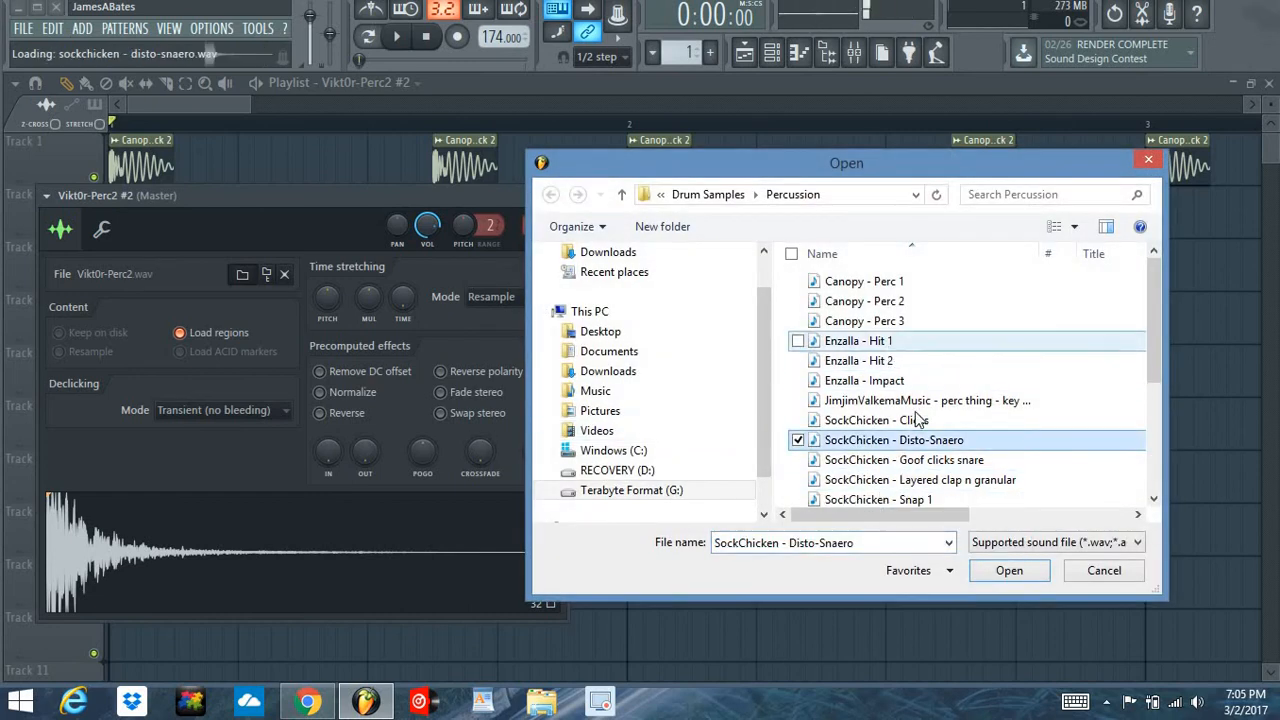
click(898, 341)
click(898, 302)
click(880, 282)
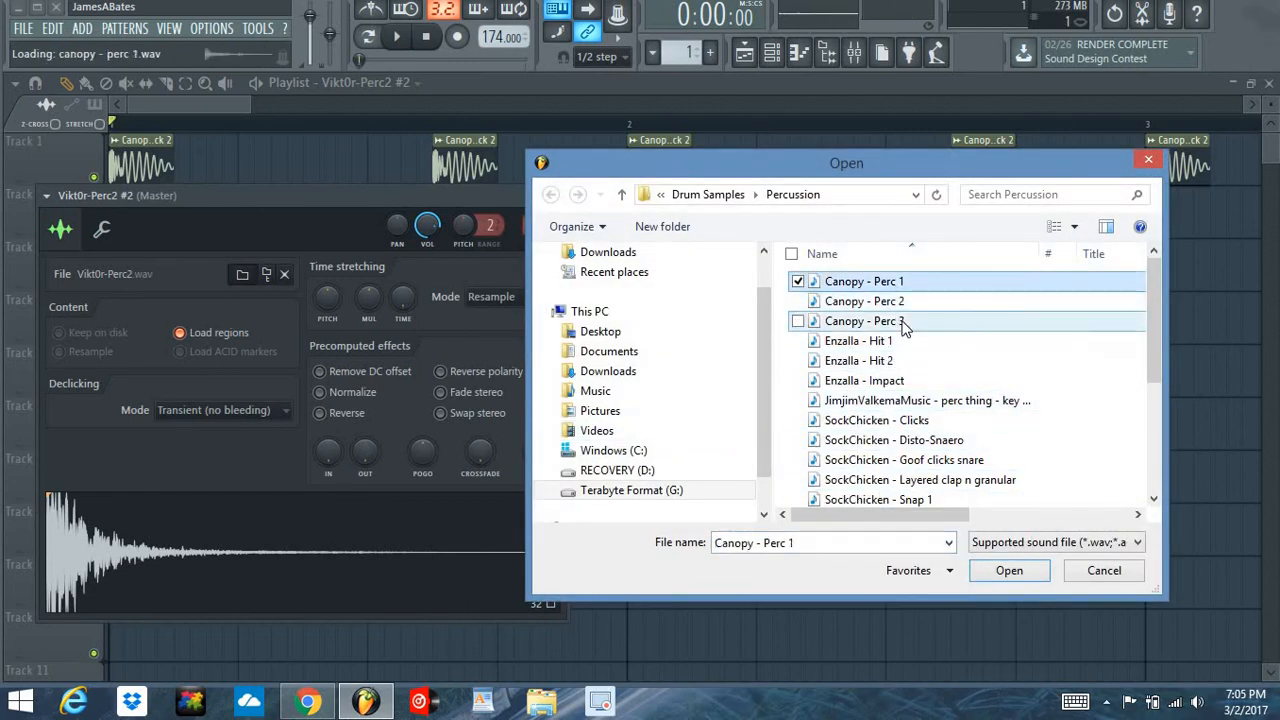
click(880, 321)
scroll(890, 400, down, 3)
click(885, 397)
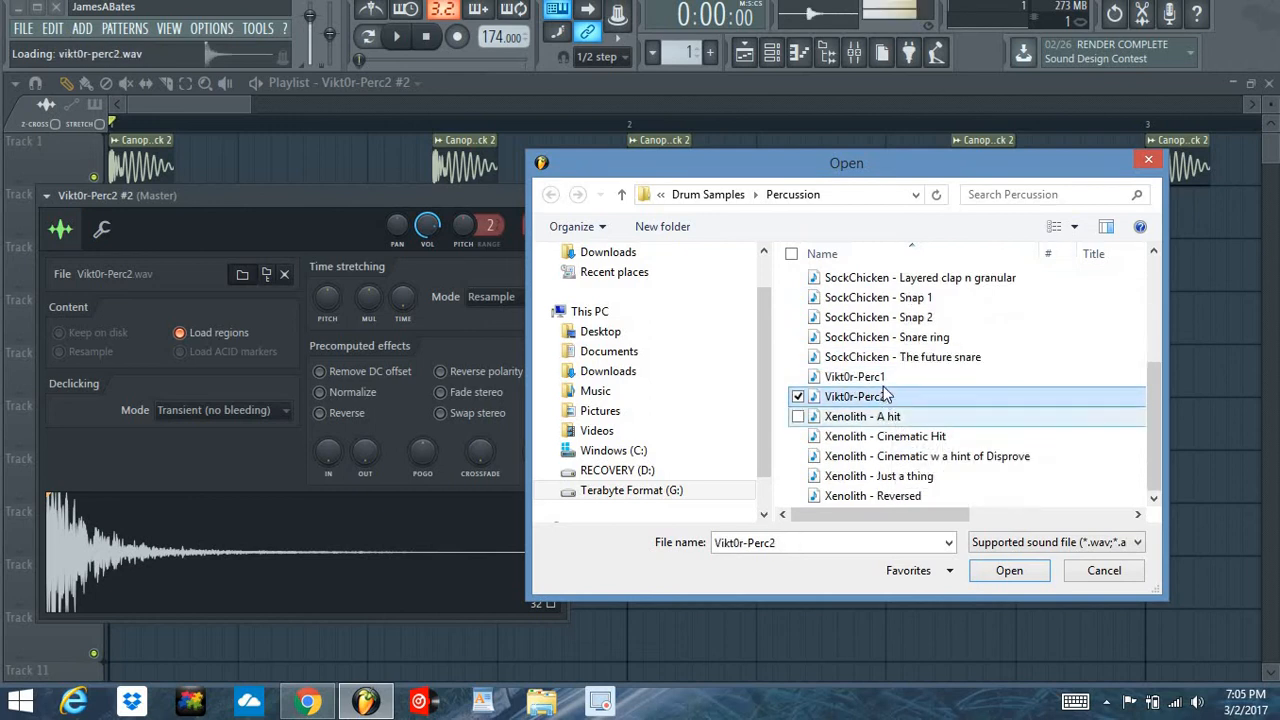
click(880, 377)
click(975, 571)
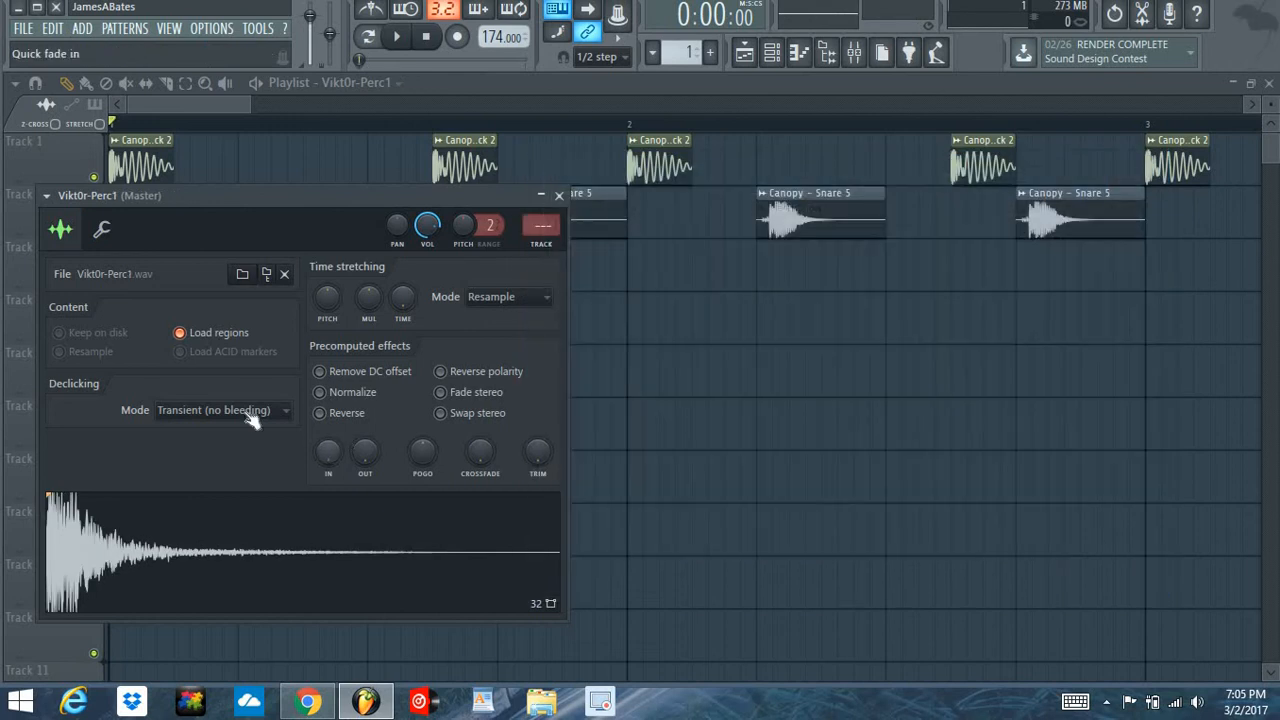
Close the Vikt0r-Perc1 channel window and trim the clips on Tracks 3 and 4 to half a step each.
drag(233, 203, 222, 373)
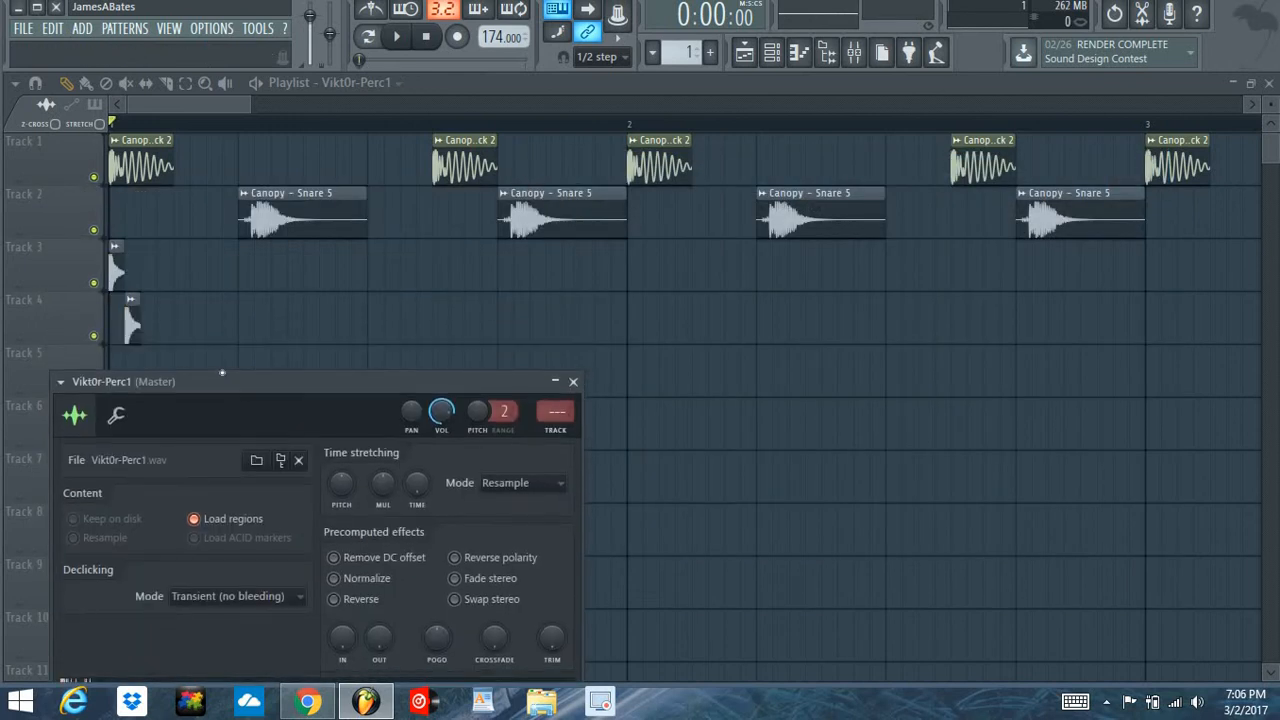
click(138, 313)
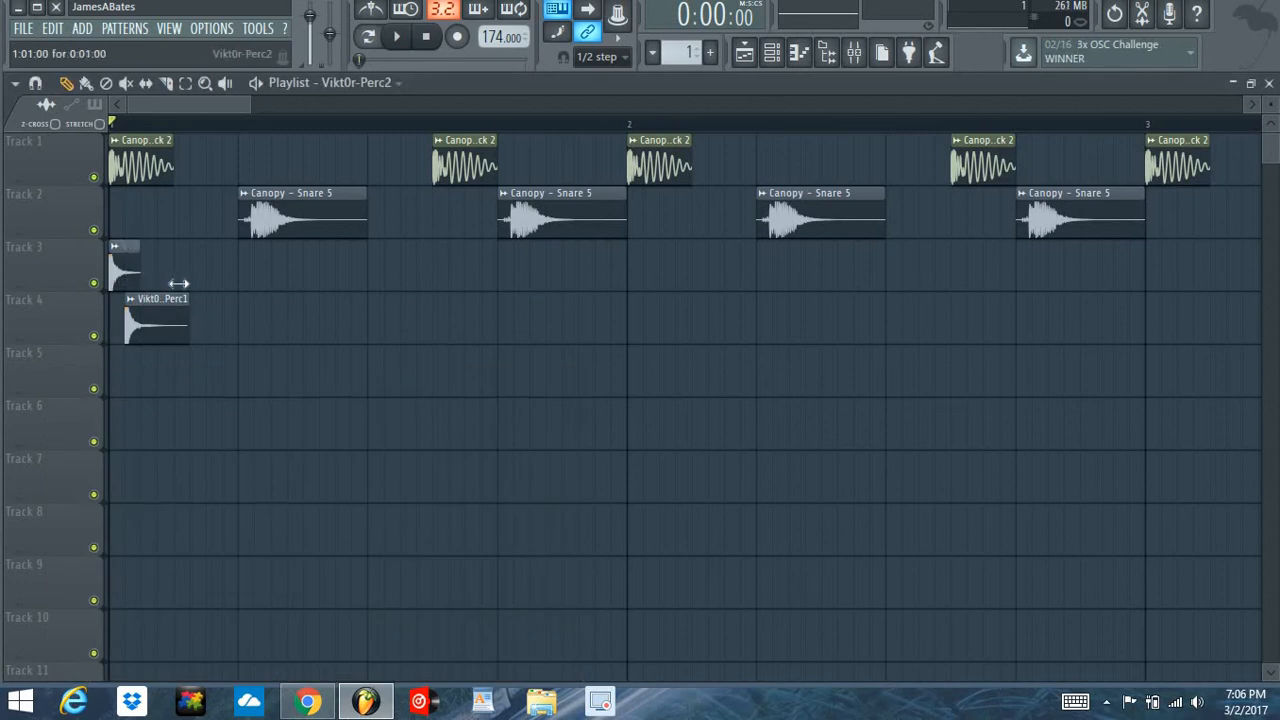
drag(178, 283, 124, 283)
drag(175, 333, 139, 342)
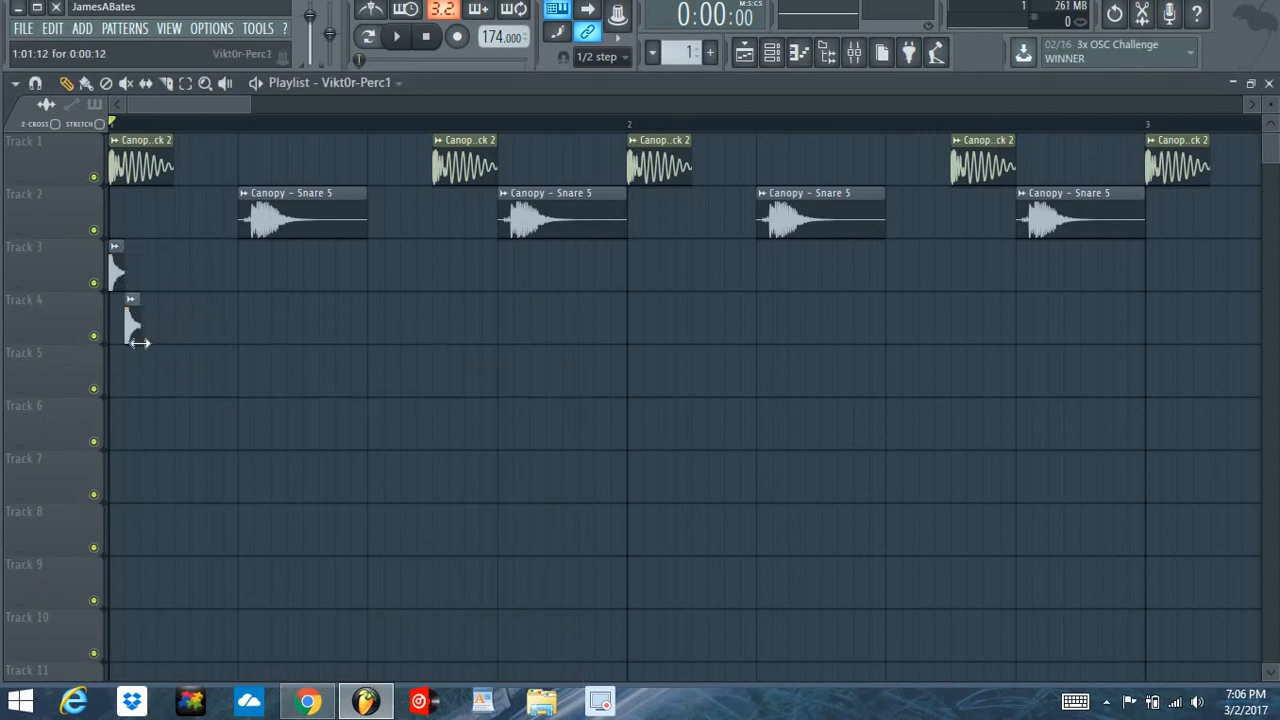
Alternate Vikt0r-Perc2 clips on Track 3 and Vikt0r-Perc1 clips on Track 4 every half step through 1:04:12.
click(149, 288)
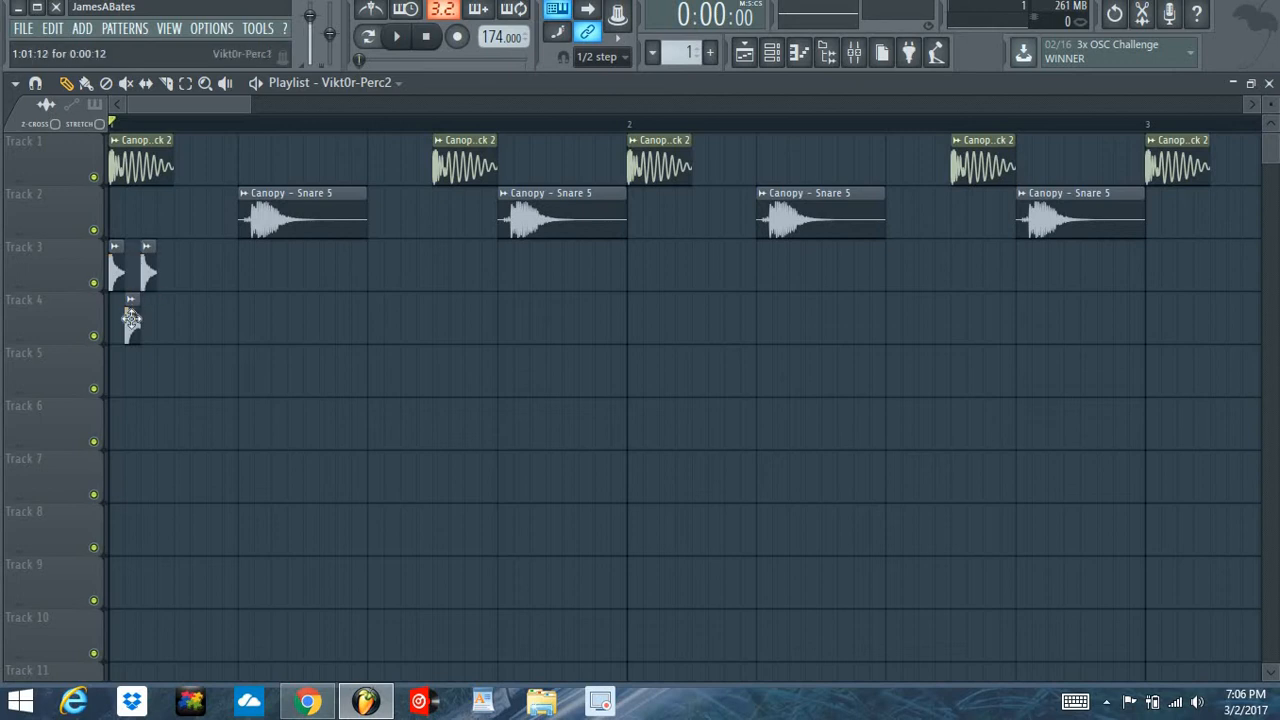
click(160, 318)
click(180, 285)
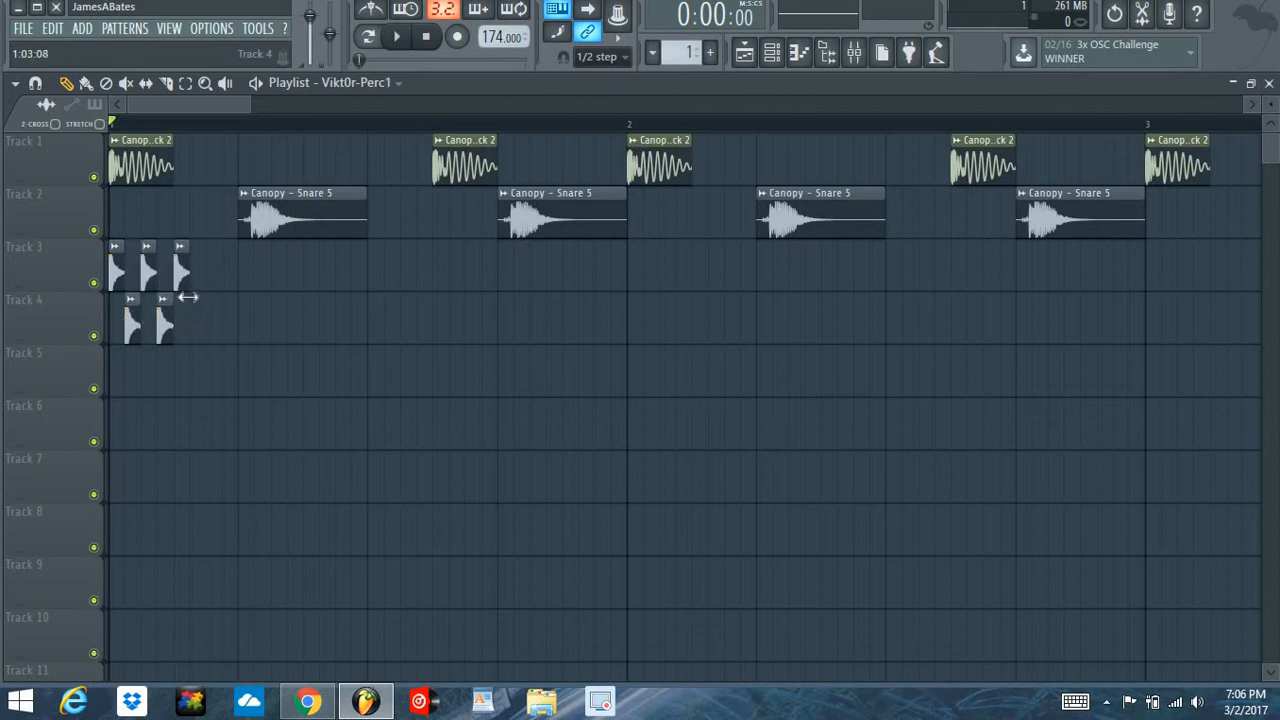
click(196, 320)
click(212, 285)
click(228, 318)
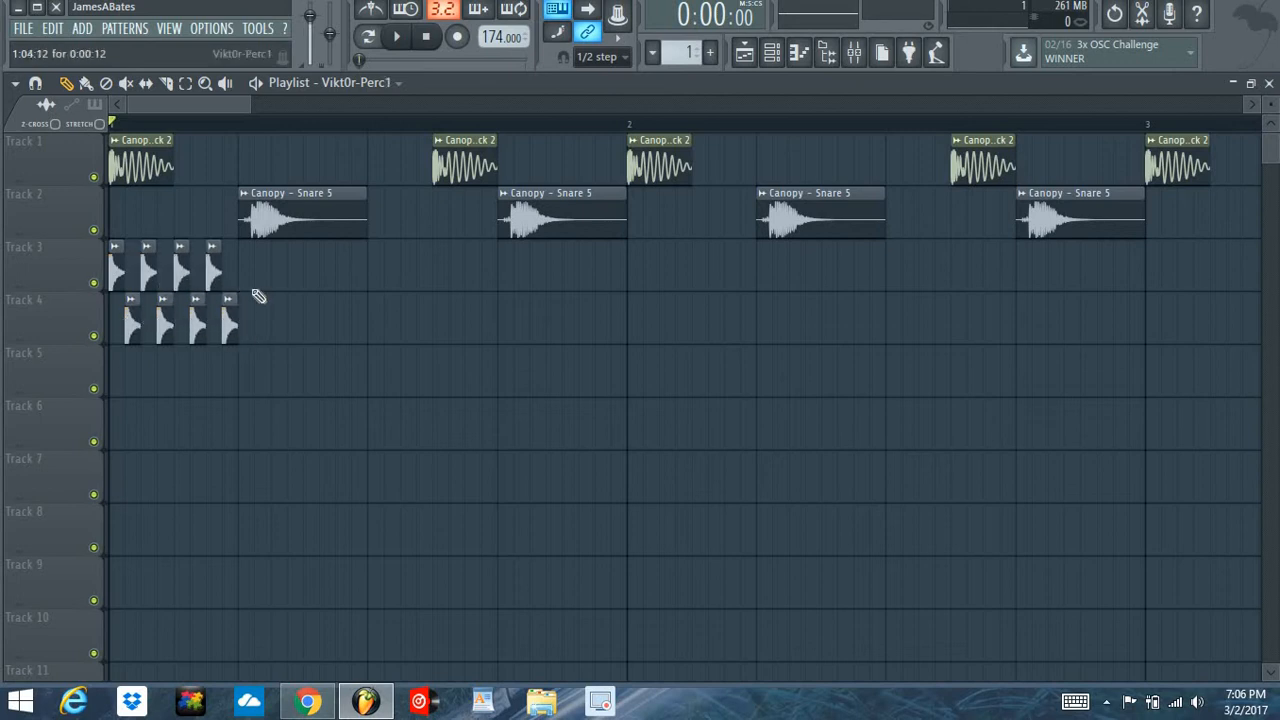
Duplicate the alternating percussion clips on Tracks 3 and 4 repeatedly until they fill bars 1 to 4.
drag(257, 241, 104, 340)
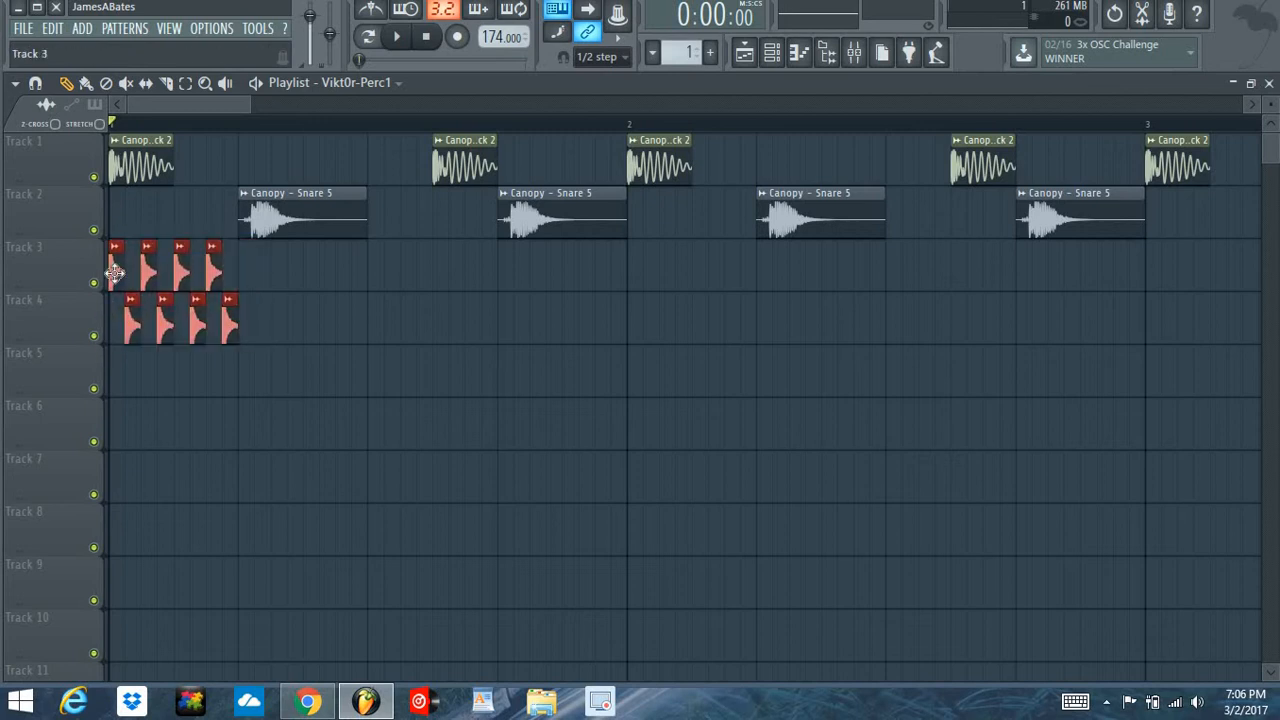
key(ctrl+b)
drag(247, 276, 376, 283)
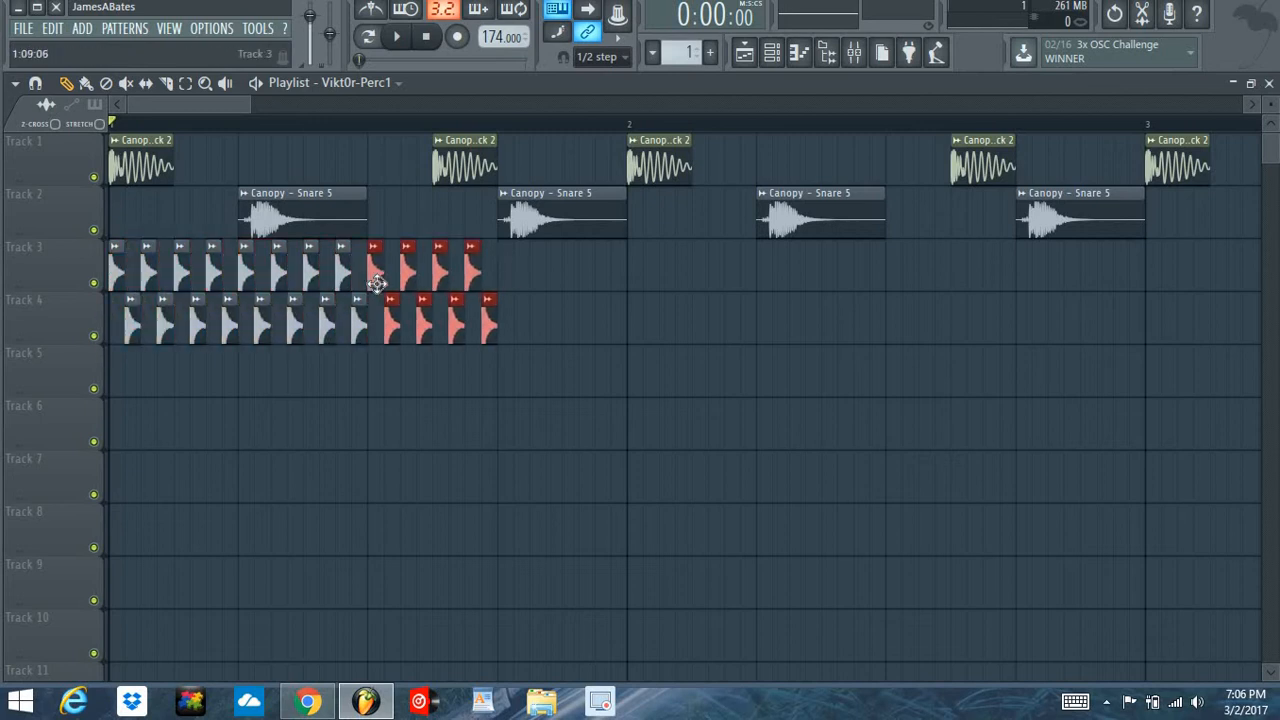
key(ctrl+b)
drag(656, 243, 120, 285)
key(ctrl+b)
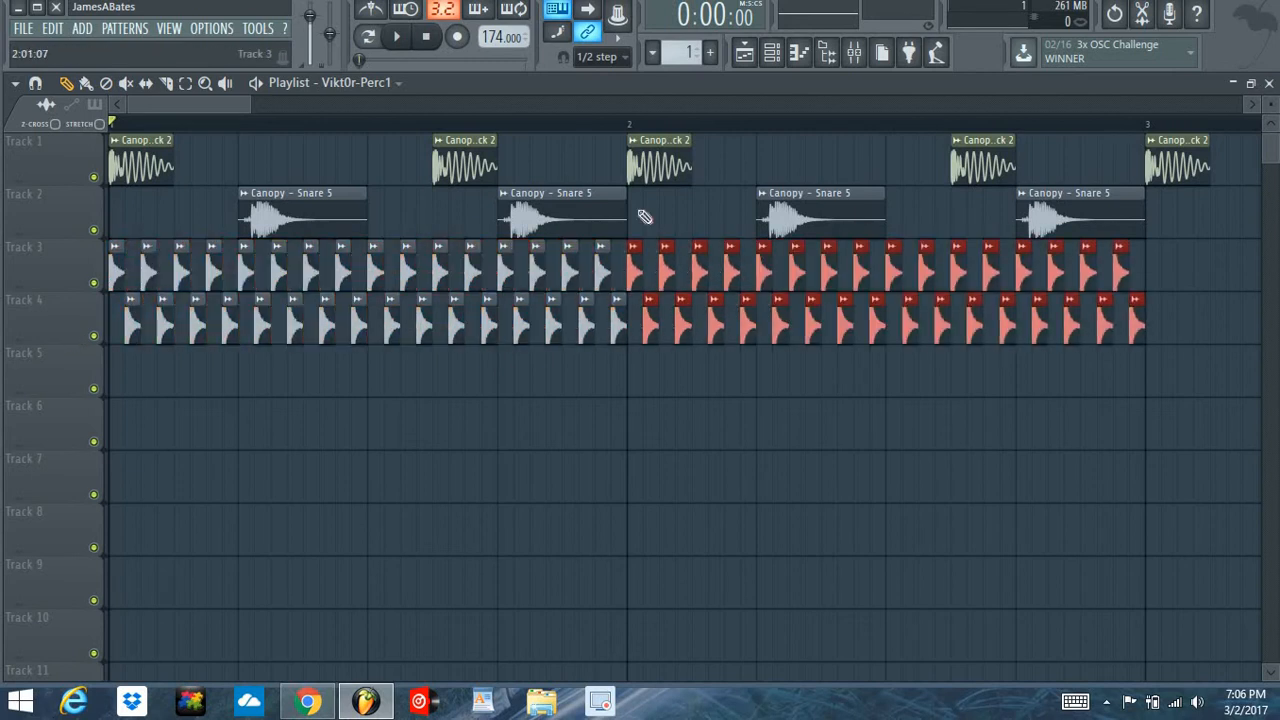
scroll(632, 127, down, 3)
drag(704, 240, 45, 335)
key(ctrl+b)
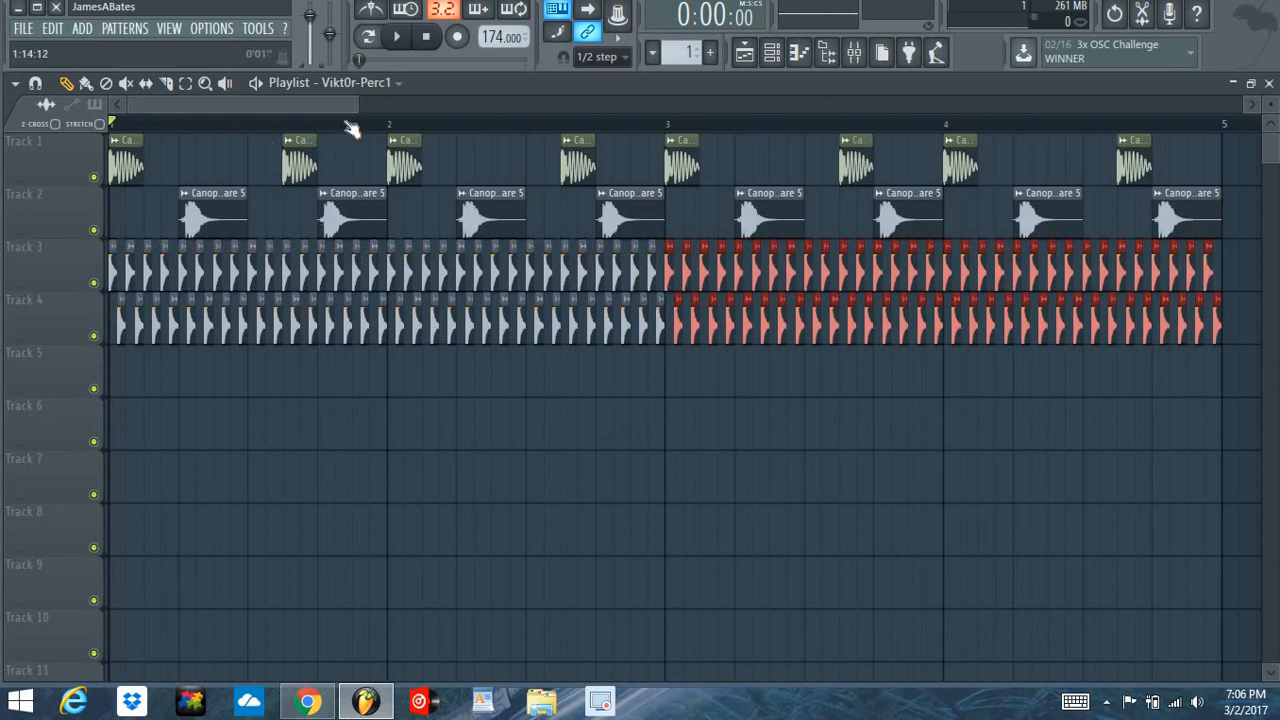
Play the four-bar loop with both percussion tracks, then stop playback.
scroll(350, 128, down, 2)
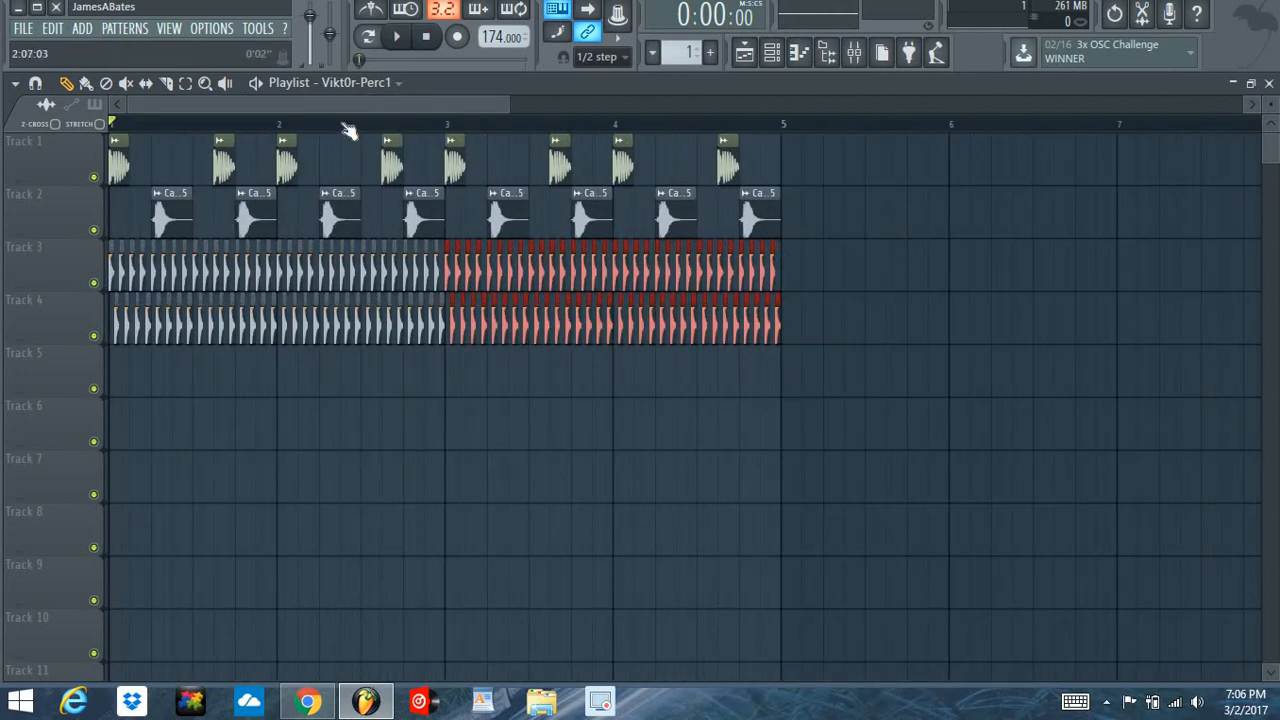
click(405, 47)
click(427, 45)
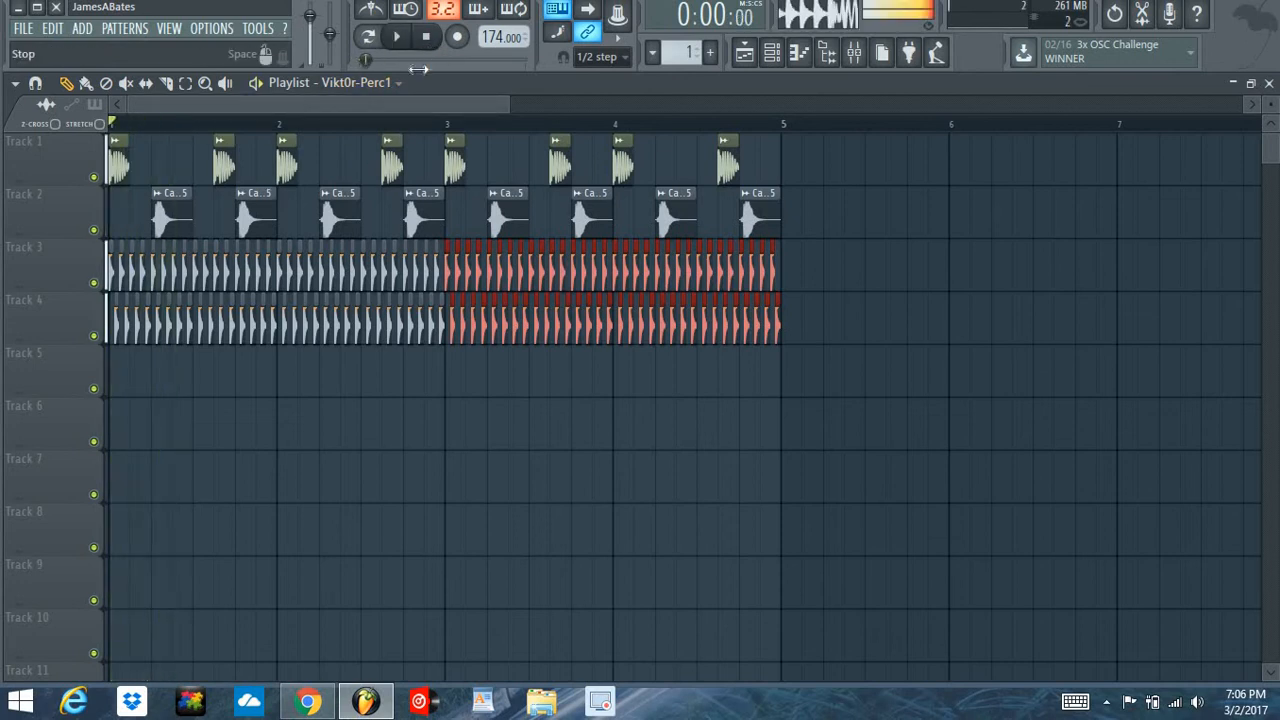
Delete all the Vikt0r-Perc1 clips from Track 4.
scroll(174, 130, up, 2)
scroll(178, 137, up, 2)
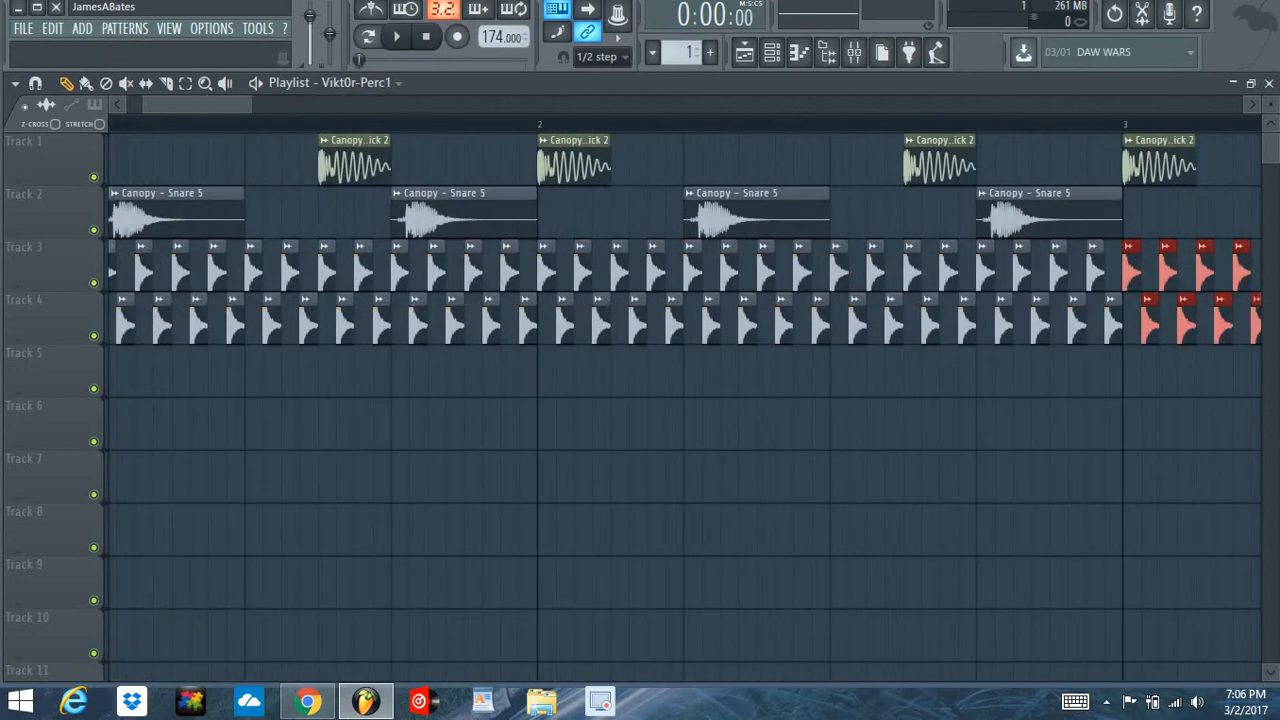
drag(165, 106, 25, 107)
scroll(151, 110, down, 1)
right_click(130, 305)
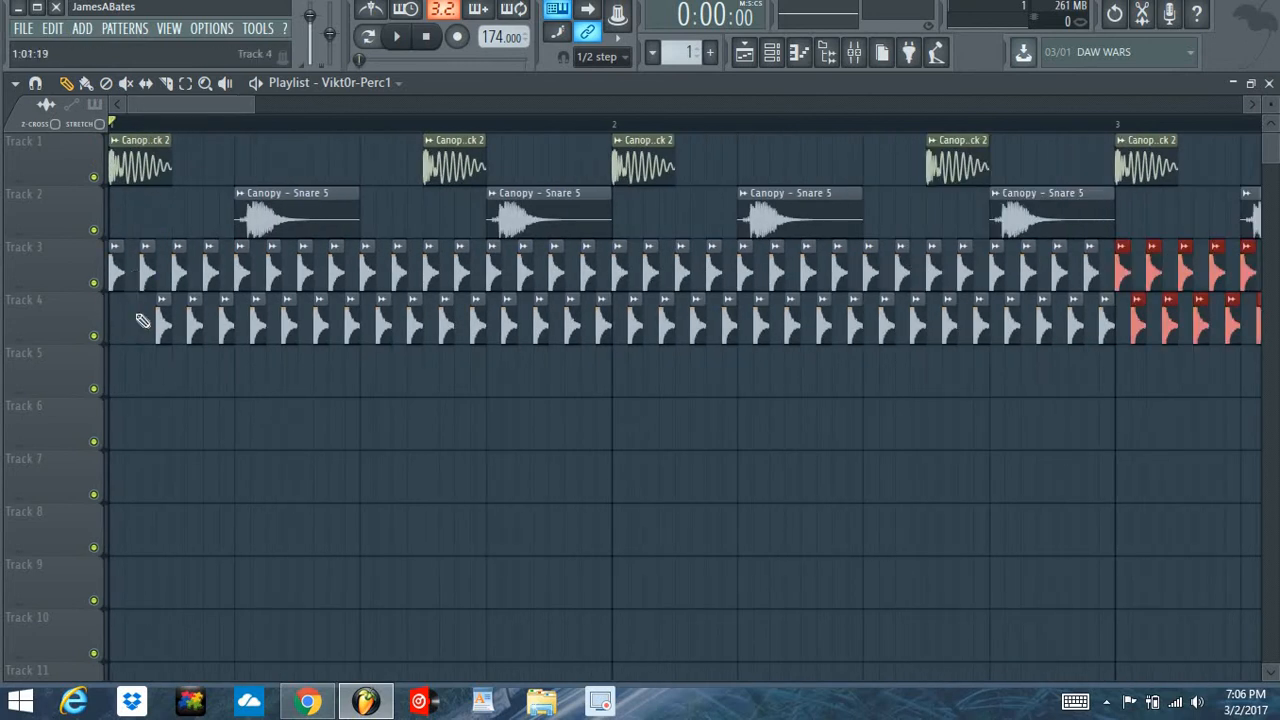
scroll(200, 127, down, 3)
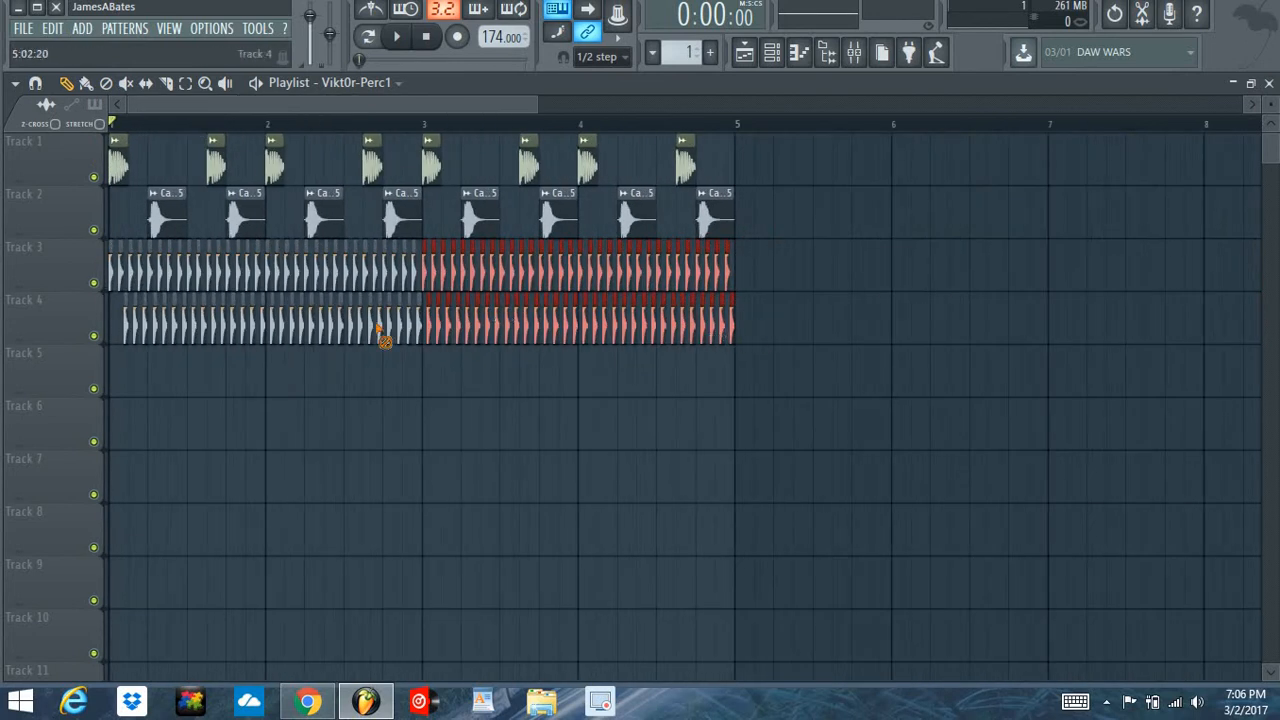
drag(383, 338, 110, 335)
Play the loop with only the kick, snare and Track 3 percussion, then stop playback.
click(400, 40)
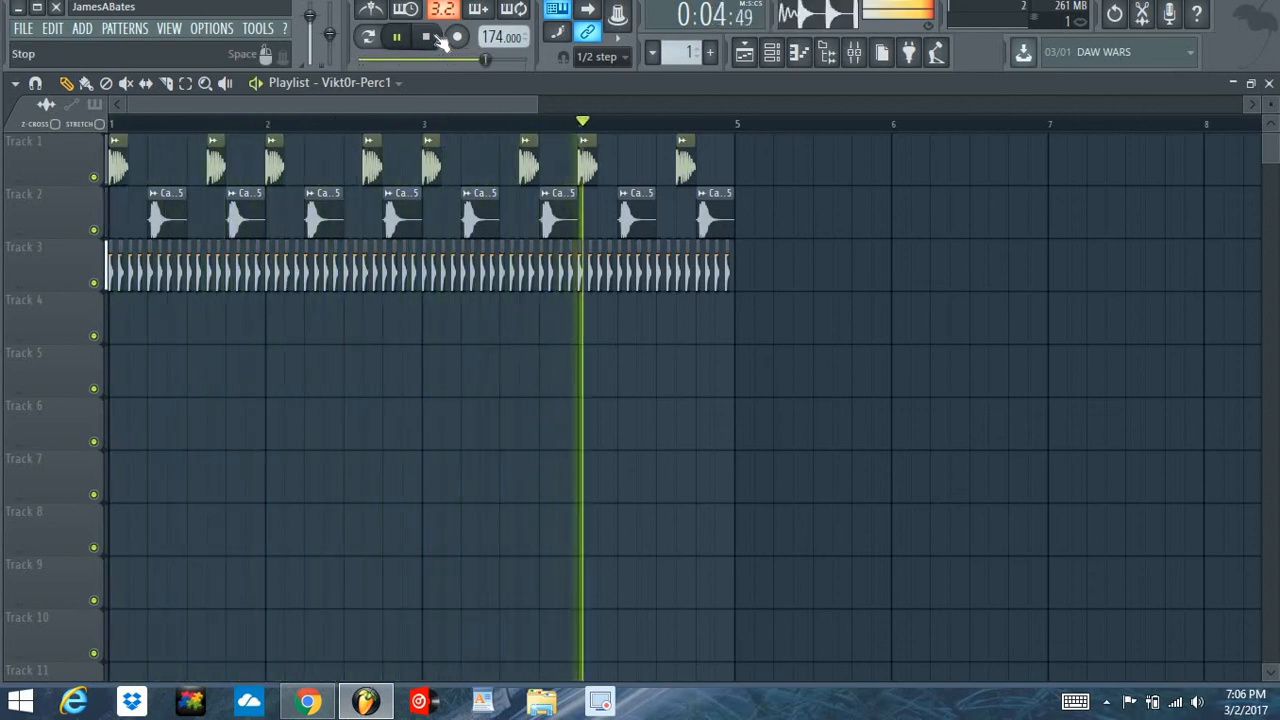
click(430, 38)
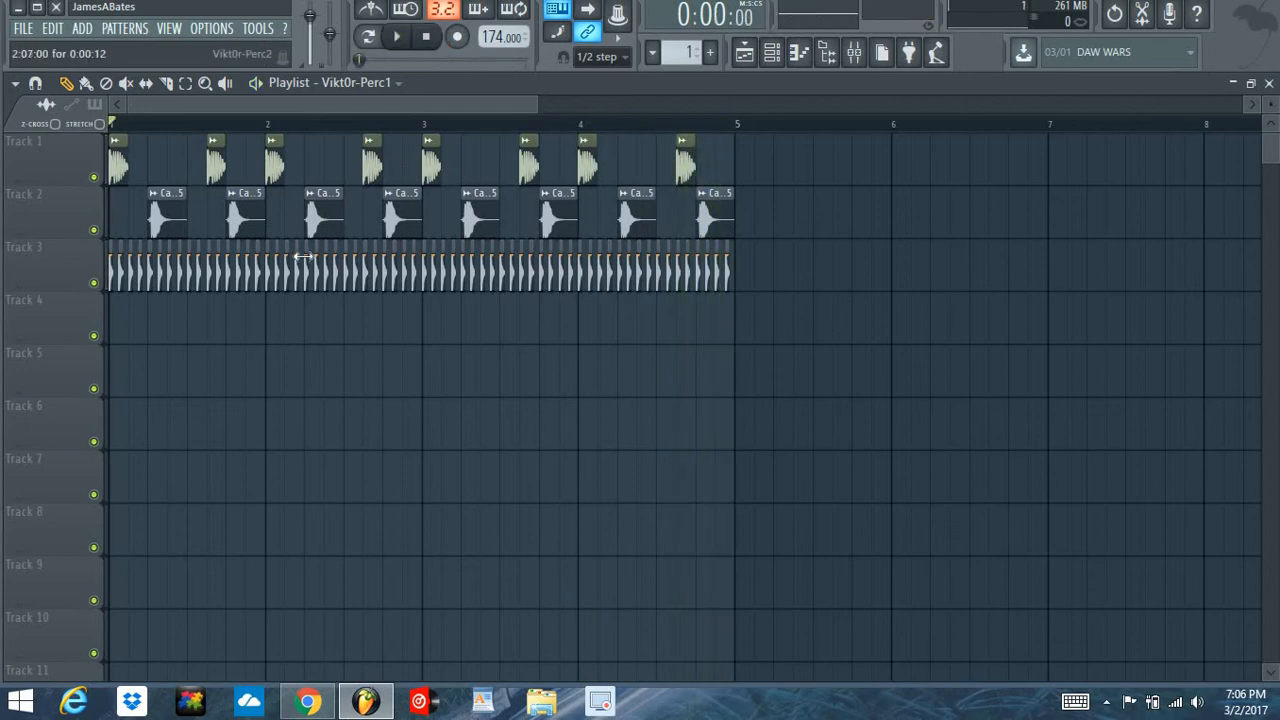
scroll(185, 130, up, 3)
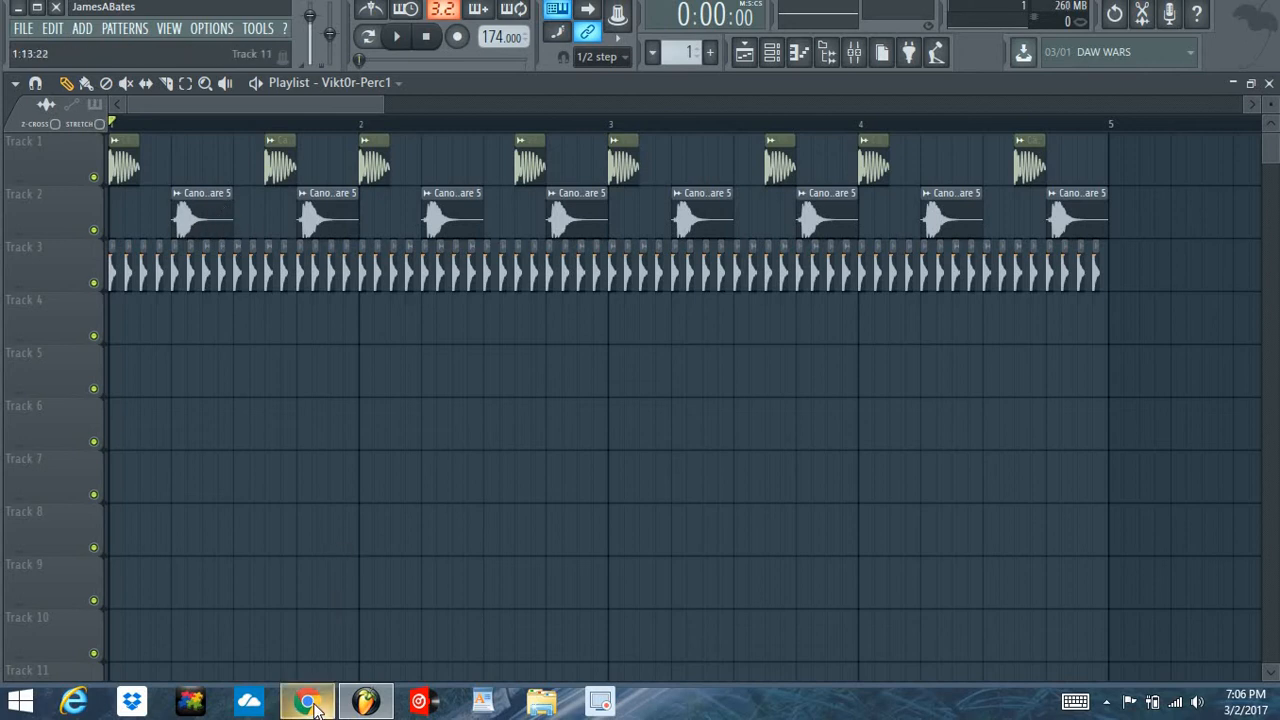
mouse_move(341, 707)
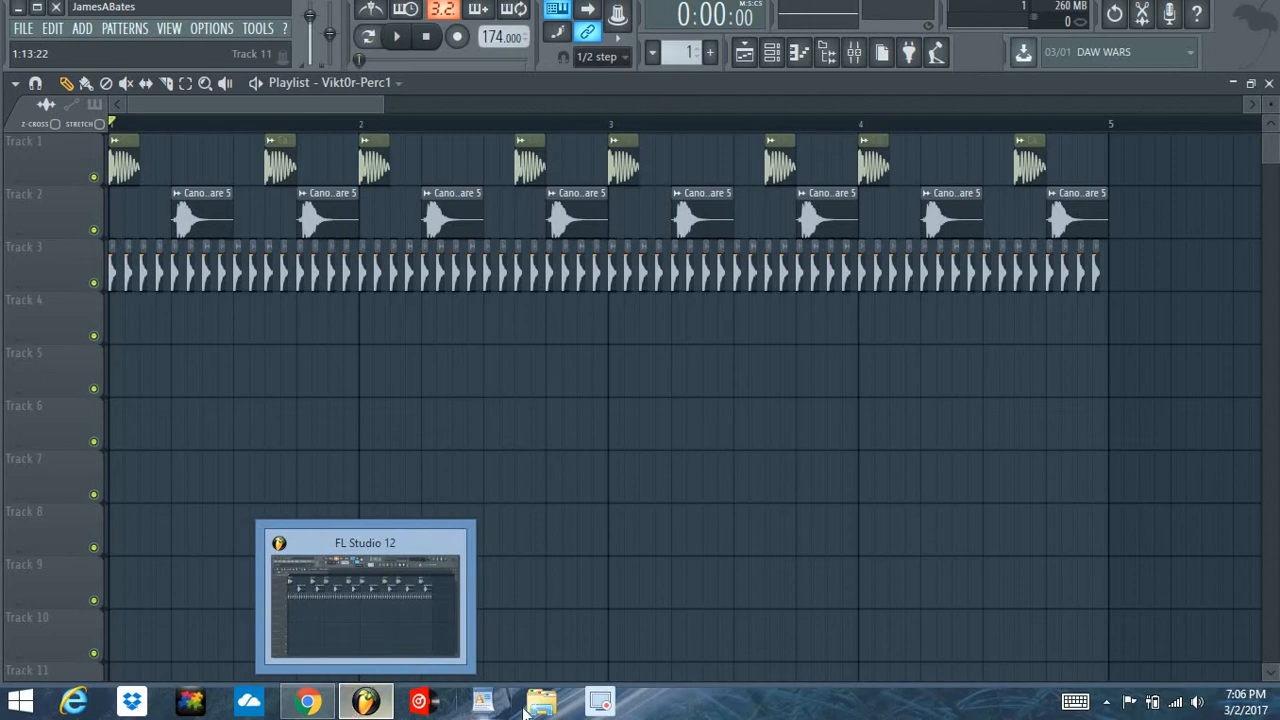
click(600, 702)
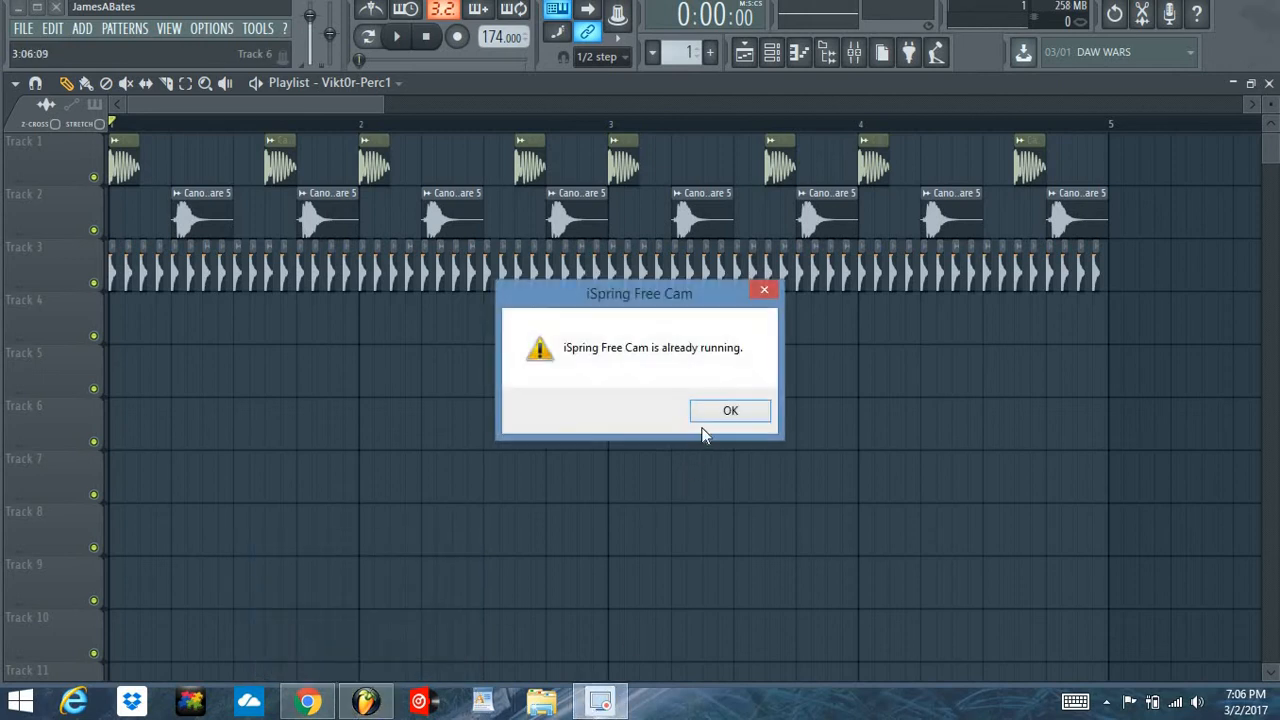
click(730, 411)
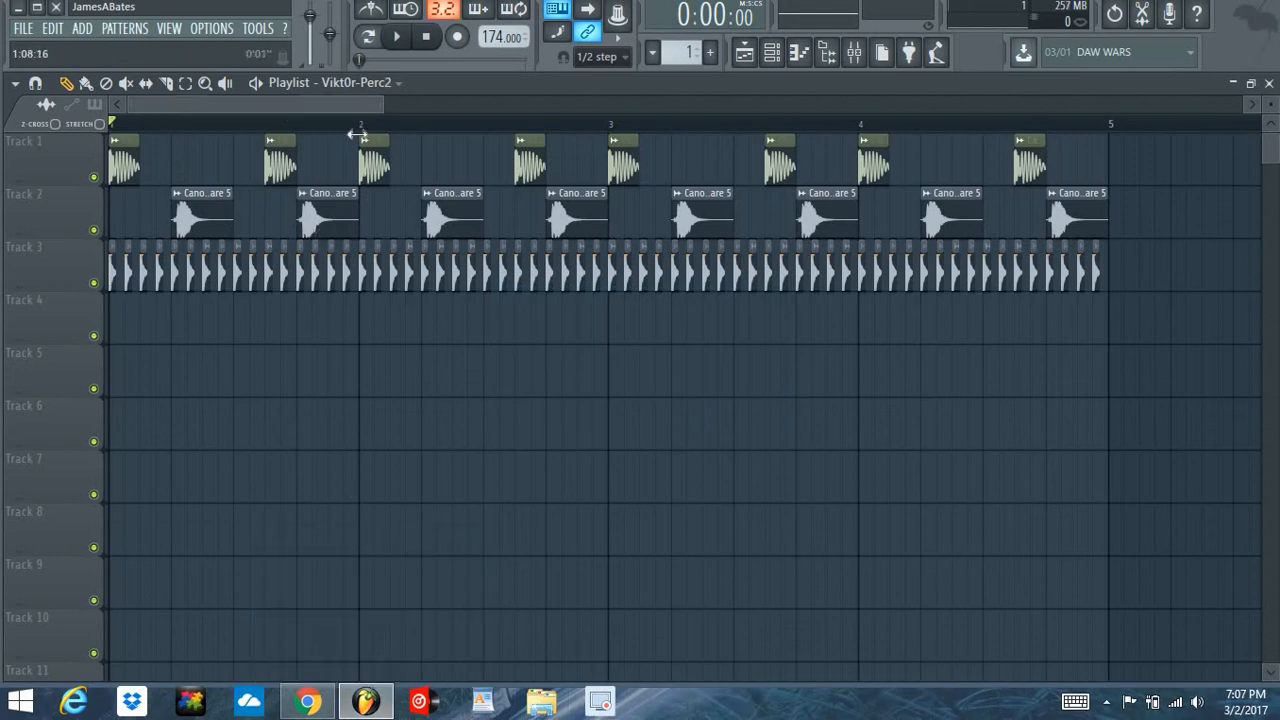
Place a Vikt0r-Perc2 clip on Track 4 half a step after the start of bar 1 and make it unique.
key(space)
click(427, 40)
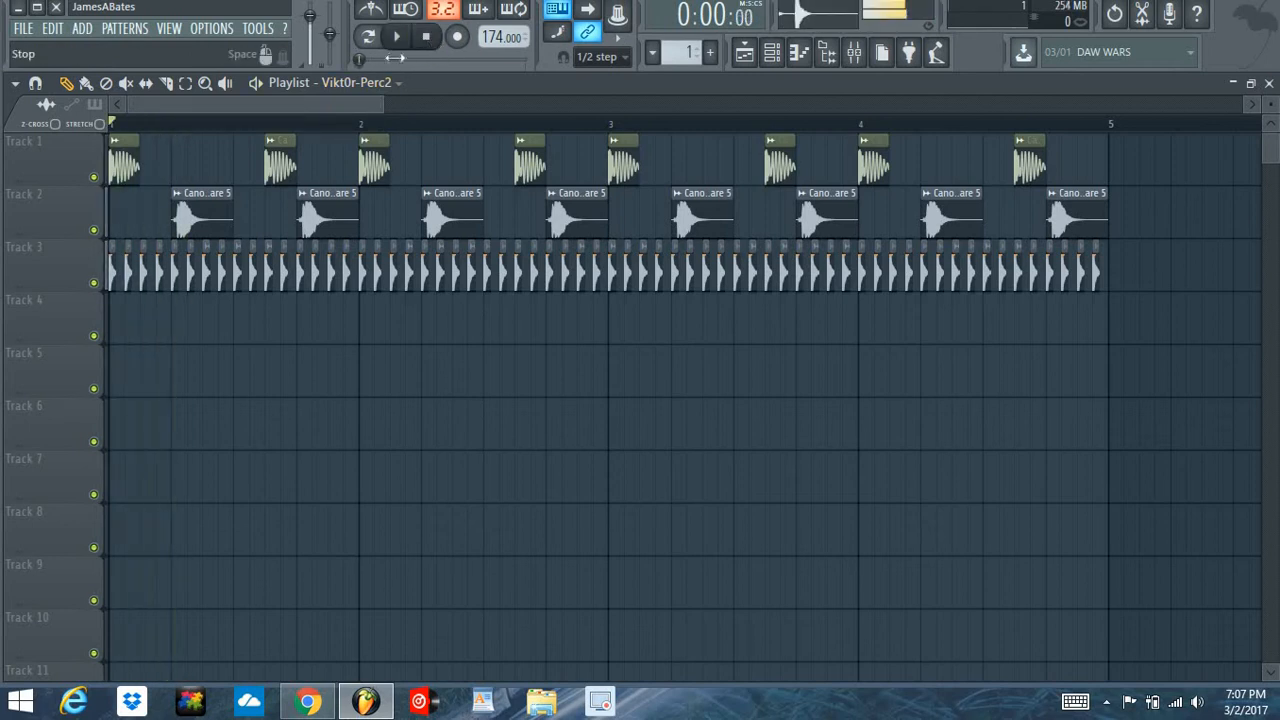
scroll(172, 133, up, 3)
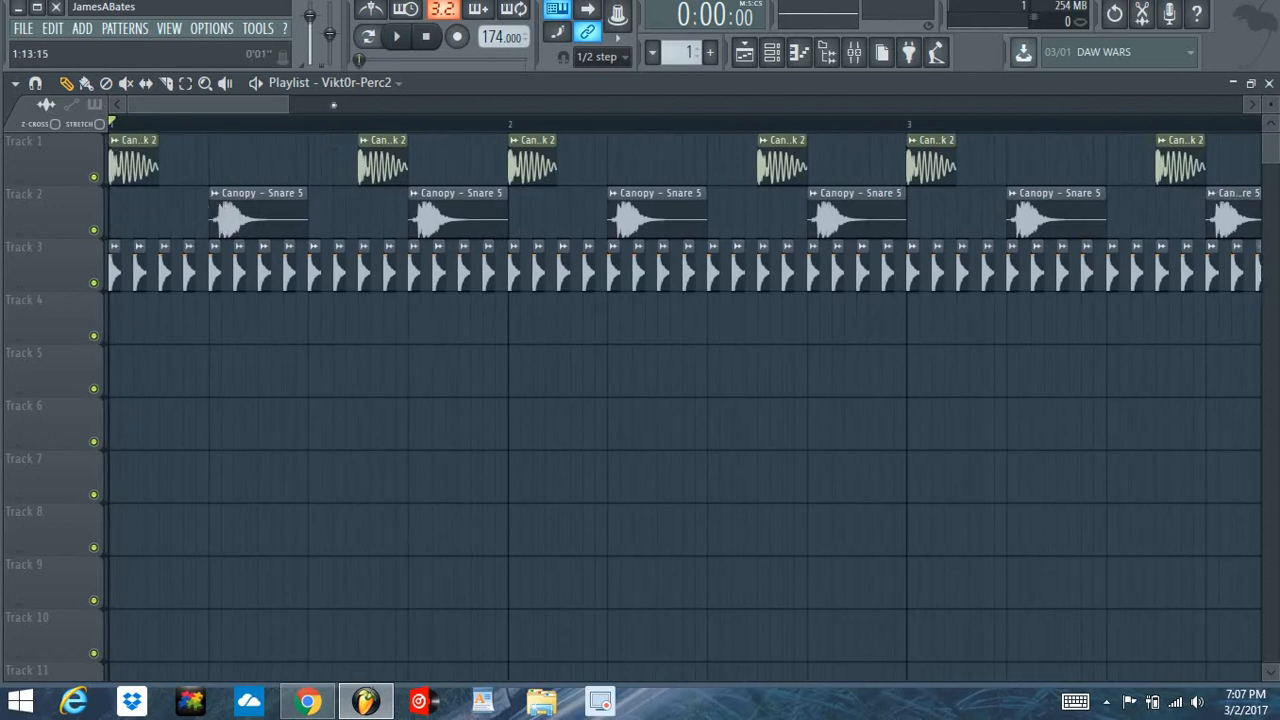
click(122, 323)
click(126, 299)
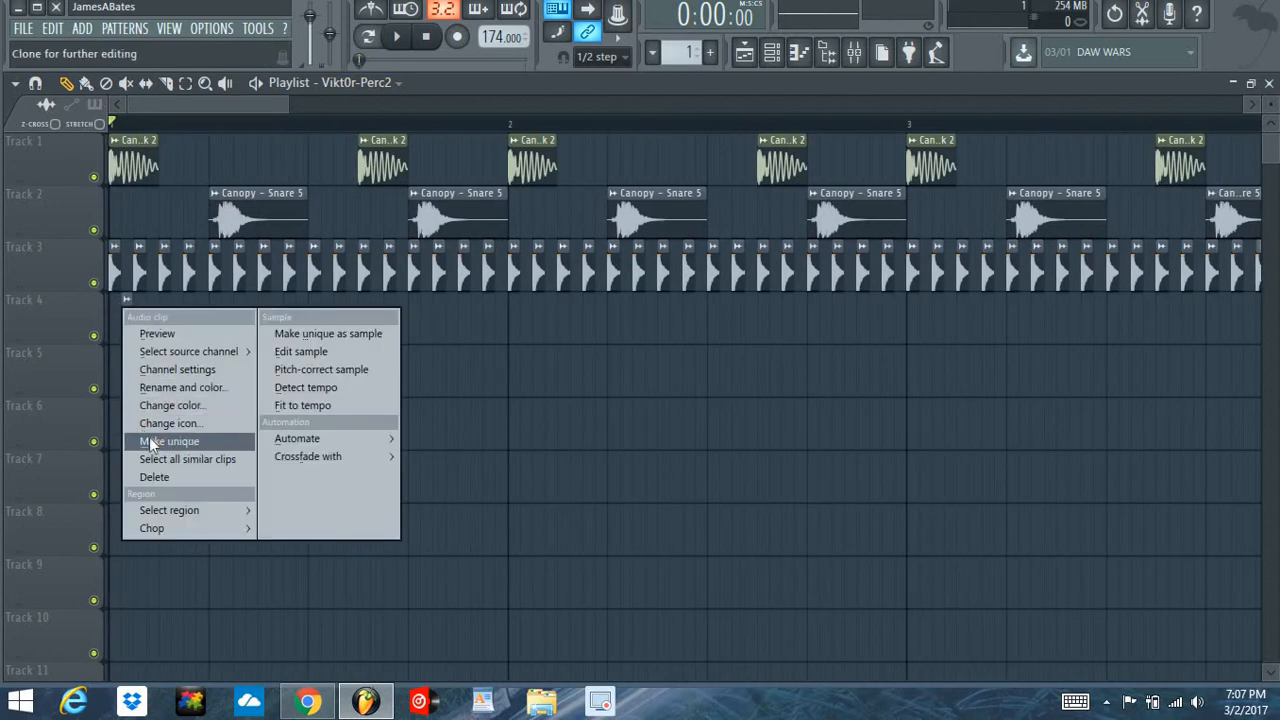
click(143, 443)
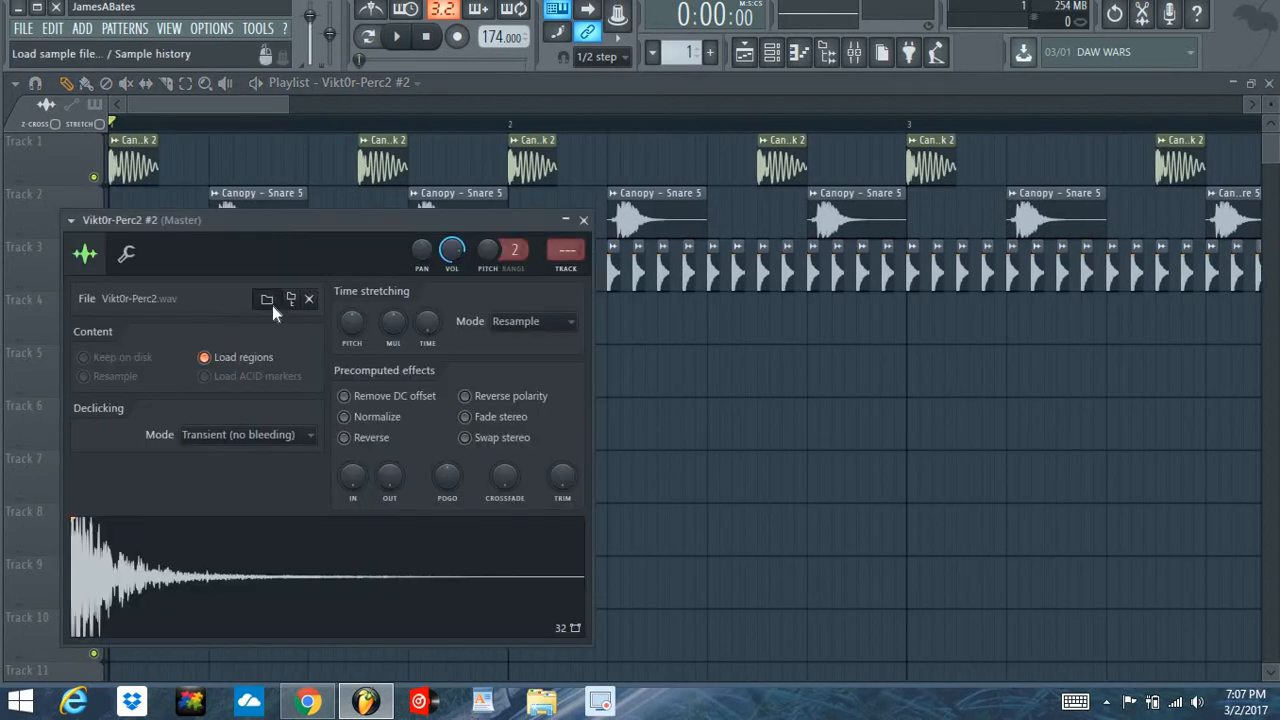
Browse for a replacement sample for the unique clip in the Bass folder of 01_NHF_Samples.
click(267, 298)
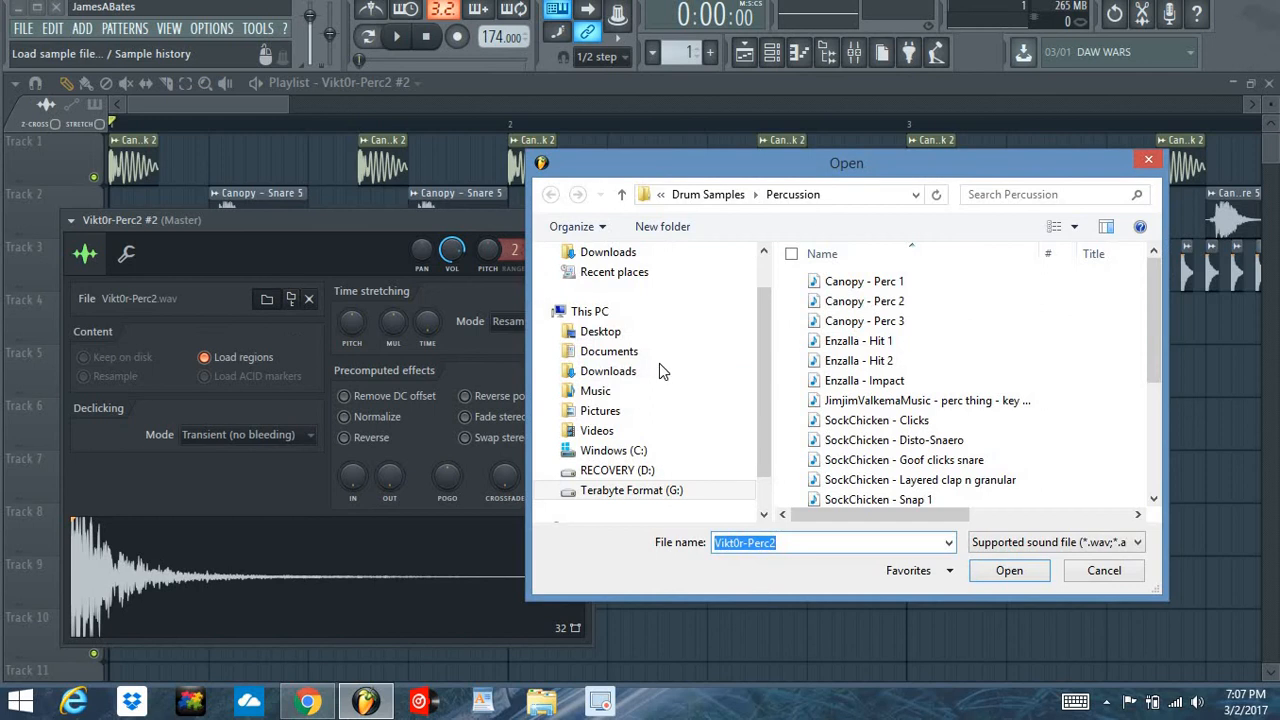
click(704, 195)
click(693, 195)
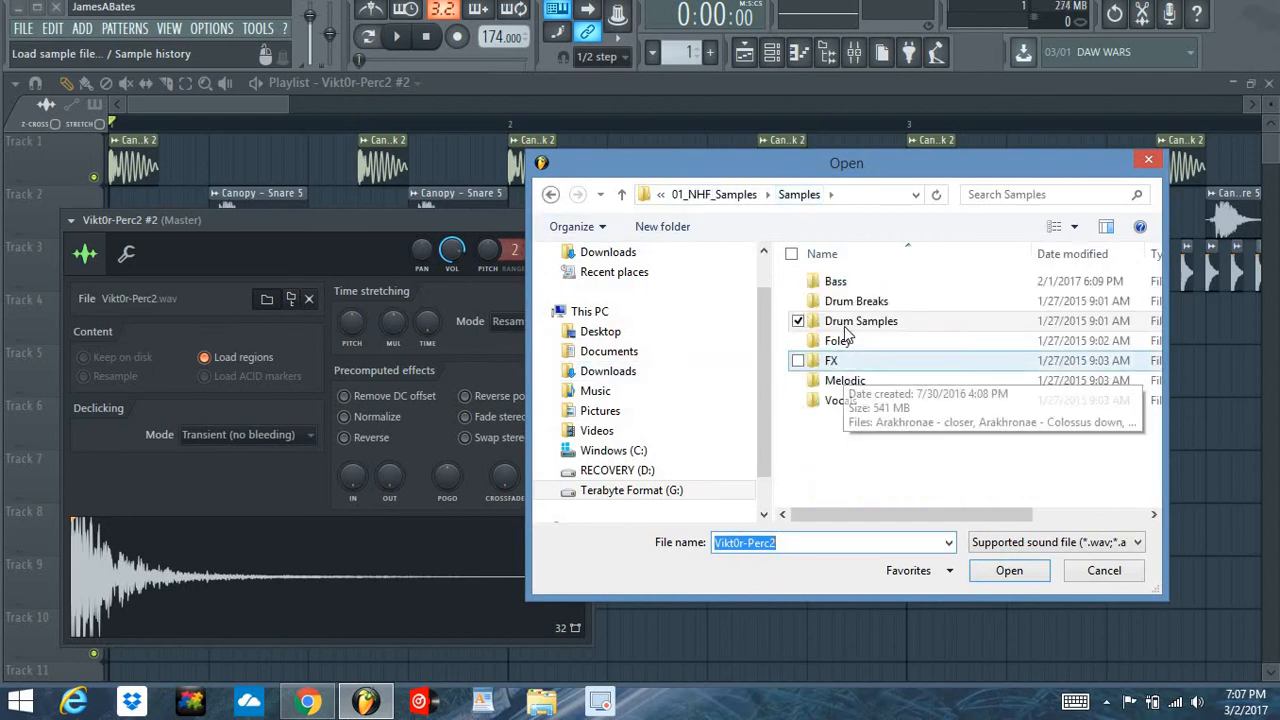
double_click(835, 281)
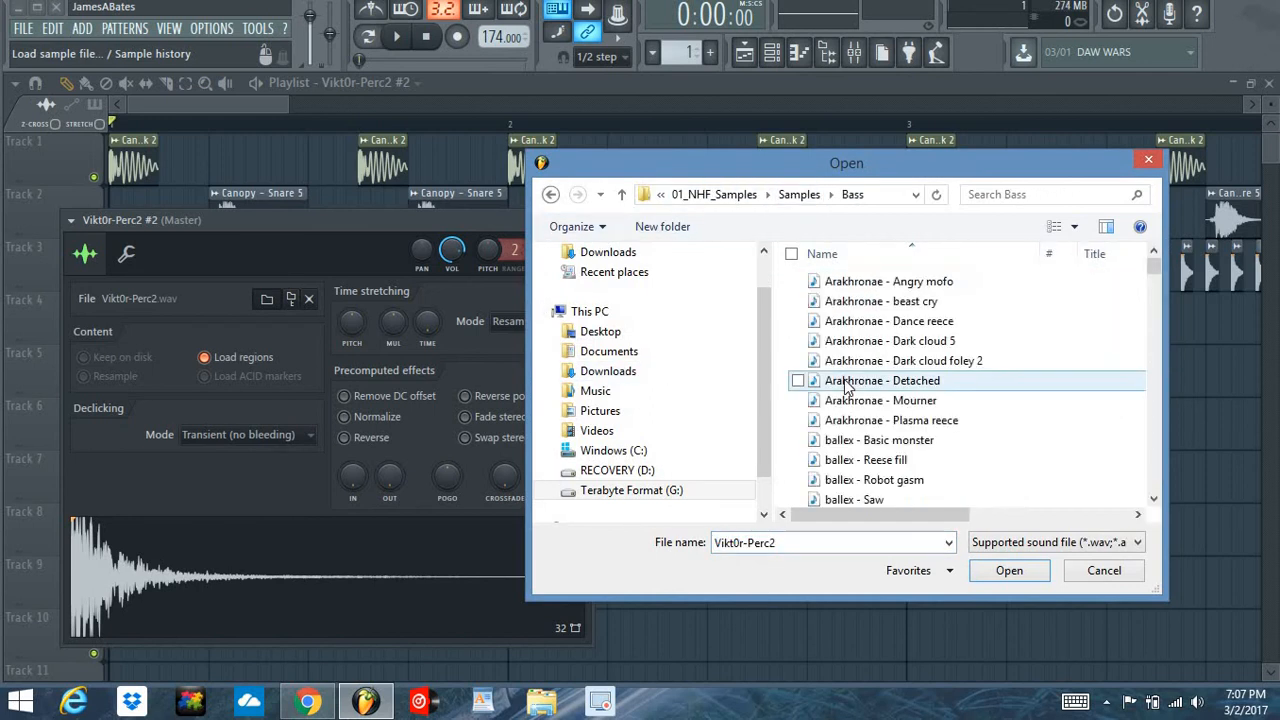
Audition several Bass folder samples and load Envian - All over one shot2 into the unique clip's channel.
click(865, 386)
scroll(933, 400, down, 2)
scroll(933, 399, down, 15)
click(905, 317)
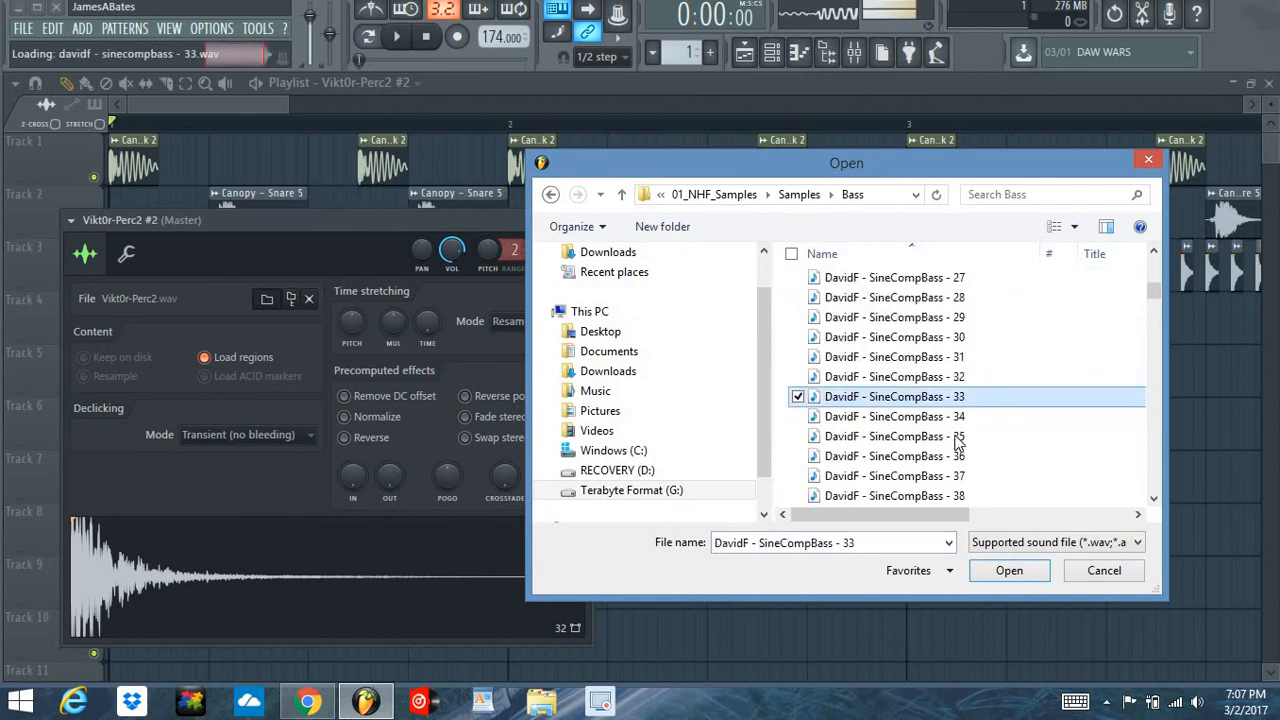
scroll(950, 440, down, 5)
click(952, 417)
scroll(952, 417, down, 6)
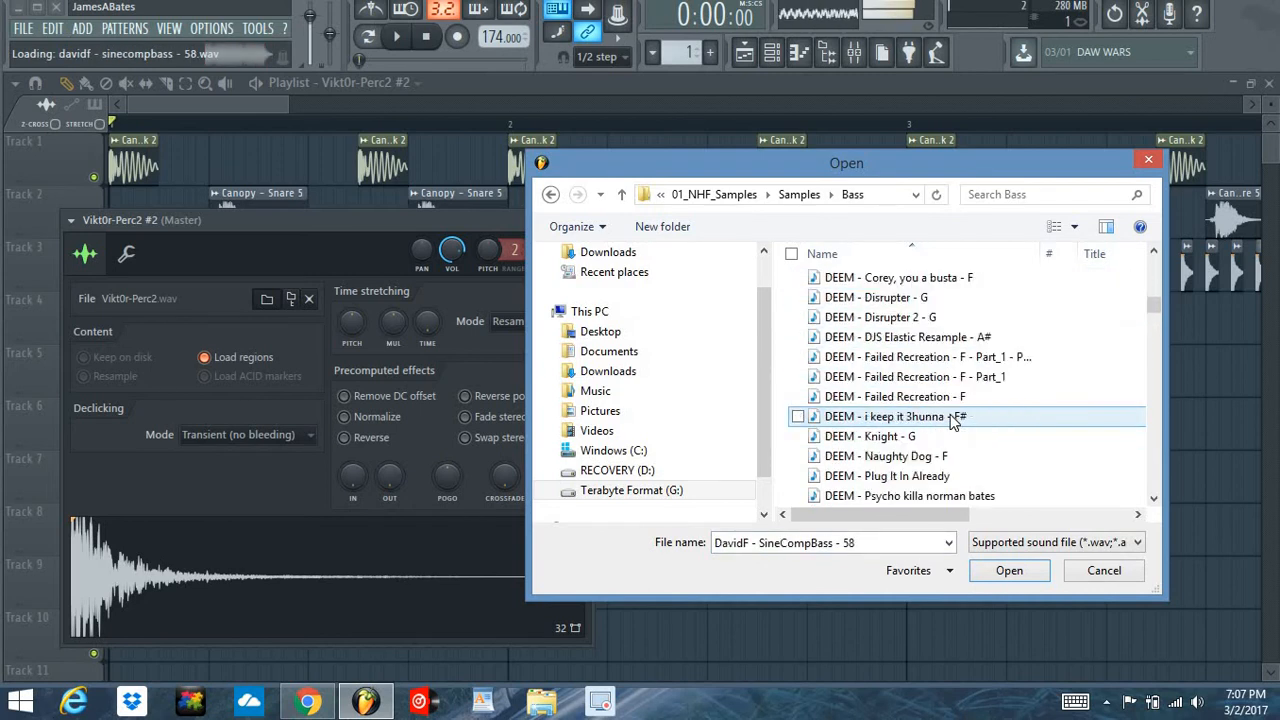
click(955, 397)
click(1005, 571)
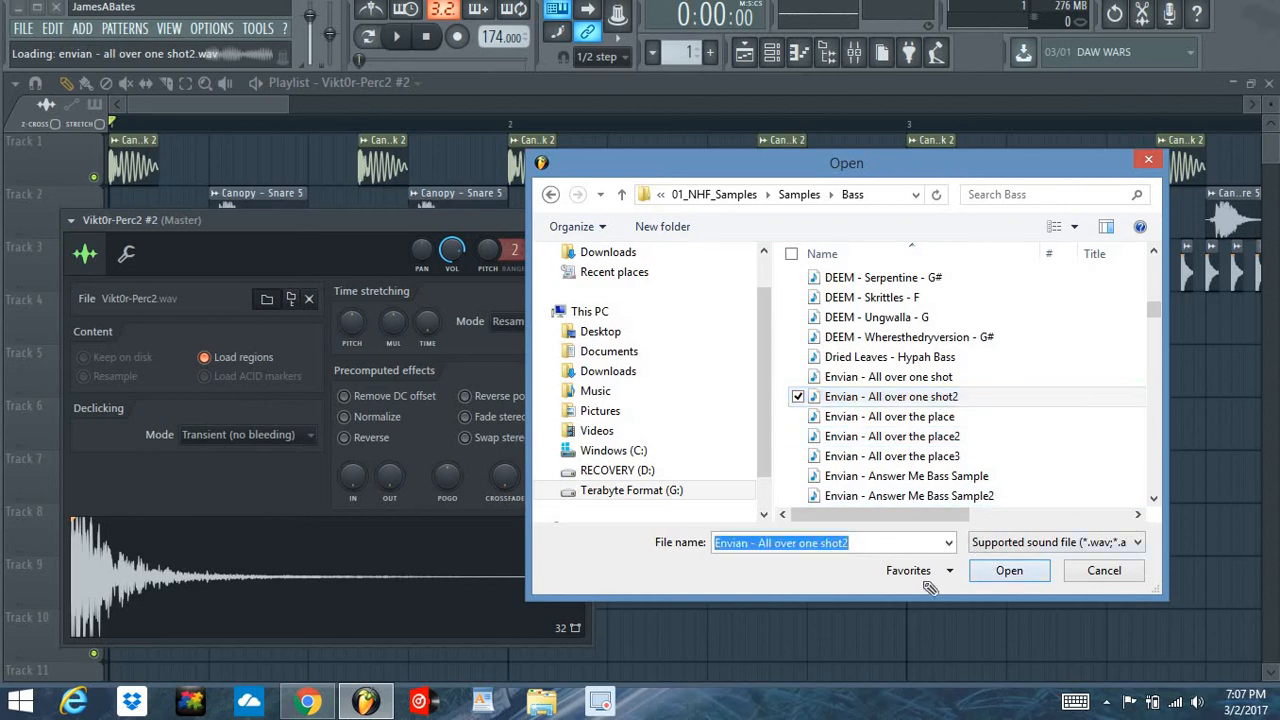
Replace the short Track 4 clip with a full-length Envian clip on Track 5 starting at 1:09:00, checking it by playback.
drag(337, 585, 287, 360)
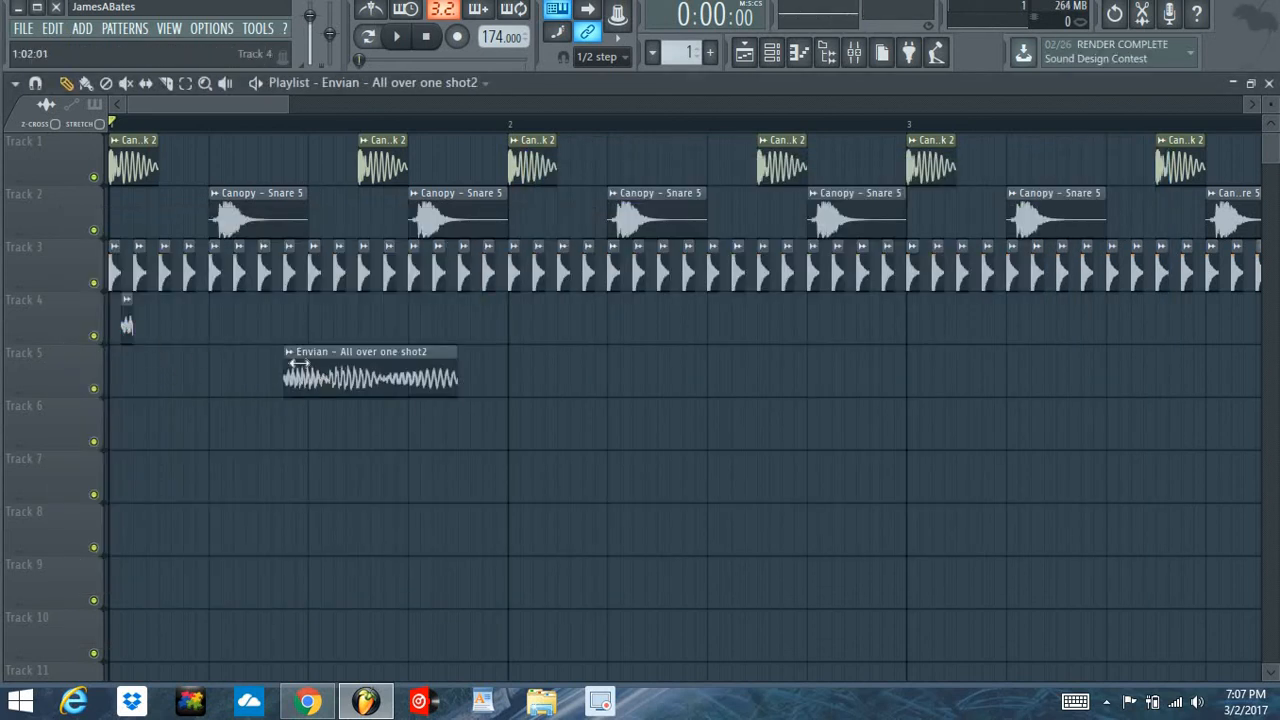
right_click(127, 322)
click(398, 37)
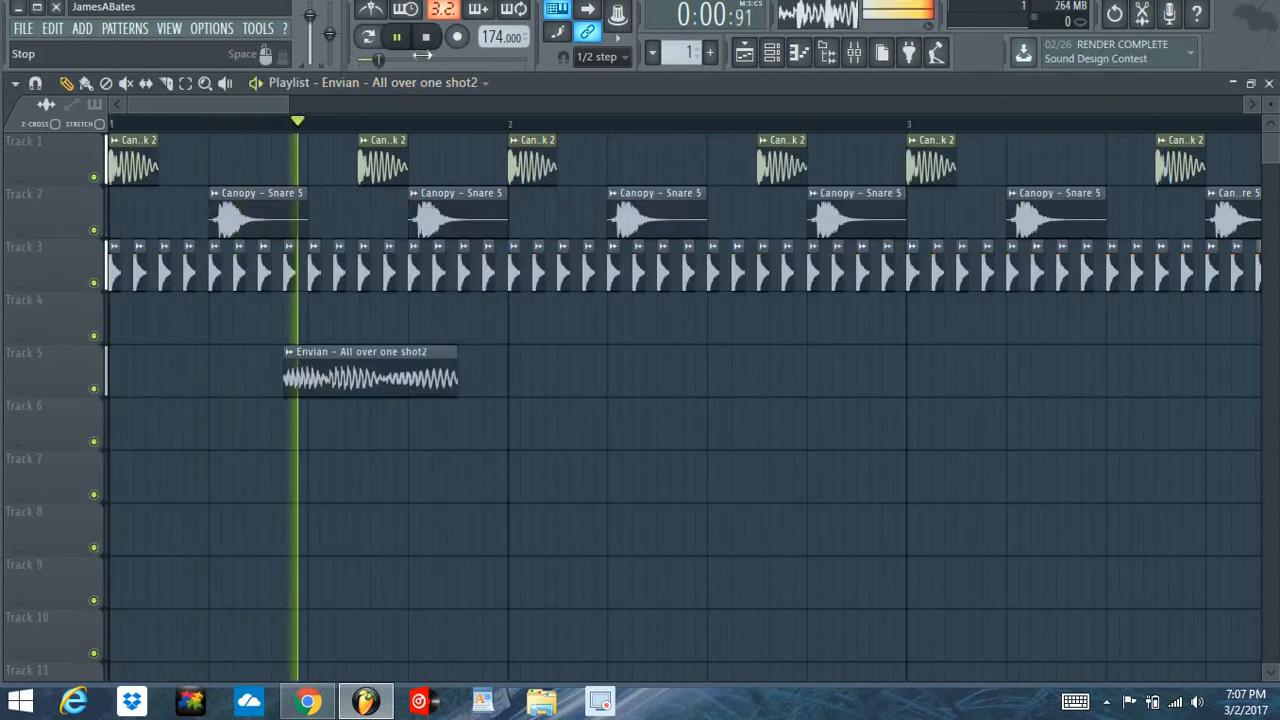
key(space)
drag(380, 380, 405, 380)
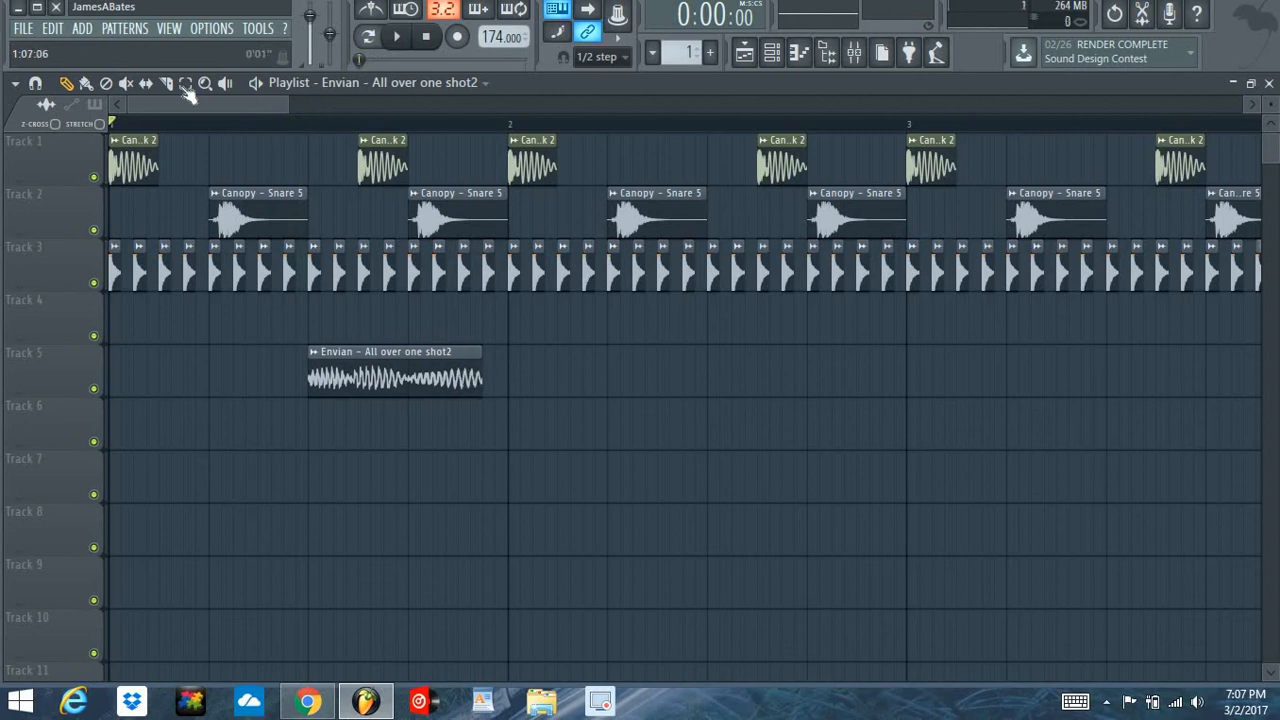
Slice the Envian clip at 1:13:00, delete its tail and move the remaining part up to Track 4.
drag(420, 450, 410, 345)
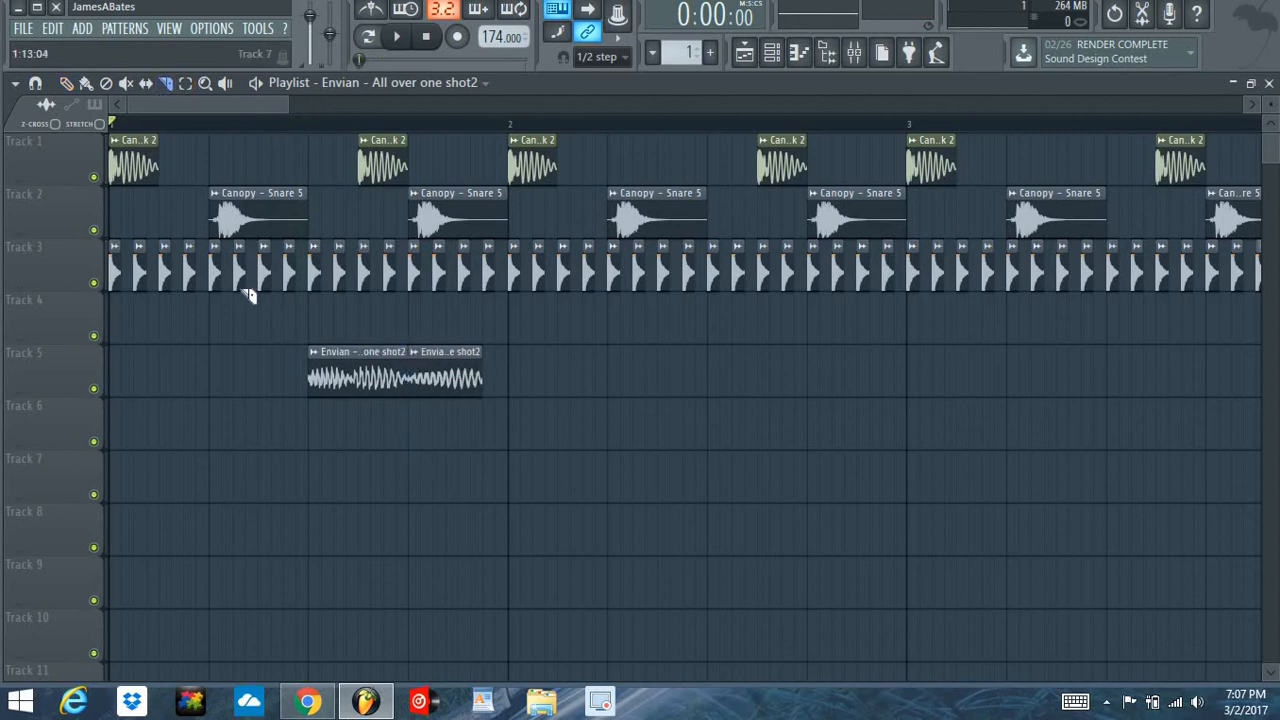
right_click(432, 352)
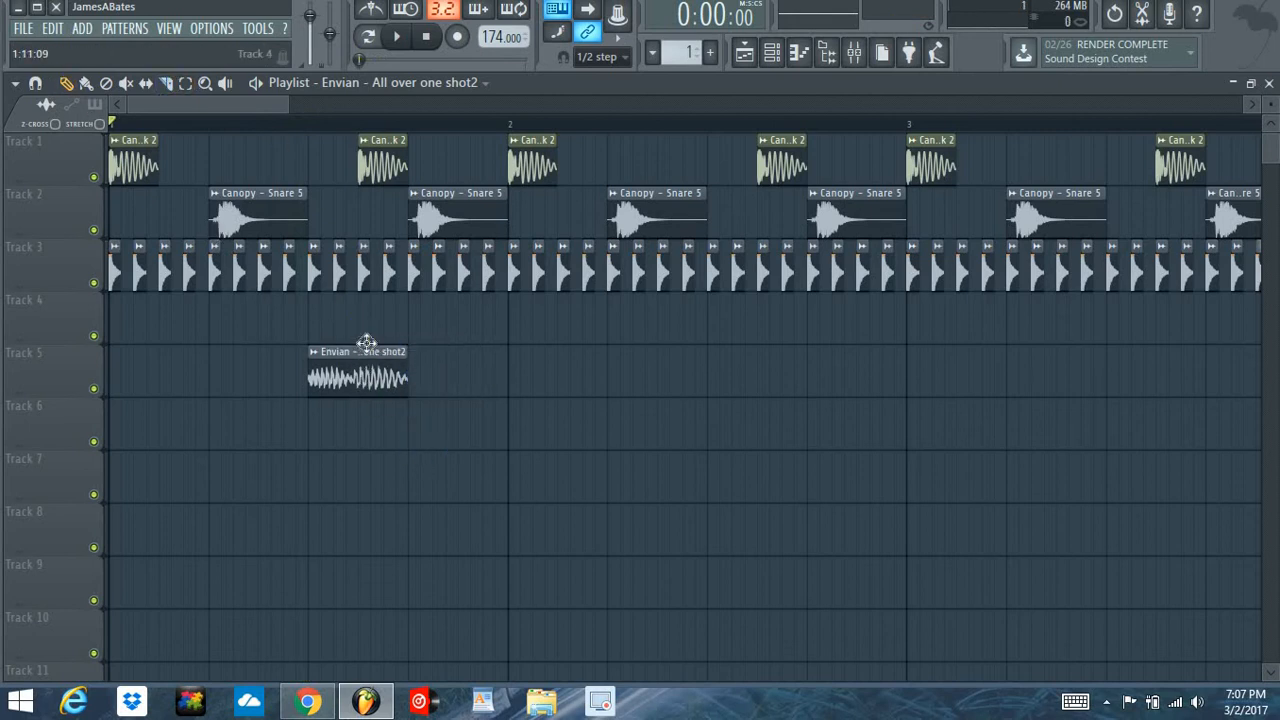
drag(363, 304, 366, 311)
Place a second trimmed Envian clip on Track 4 at 2:01:00 and play the loop.
click(510, 323)
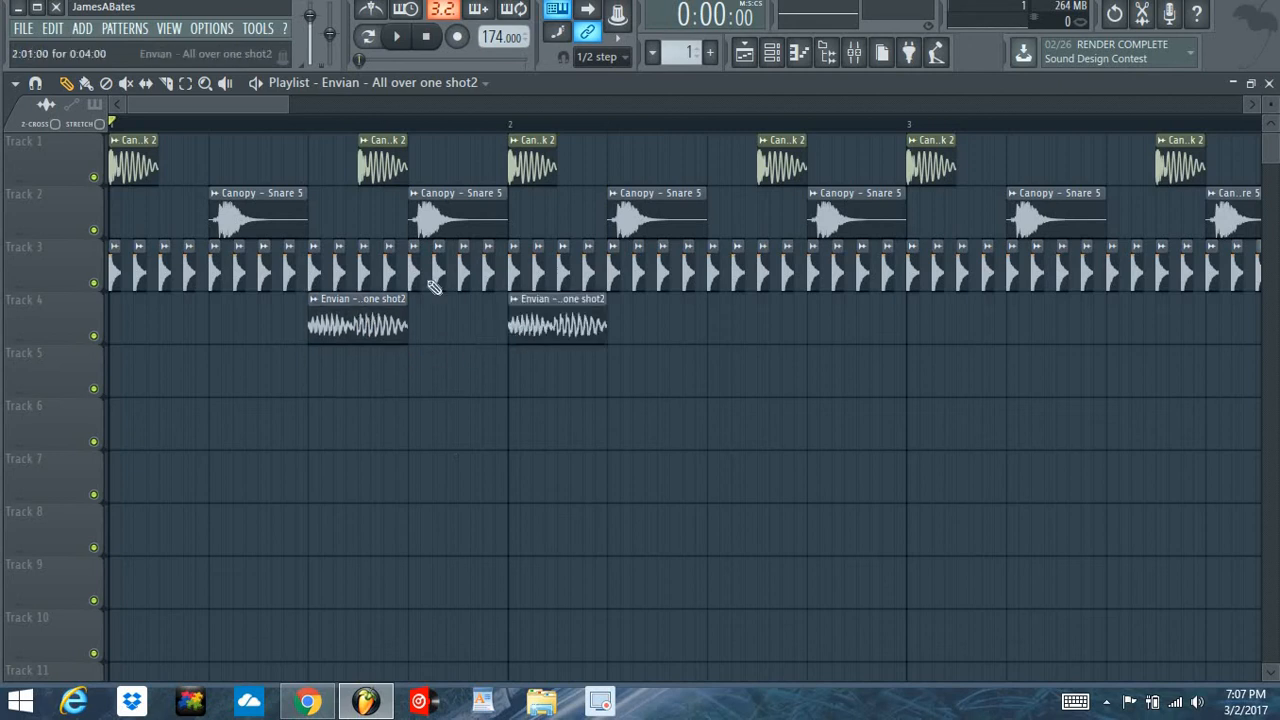
click(396, 37)
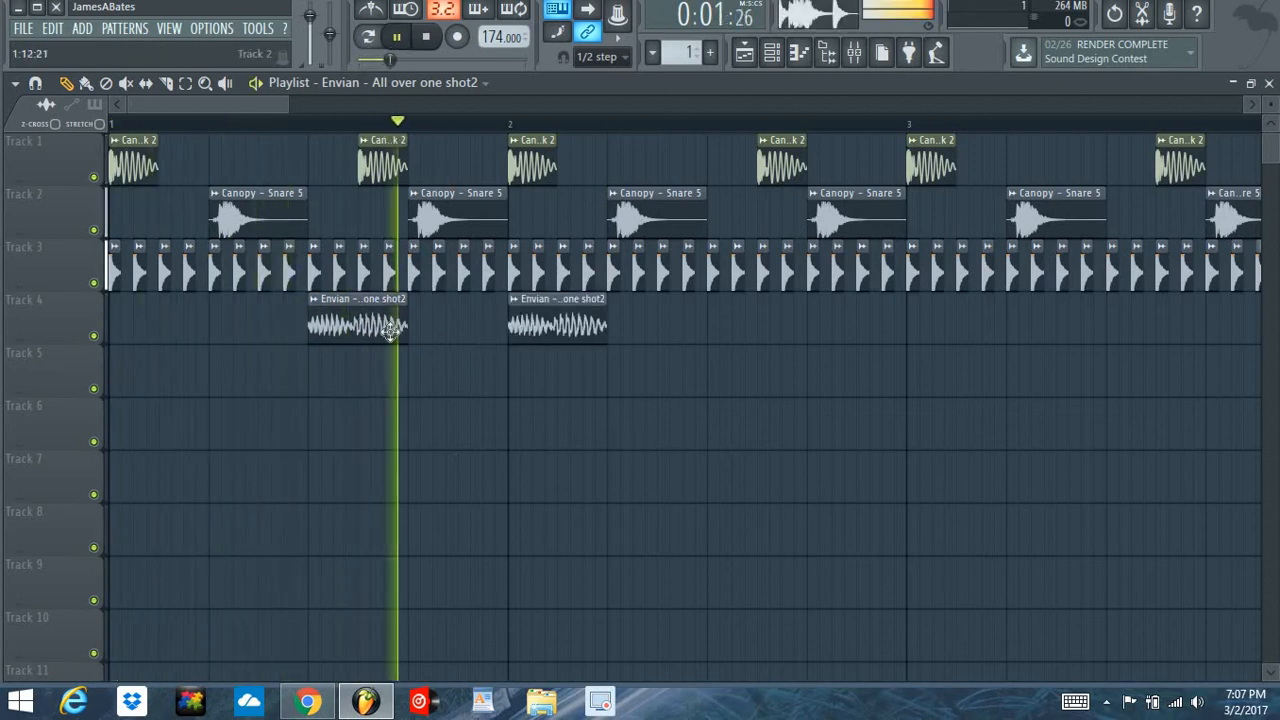
key(space)
Move the first Envian clip on Track 4 to 1:07:00 and check its timing by playing the loop.
mouse_move(354, 325)
mouse_down()
mouse_move(280, 340)
mouse_move(352, 300)
mouse_up()
click(396, 37)
key(space)
click(396, 37)
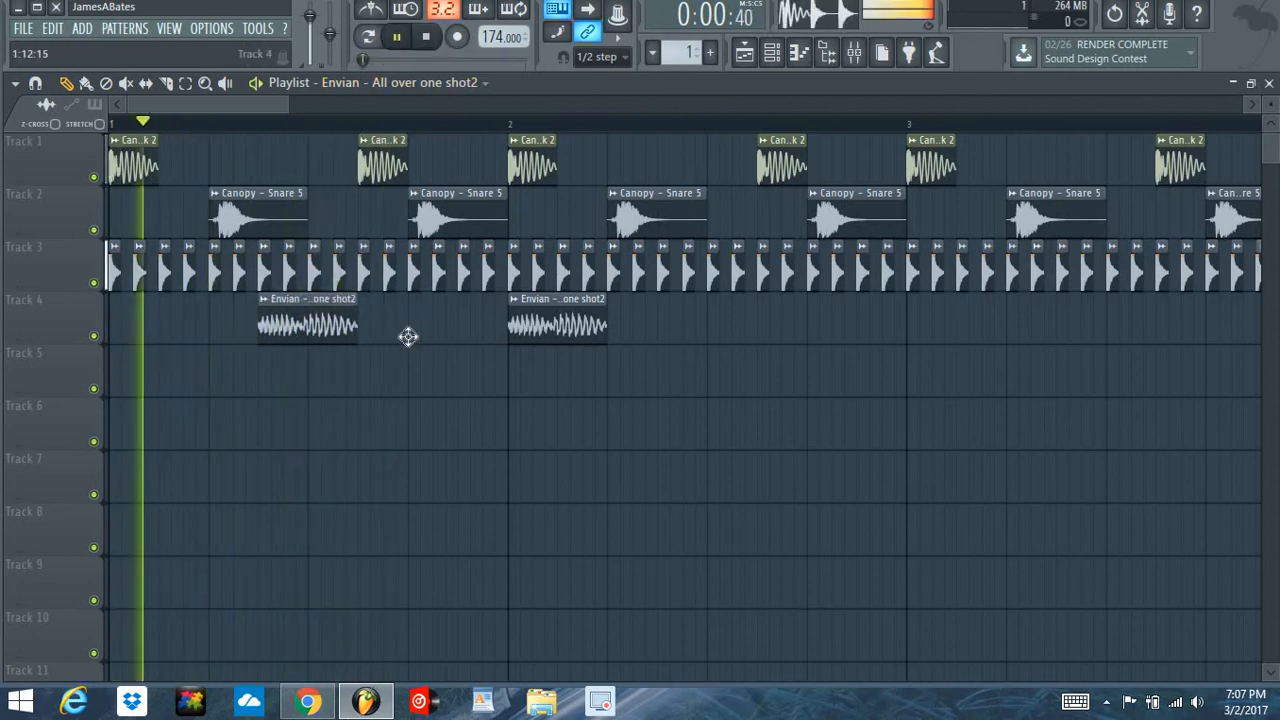
Replace the Envian clip at 2:01:00 with one at 1:13:00 and copy both Track 4 clips to the same positions in bar 2.
click(410, 332)
right_click(522, 327)
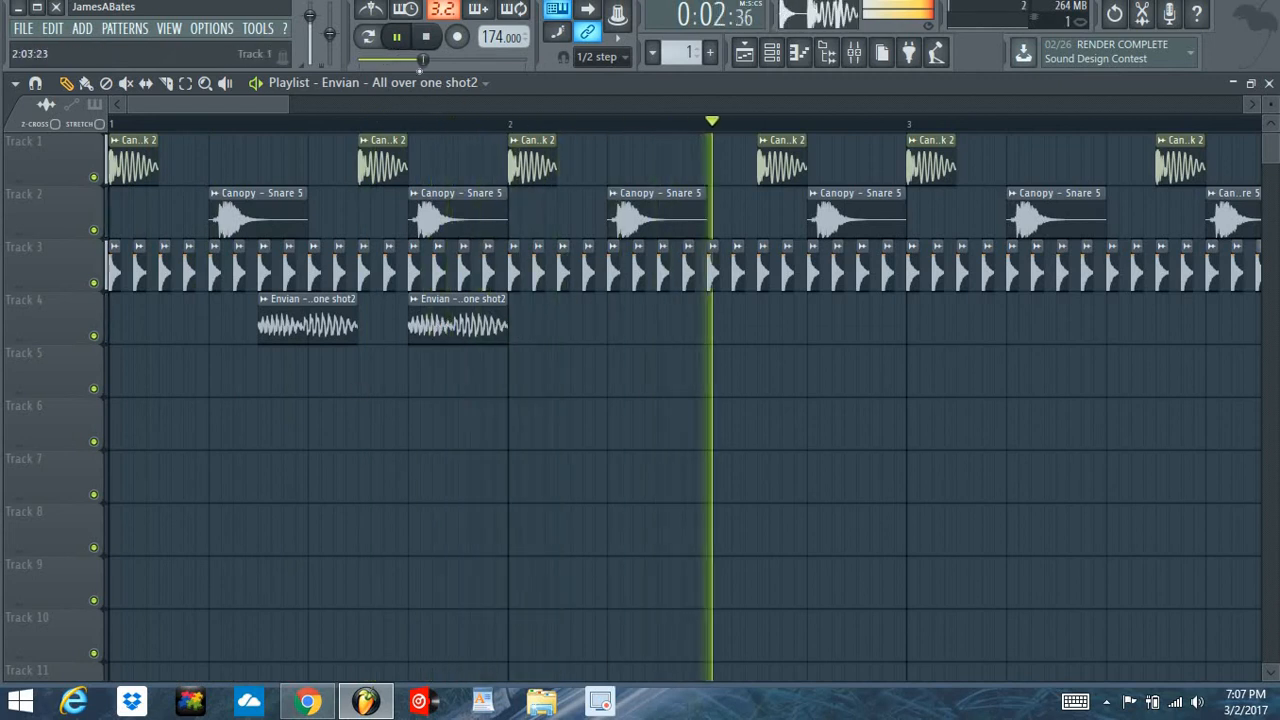
key(space)
drag(538, 333, 300, 335)
drag(306, 333, 692, 288)
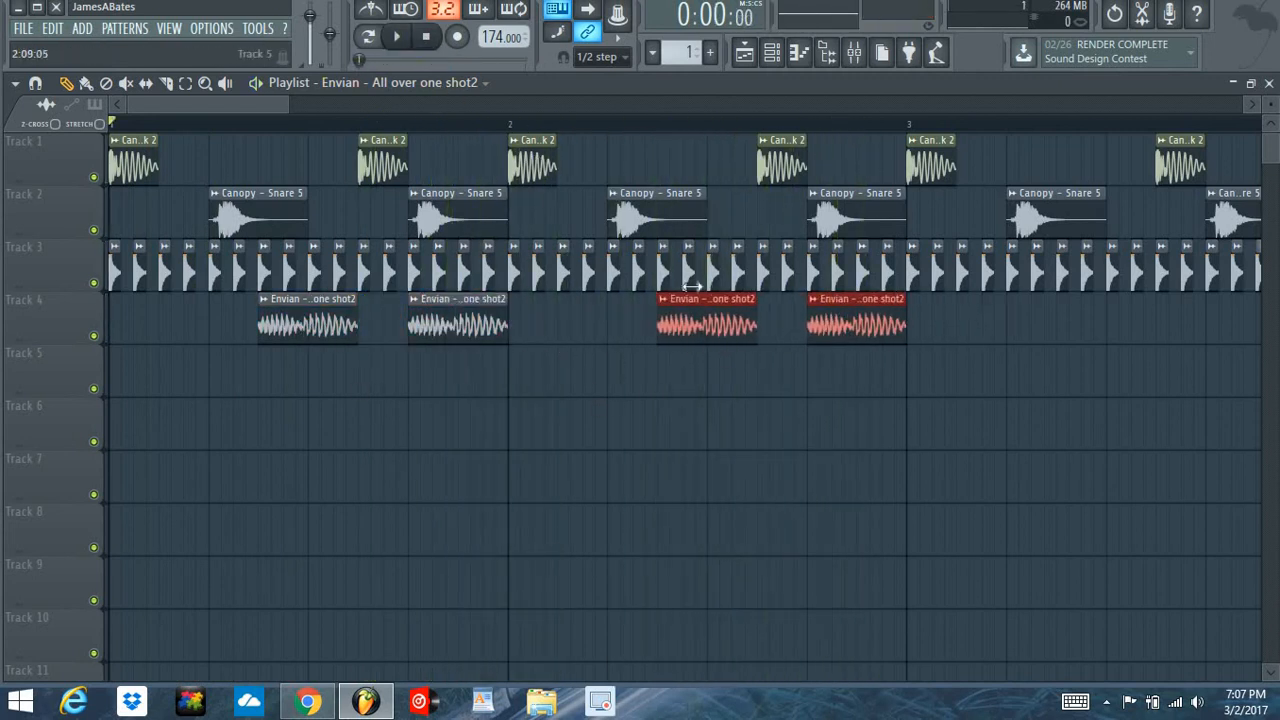
Play the loop, then move the second Envian clip in bars 1 and 2 on Track 4 to 1:15:00 and 2:15:00.
click(400, 42)
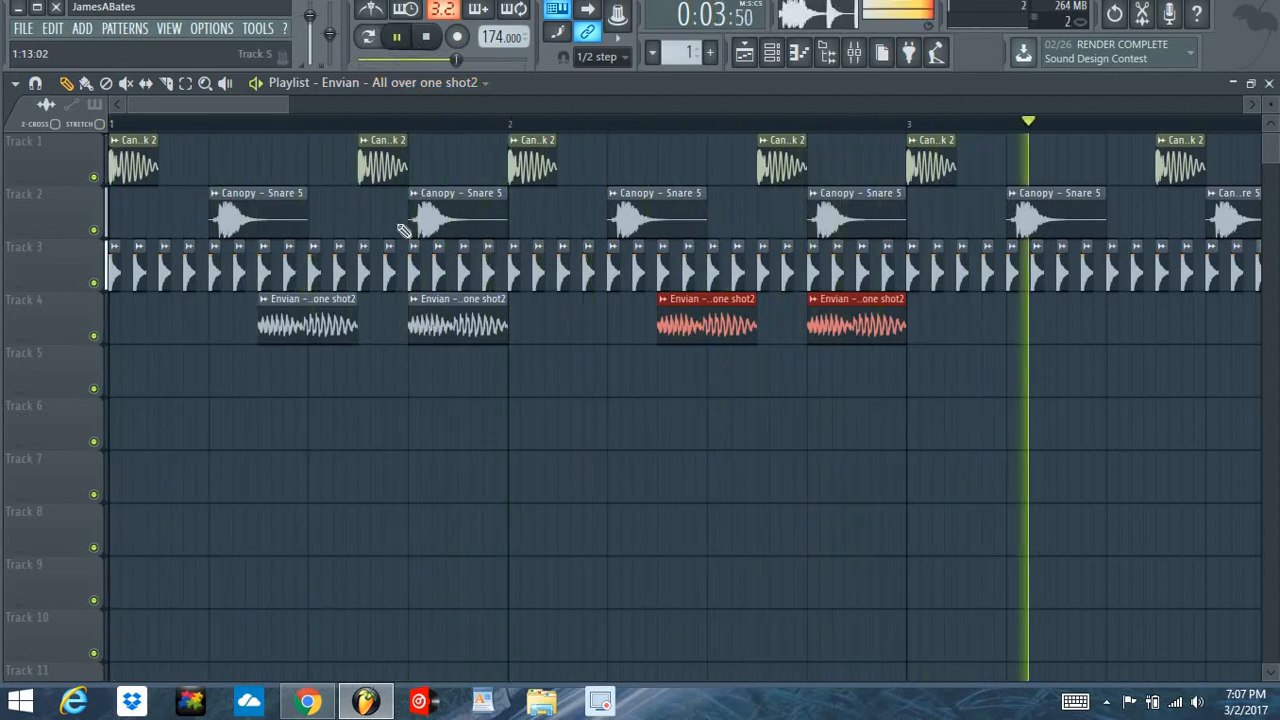
click(427, 36)
drag(427, 330, 477, 333)
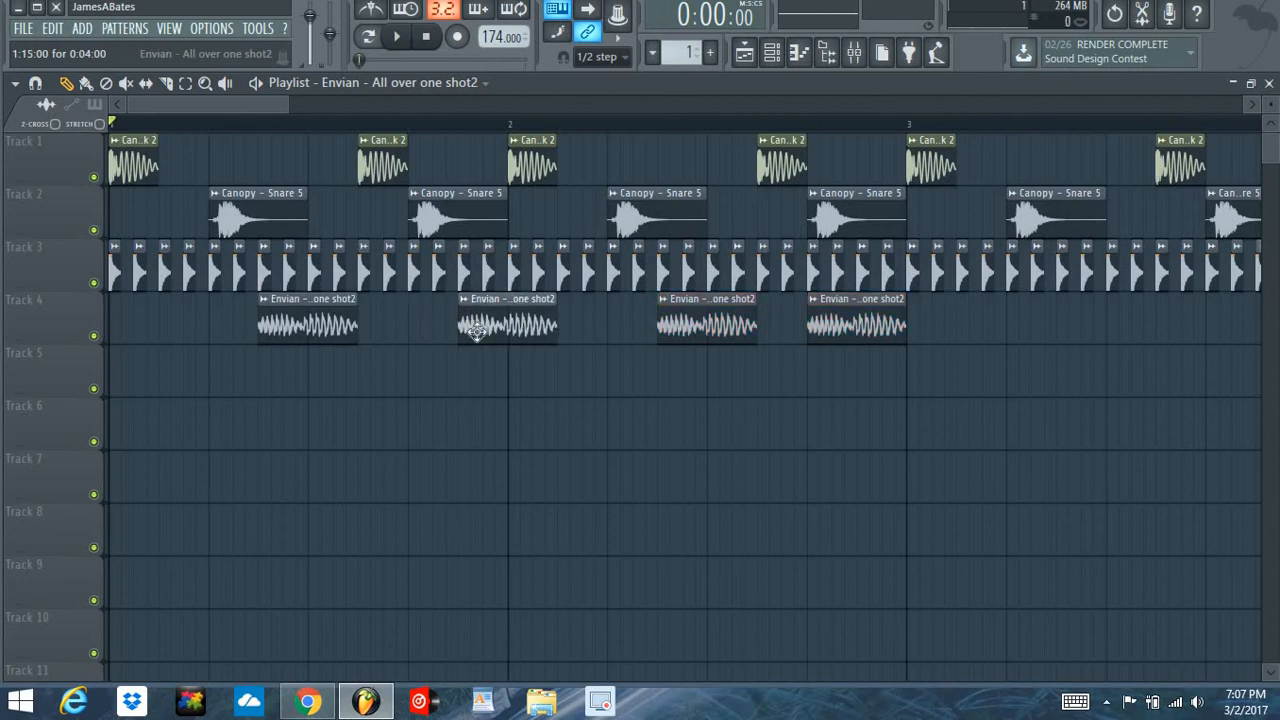
drag(840, 320, 889, 322)
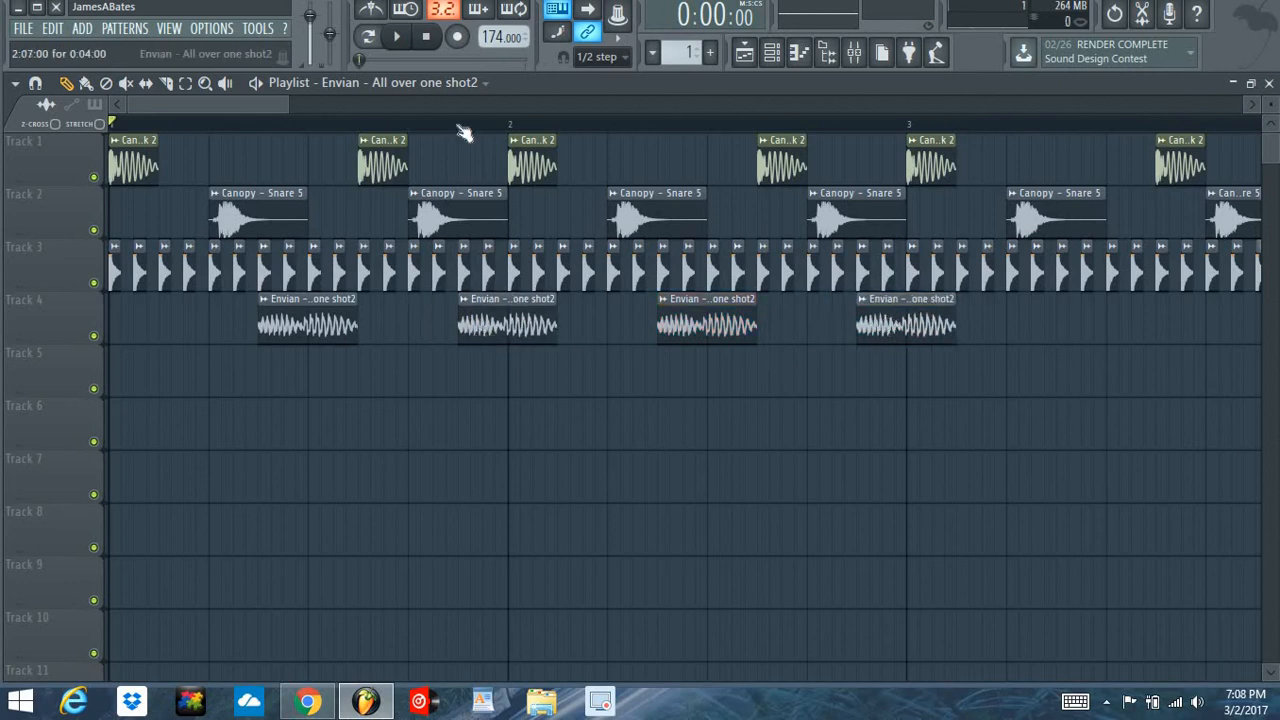
Shorten the Envian clips at 1:15:00 and 2:15:00 to two steps and copy the two-bar Envian pattern to bars 3 and 4.
scroll(463, 139, down, 2)
scroll(463, 139, down, 1)
drag(392, 337, 369, 347)
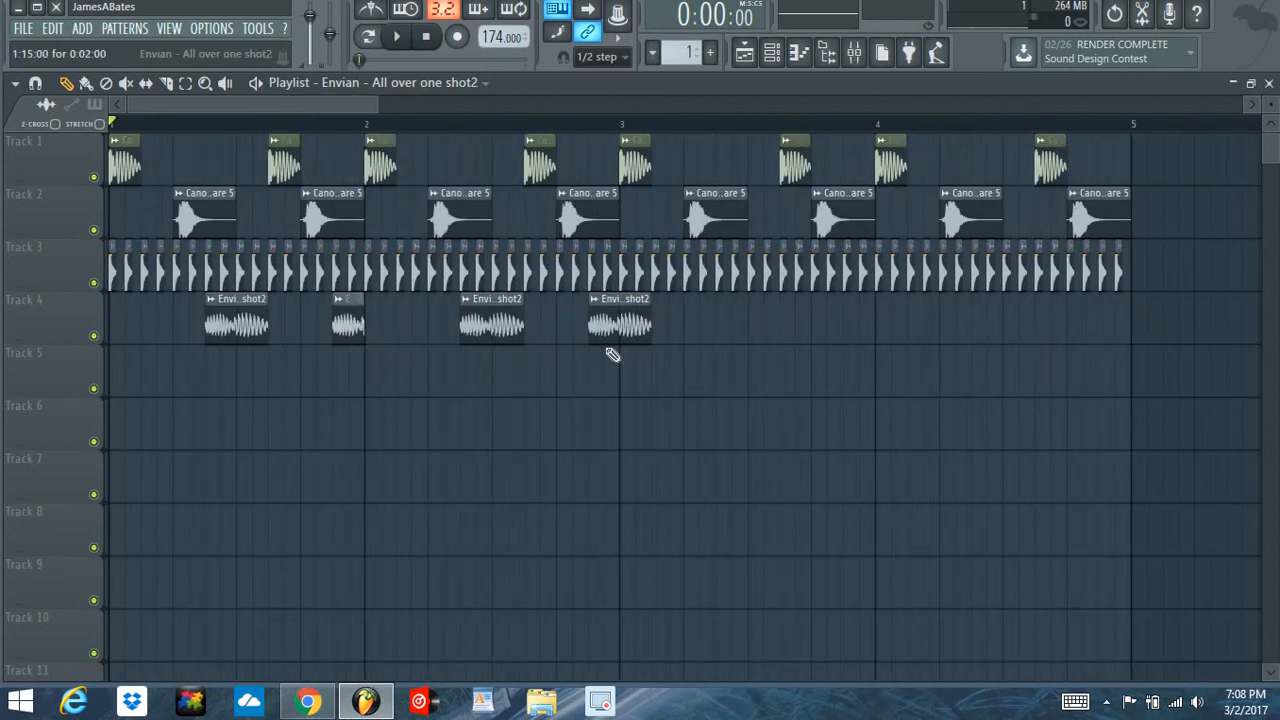
drag(648, 338, 751, 340)
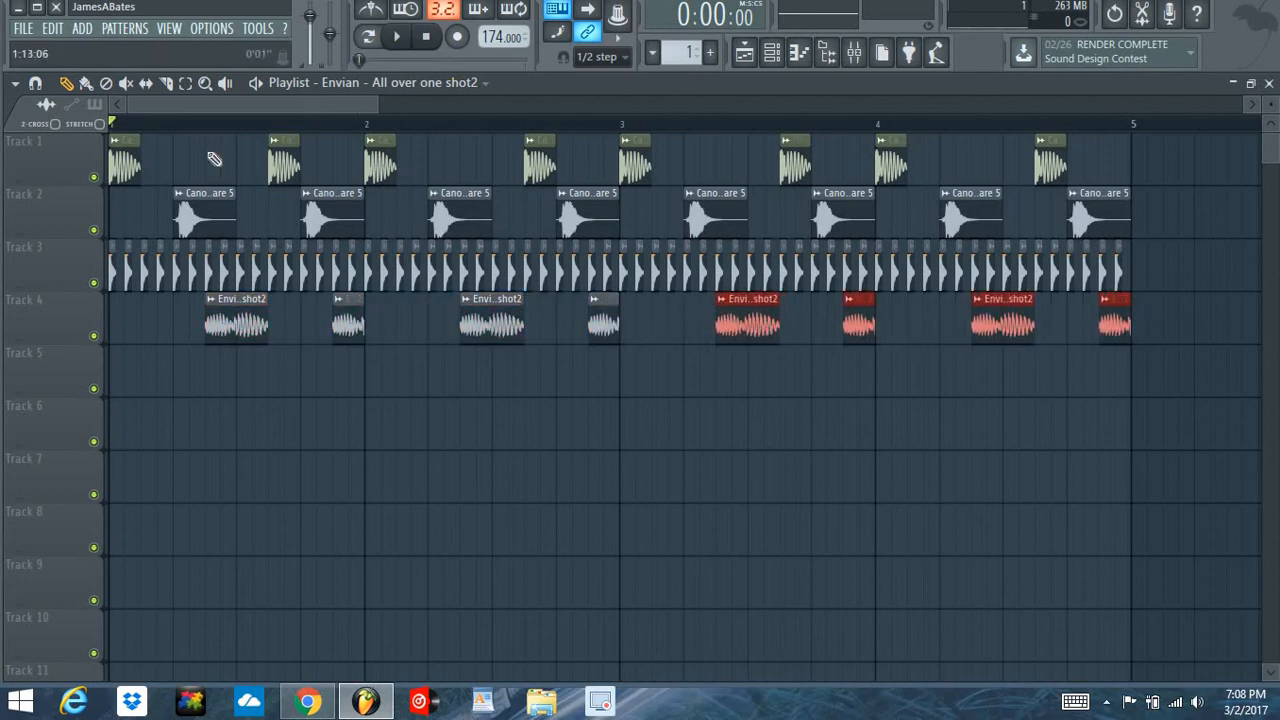
Place an Envian clip on Track 5 at 1:11:00, make it unique and open its channel settings.
click(266, 360)
click(275, 364)
click(274, 354)
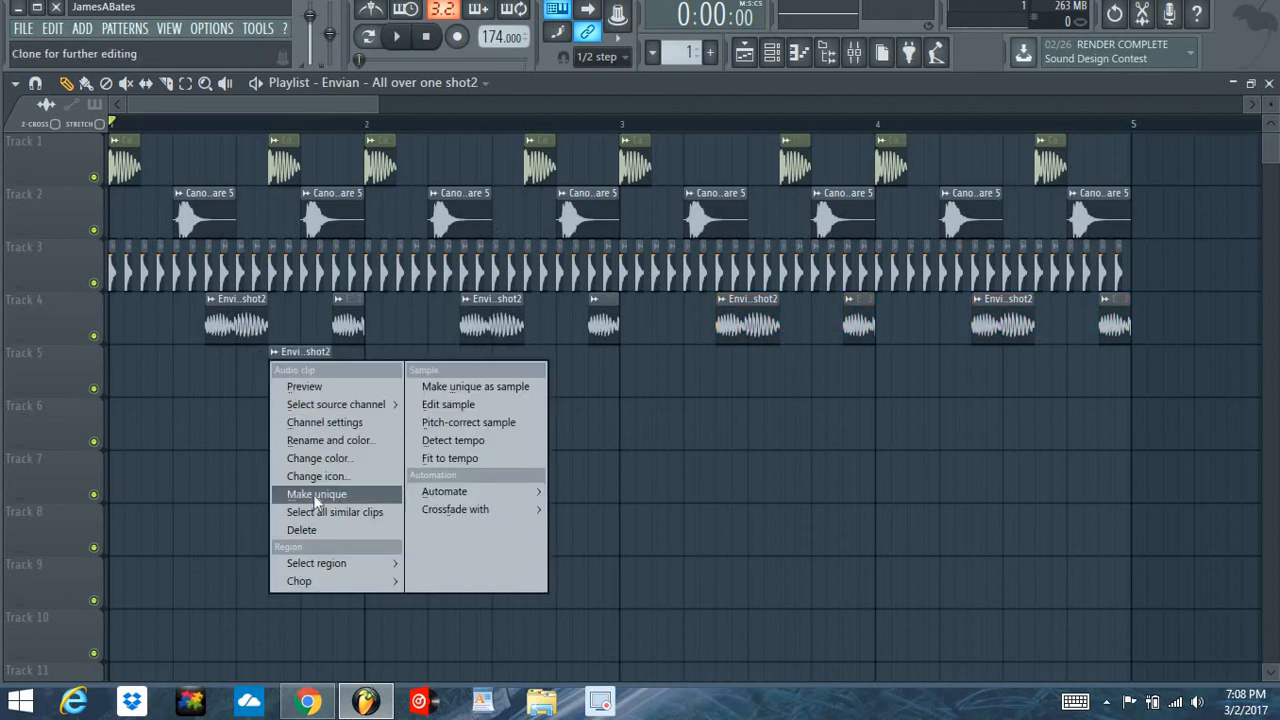
click(310, 492)
double_click(306, 372)
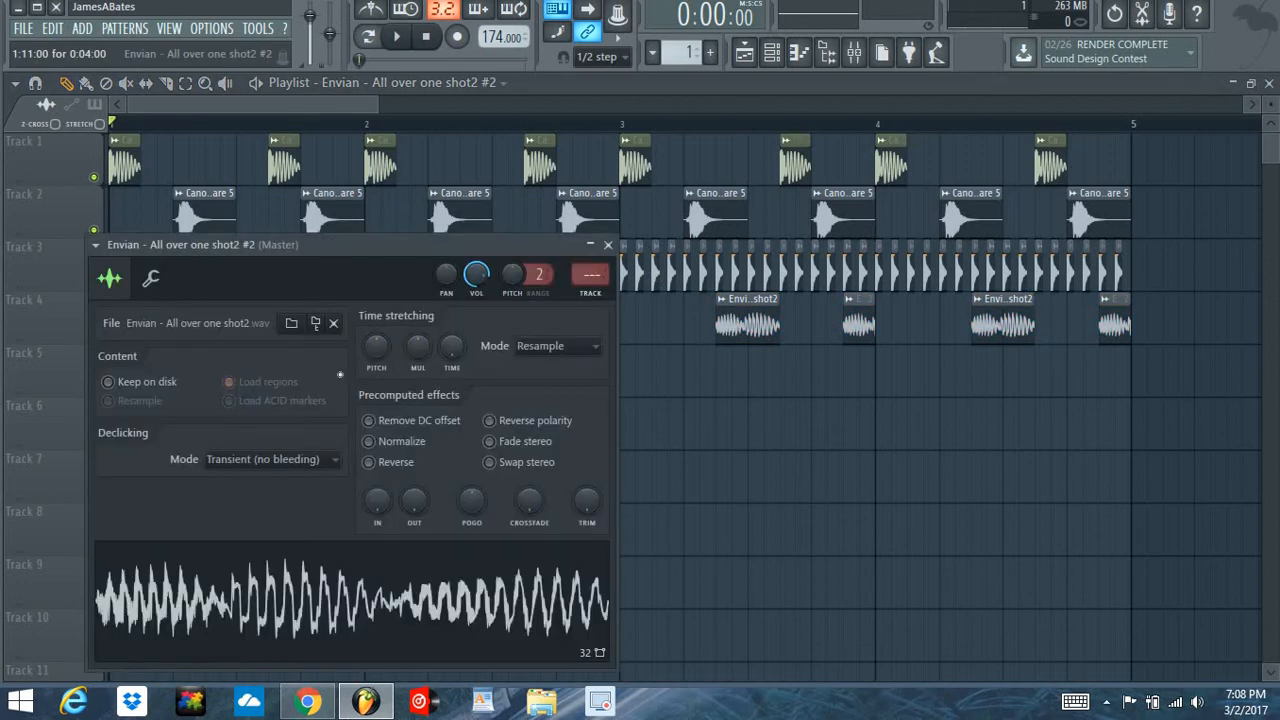
Audition samples in the Bass folder and load Think Twice - Overcooked - G# into the unique channel.
click(292, 322)
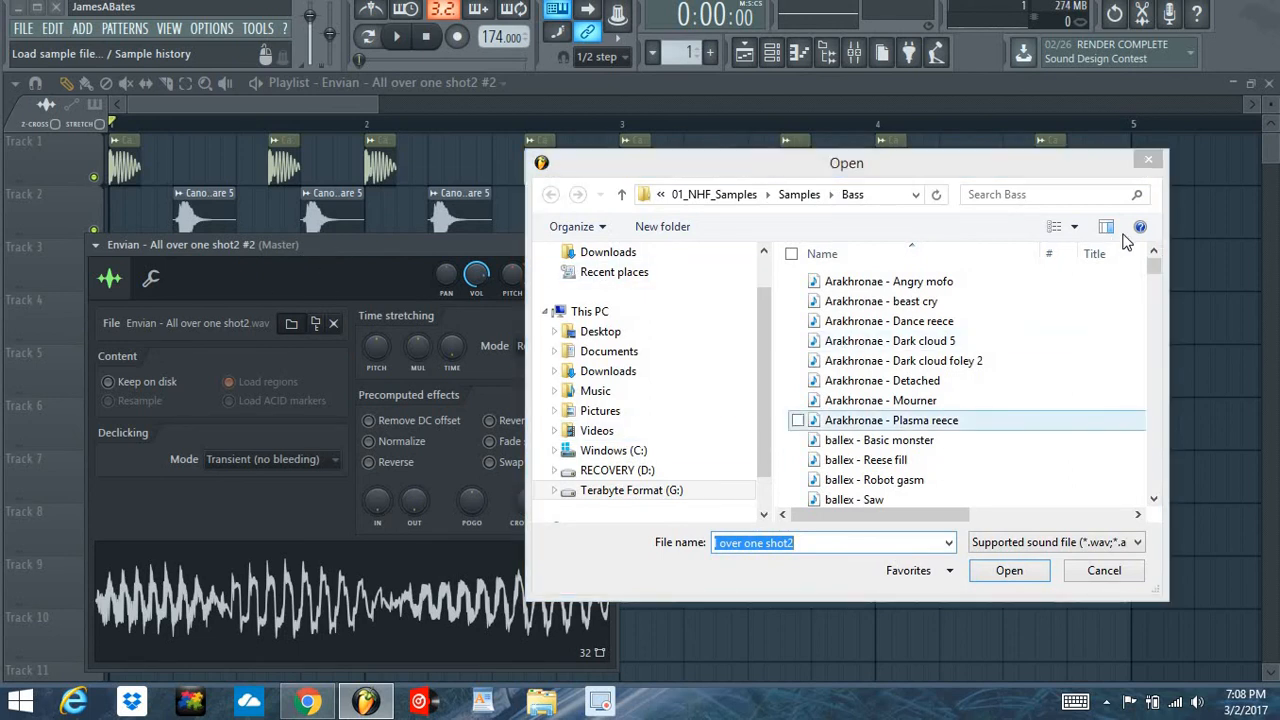
click(910, 402)
scroll(910, 414, down, 5)
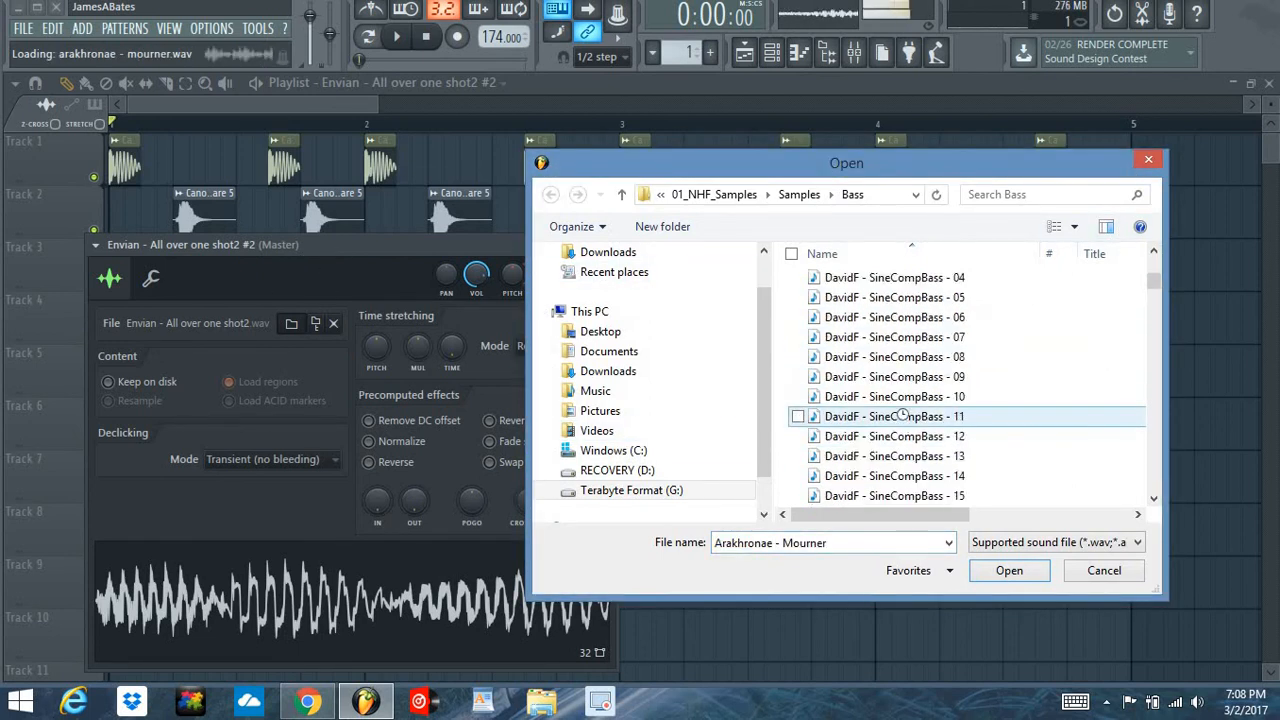
click(910, 416)
scroll(910, 416, down, 13)
scroll(910, 418, down, 12)
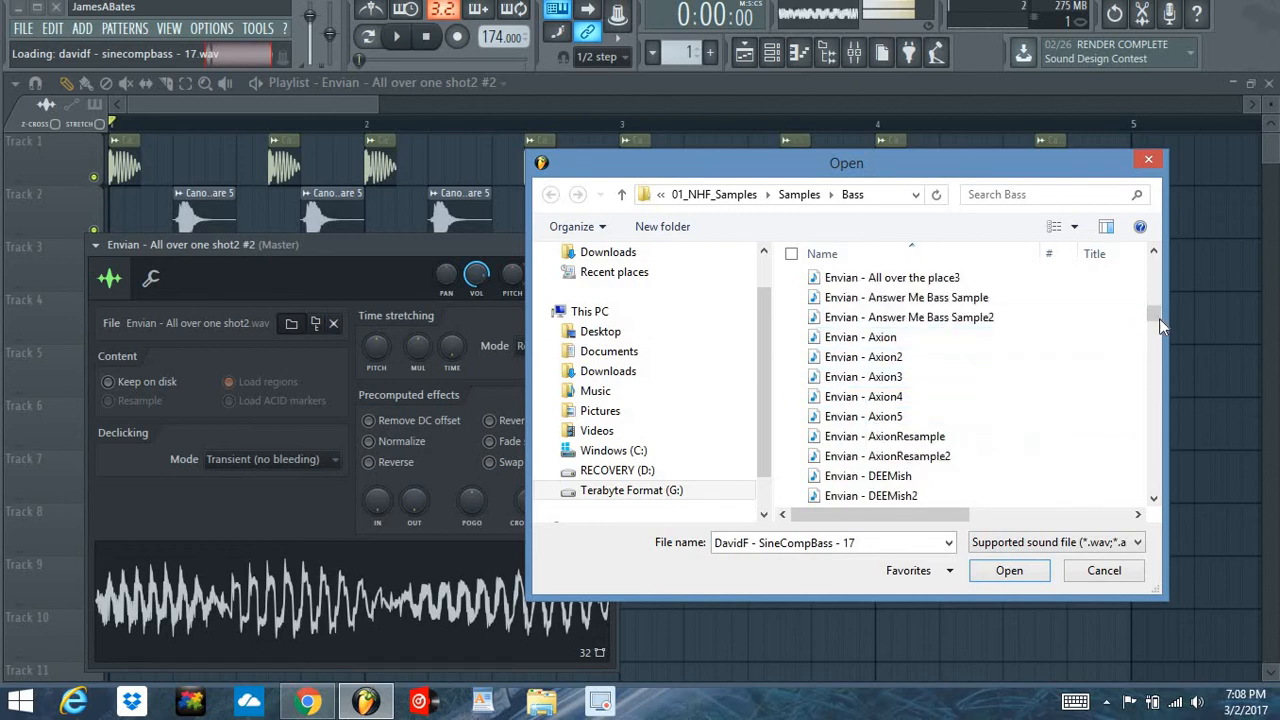
drag(1157, 318, 1157, 424)
scroll(1010, 440, down, 10)
click(977, 435)
key(Up)
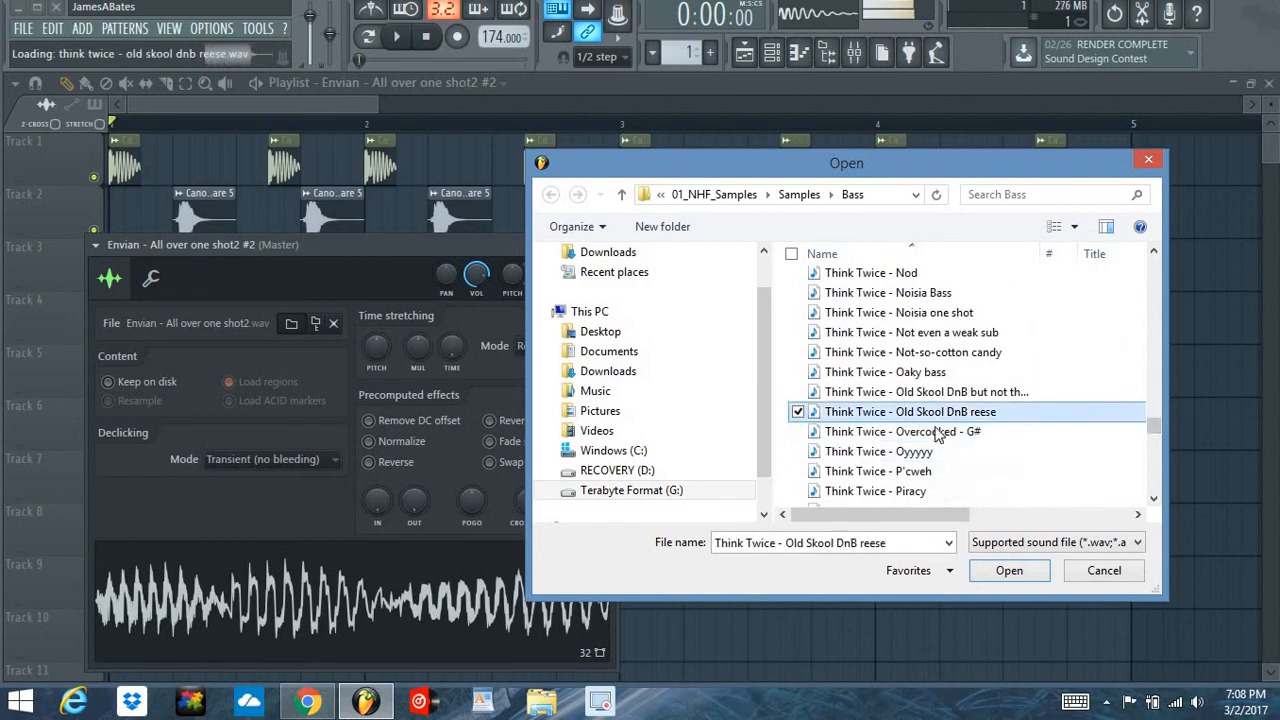
key(Down)
click(987, 571)
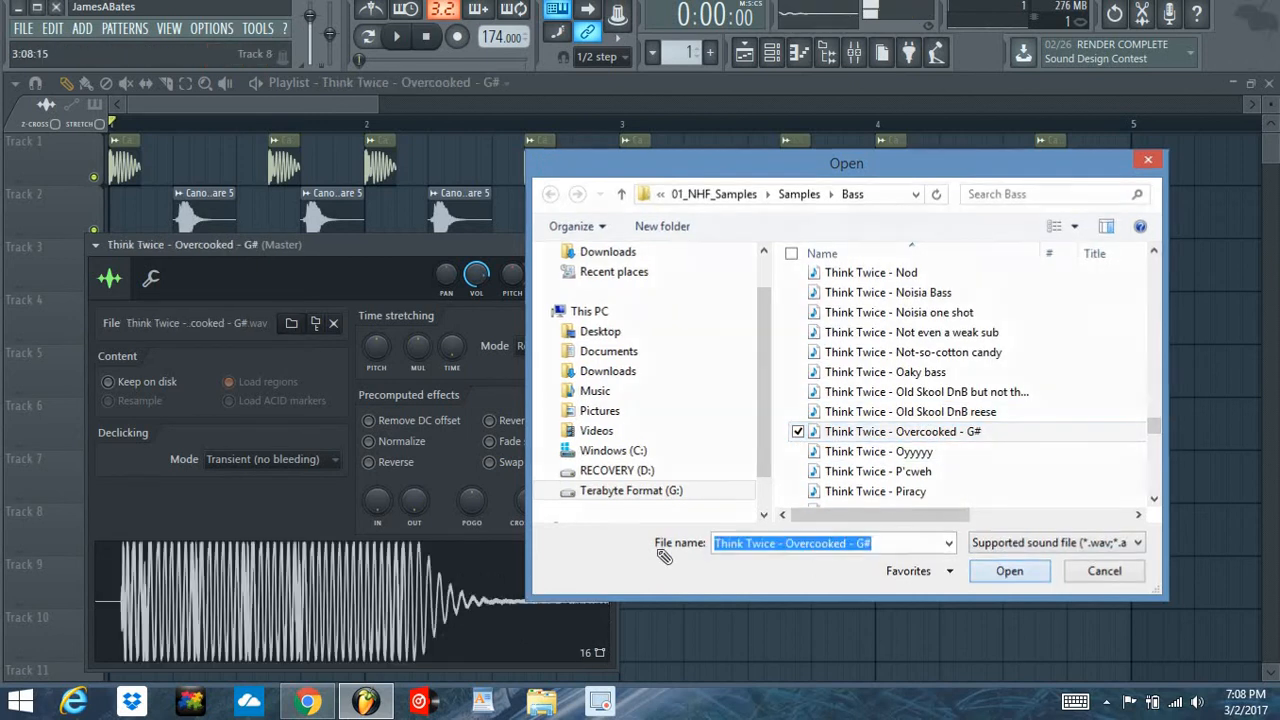
Replace the Track 5 clip with an Overcooked clip on Track 6 at 1:11:00, cutting off its silent start and trimming it to four steps.
key(Escape)
click(283, 412)
scroll(340, 440, up, 3)
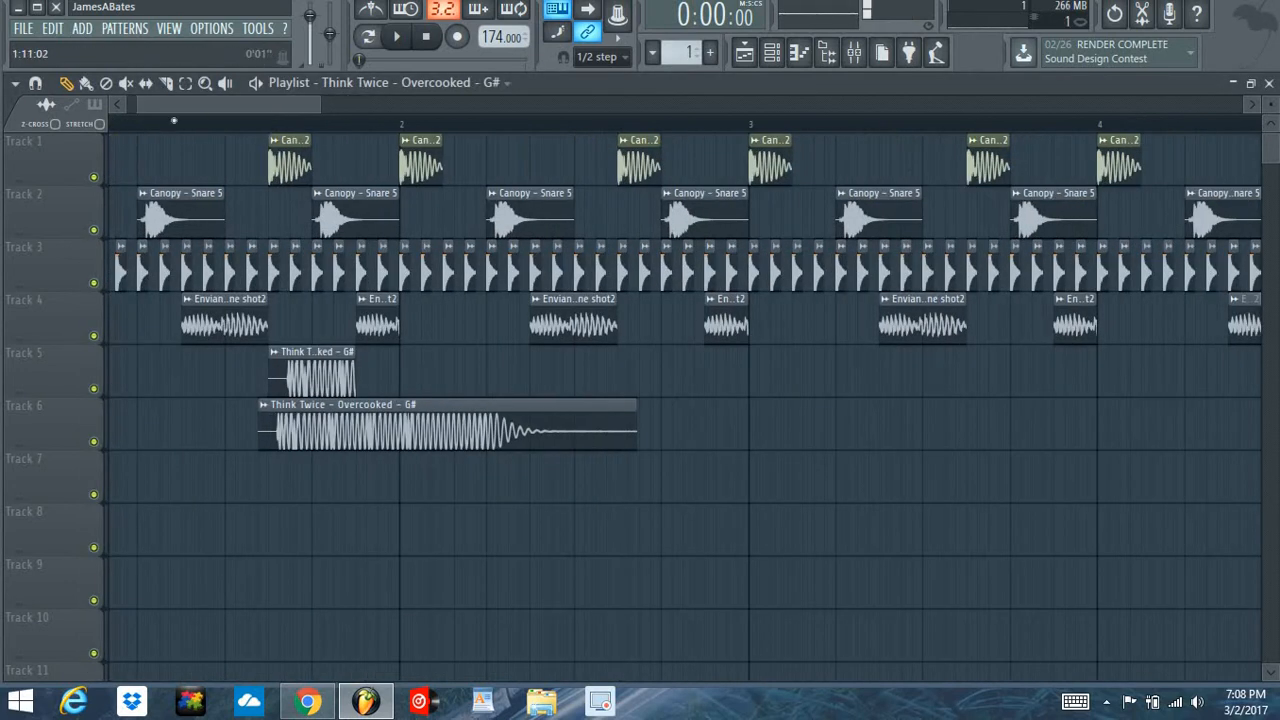
right_click(359, 390)
drag(366, 430, 364, 402)
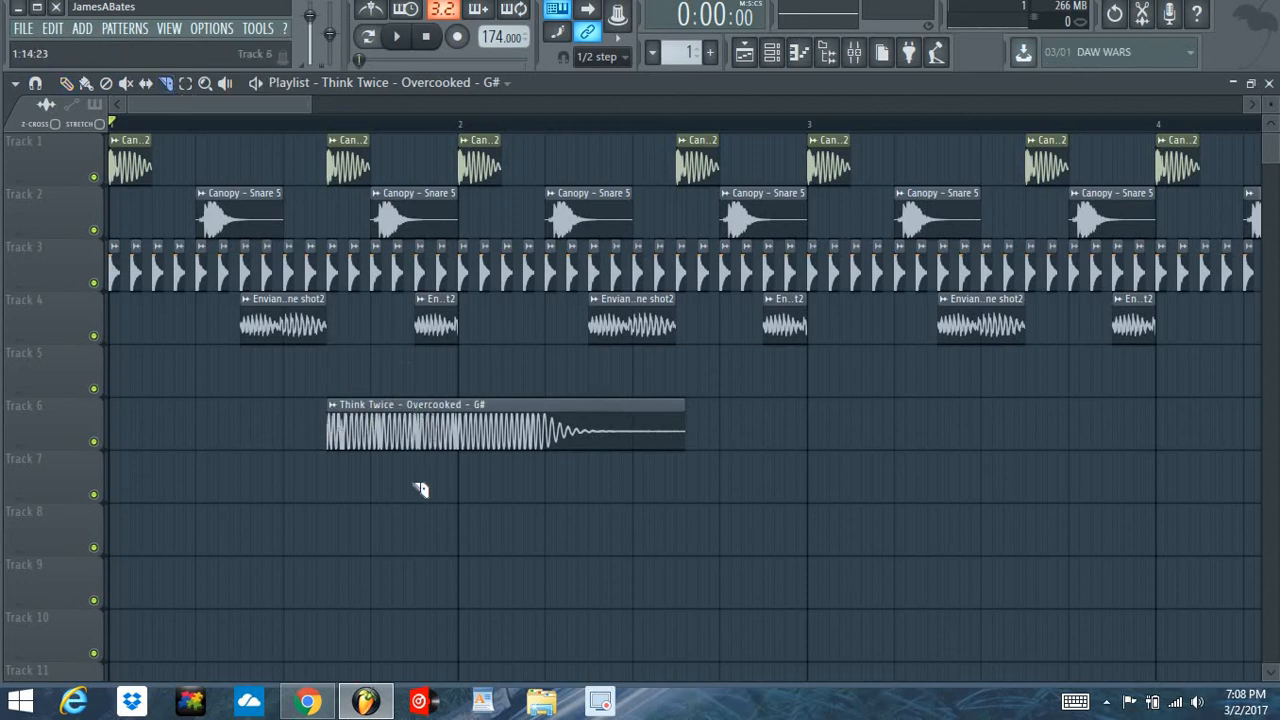
right_click(500, 427)
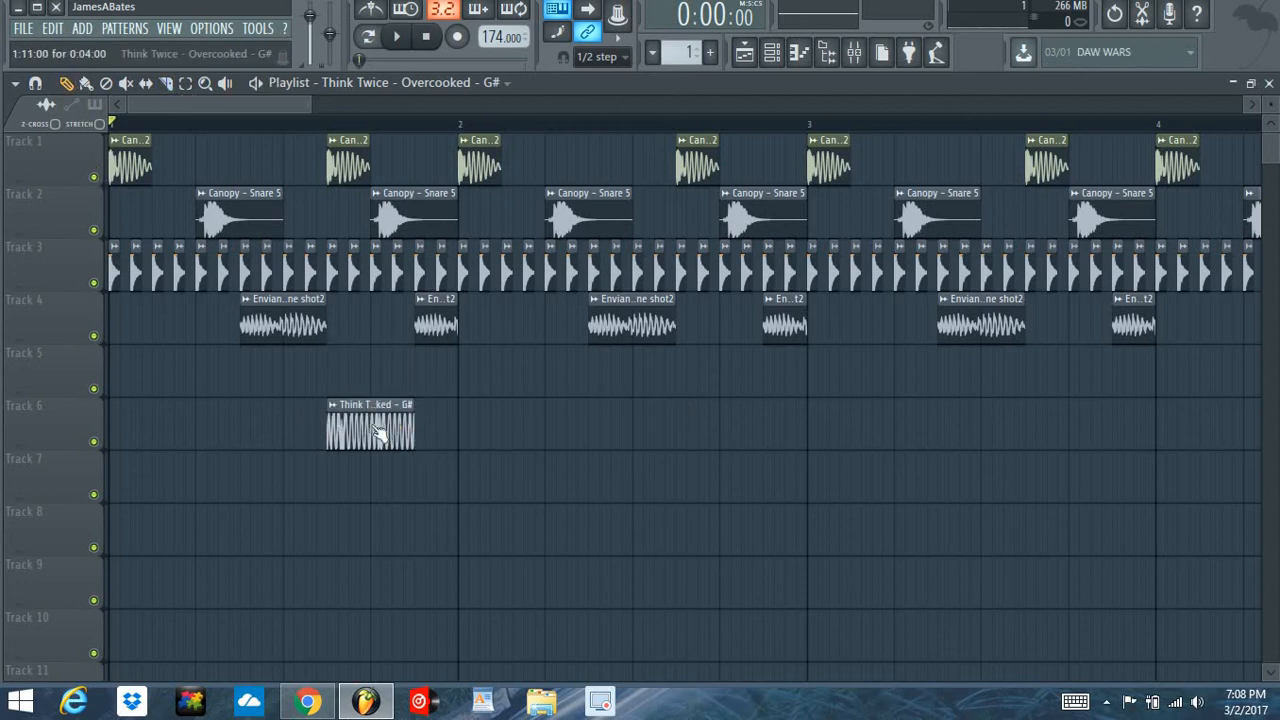
Apply a fade out to the Think Twice - Overcooked - G# sample in its channel settings.
double_click(378, 432)
drag(412, 245, 904, 165)
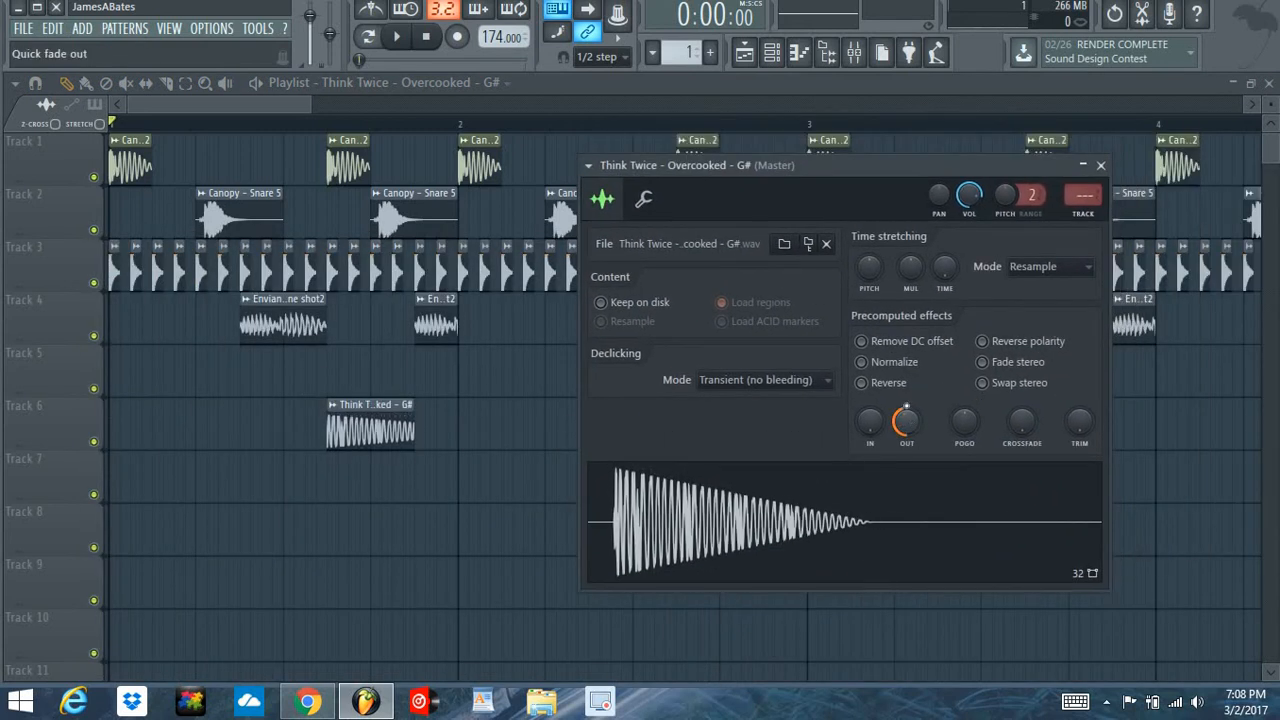
click(1101, 167)
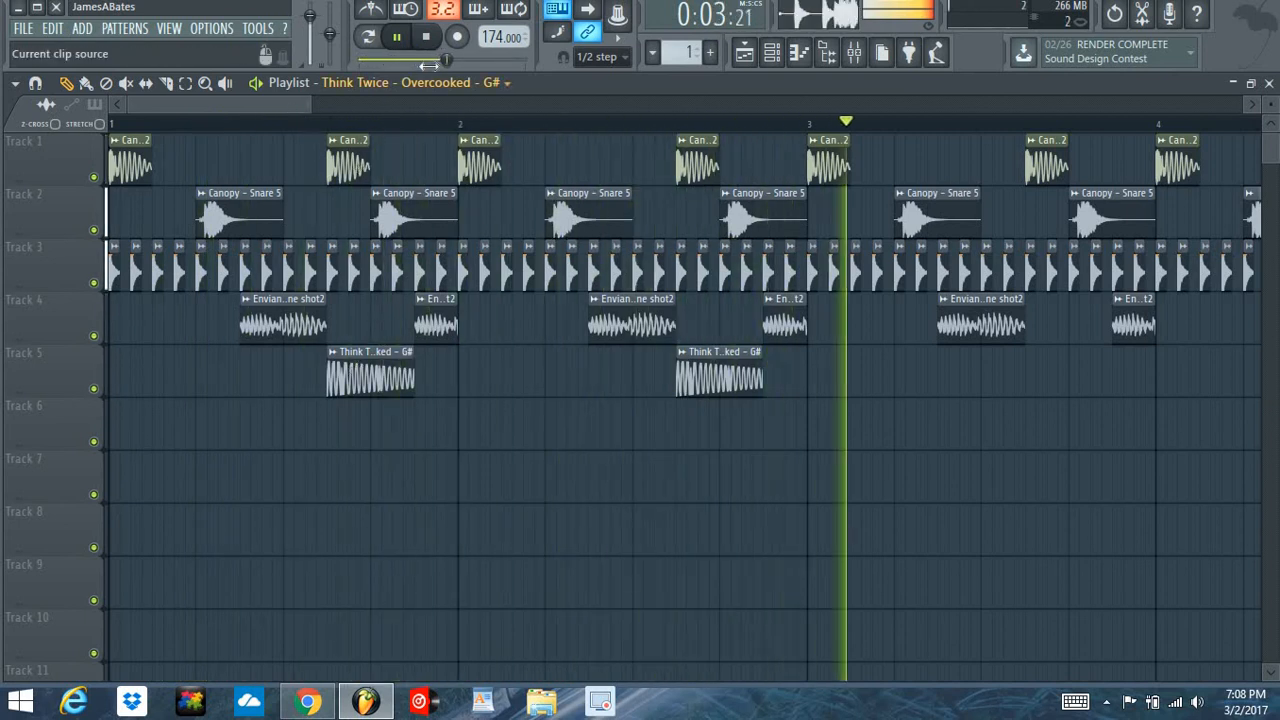
Play the loop and move the first Envian clip of bar 3 on Track 4 to 3:07:00.
key(space)
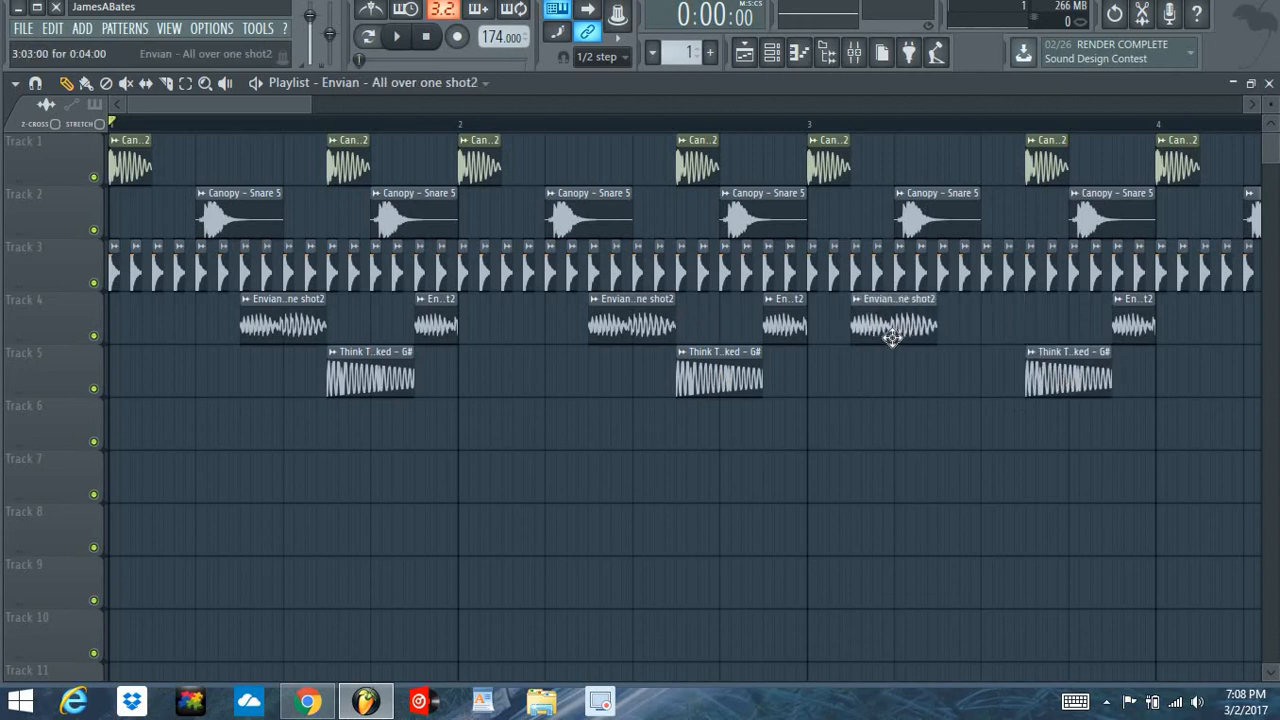
ctrl+scroll(826, 134, down, 2)
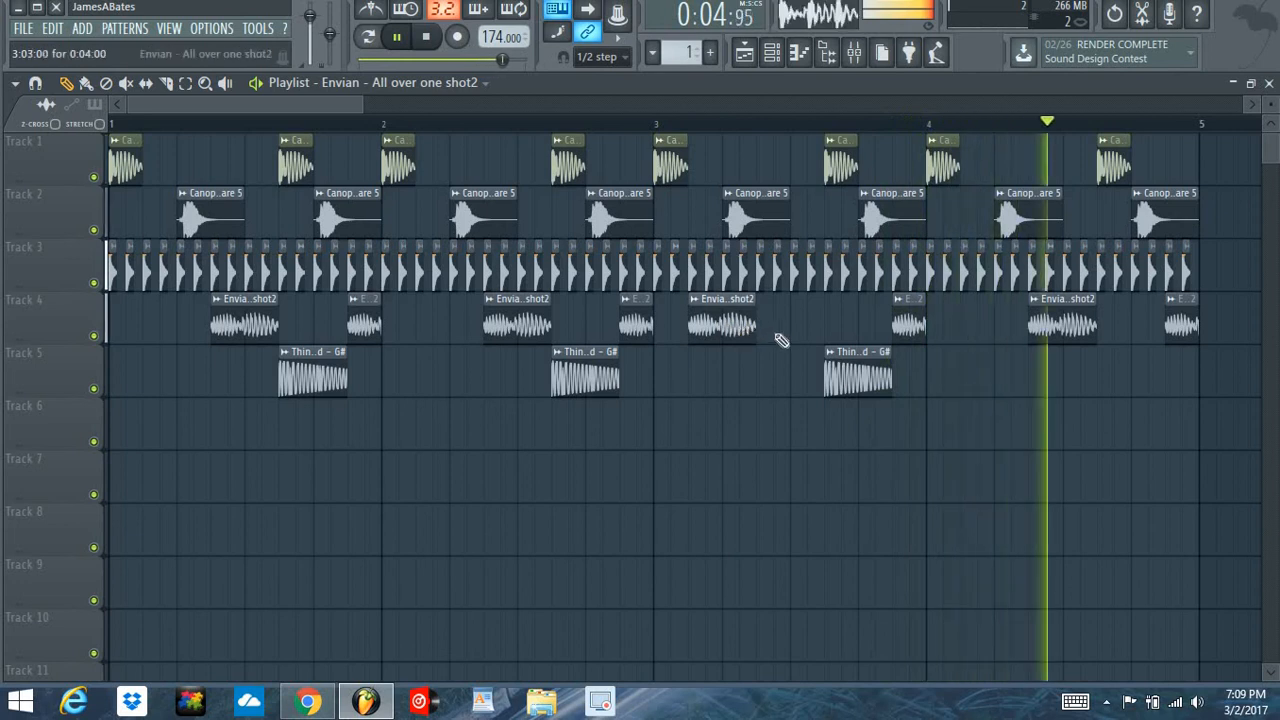
drag(738, 332, 800, 335)
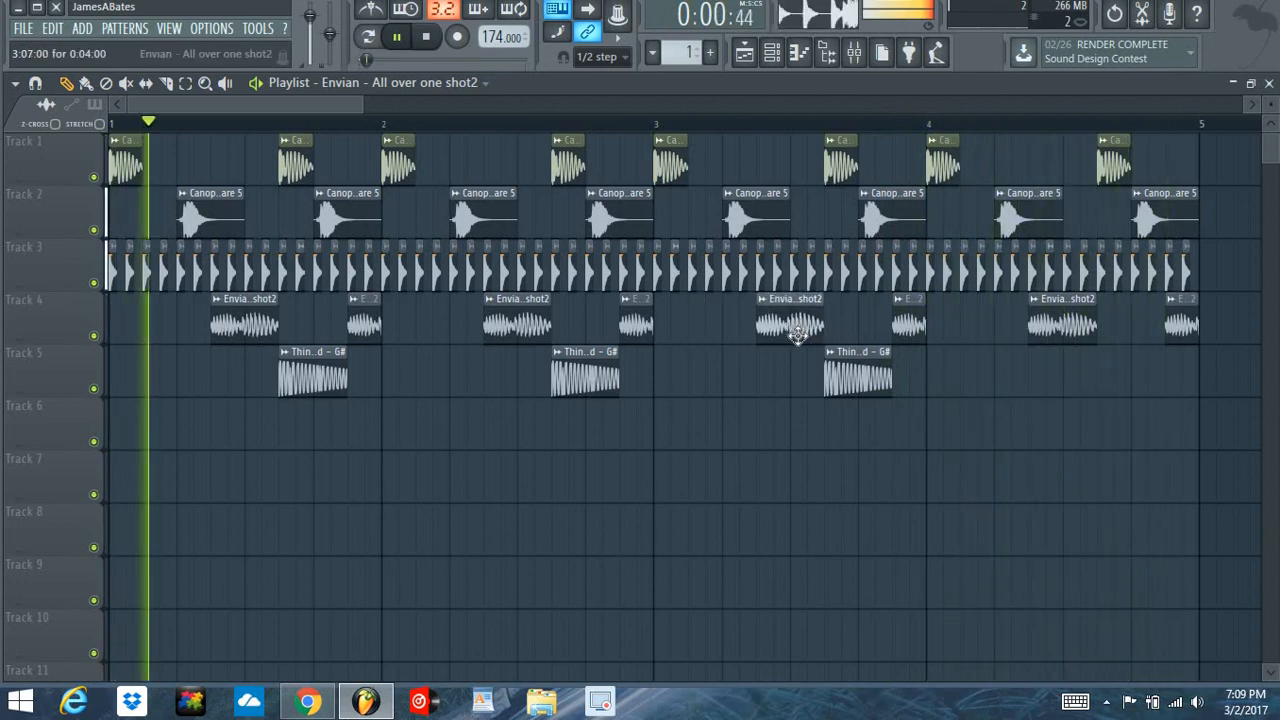
Delete every second percussion clip in bar 1 on Track 3.
right_click(133, 280)
right_click(167, 279)
right_click(200, 279)
right_click(233, 280)
right_click(267, 280)
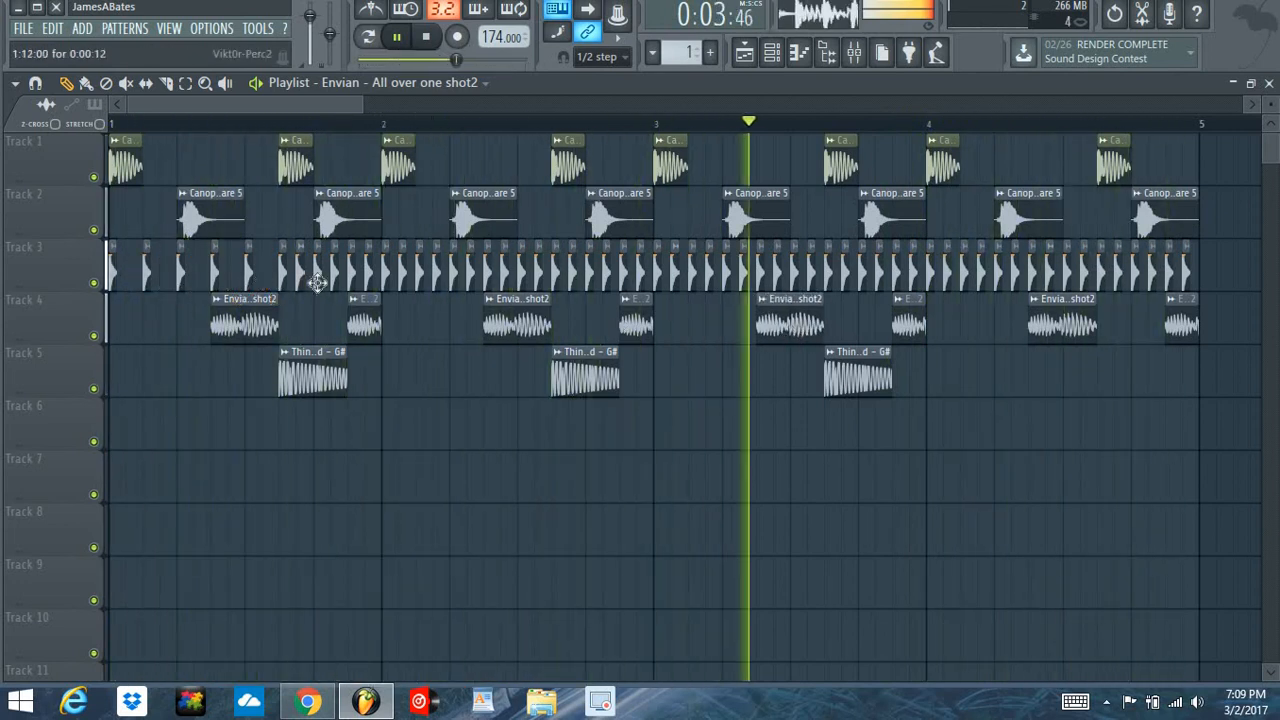
right_click(301, 279)
right_click(335, 279)
right_click(369, 279)
Delete the percussion clips on steps 2, 4, 6, 8, 14 and 16 of bar 2 on Track 3.
right_click(403, 279)
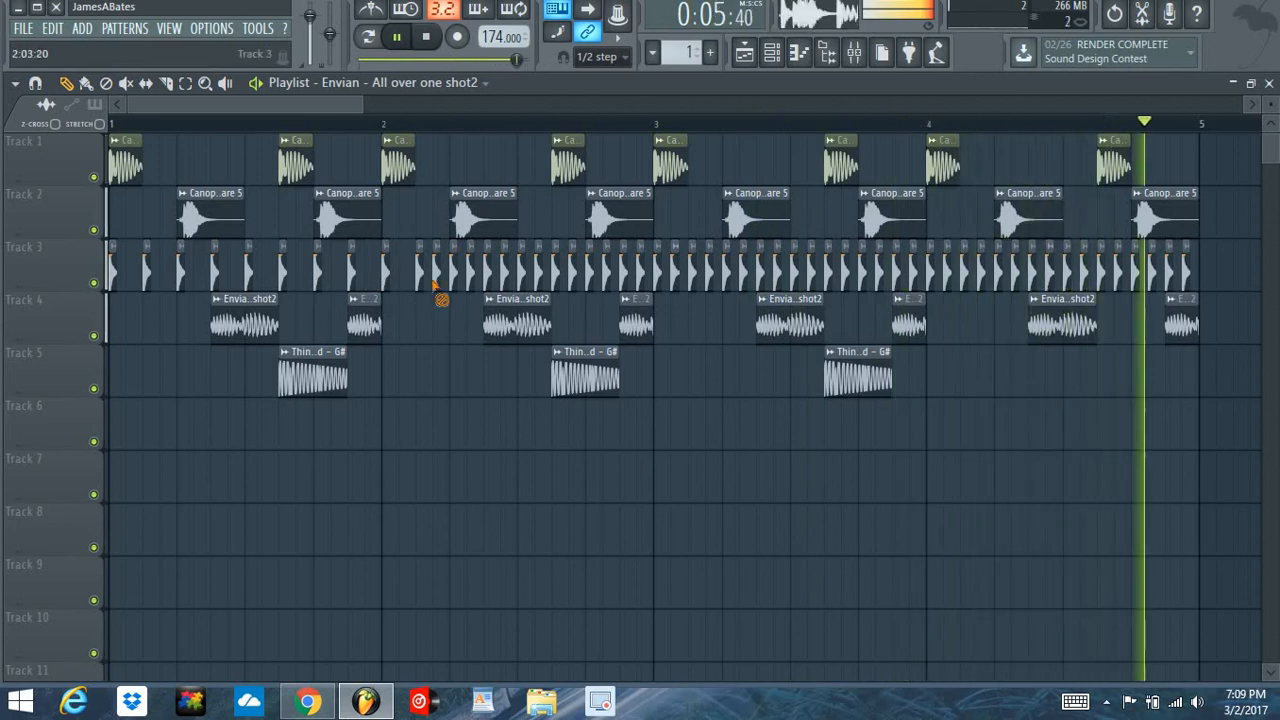
right_click(437, 279)
right_click(471, 279)
right_click(505, 279)
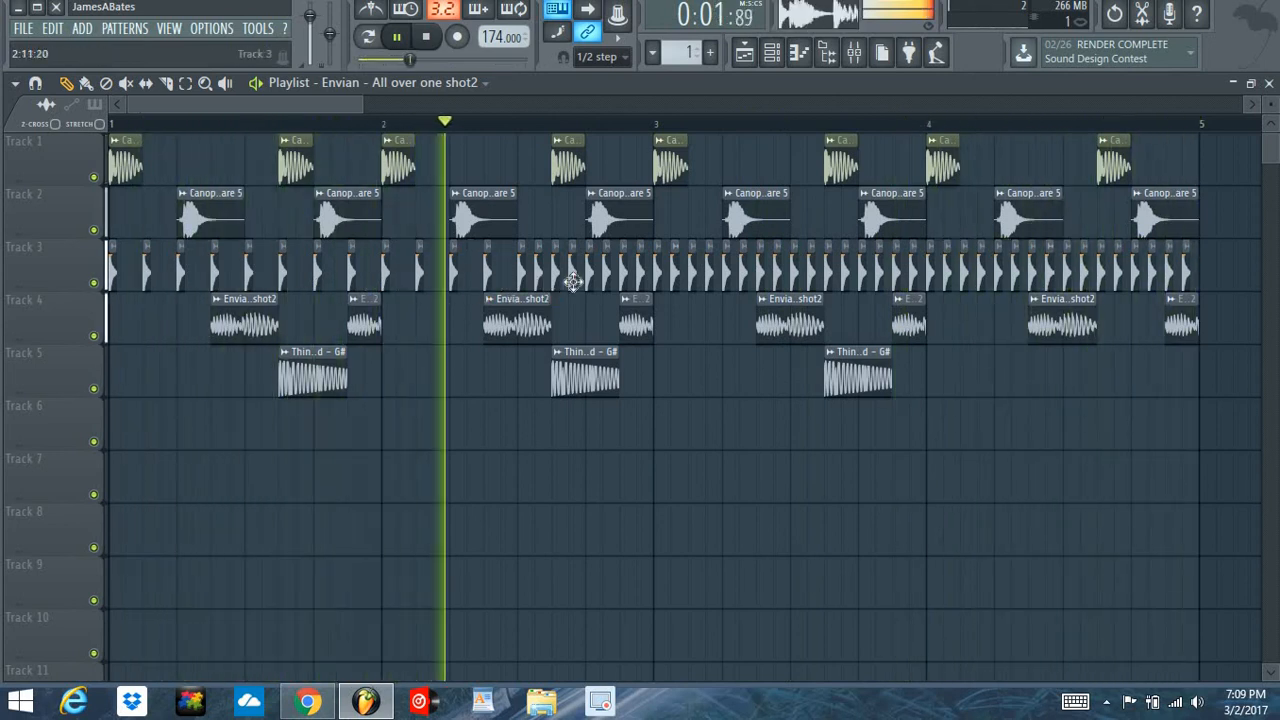
right_click(605, 279)
right_click(640, 279)
Delete the even-step percussion clips in bar 3 on Track 3, keeping only the one on step 12.
right_click(674, 279)
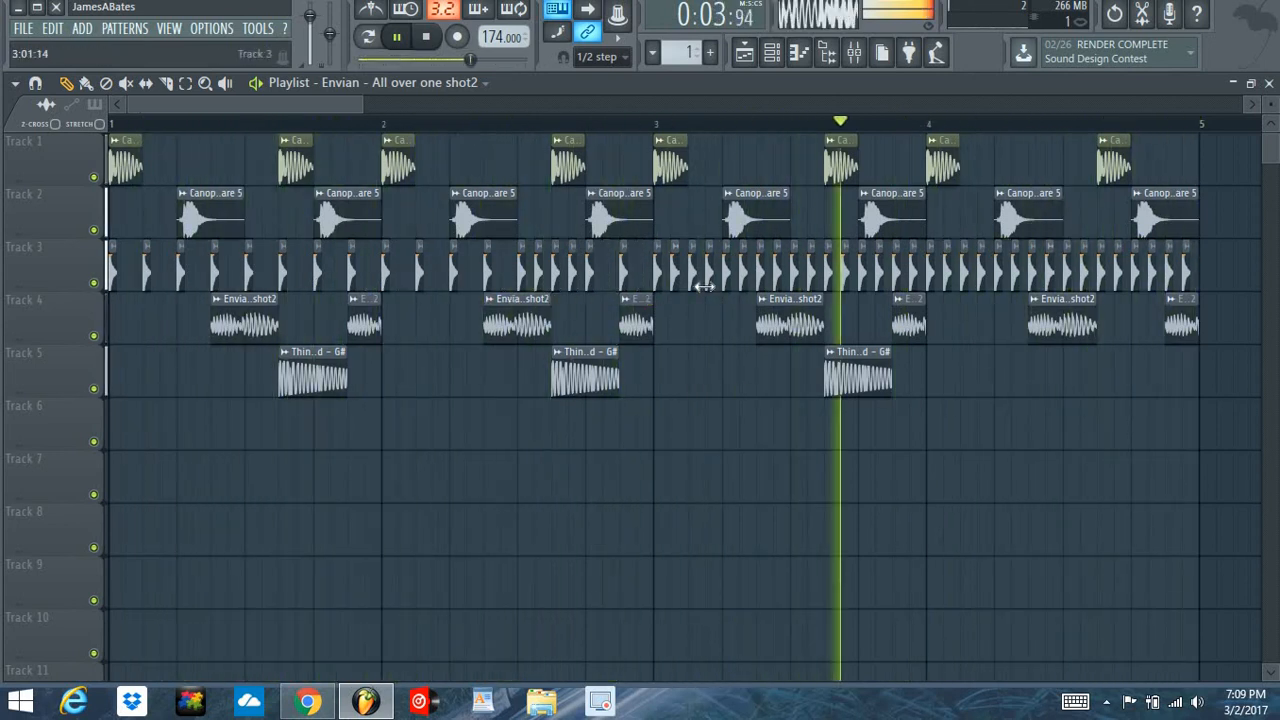
right_click(708, 279)
right_click(746, 282)
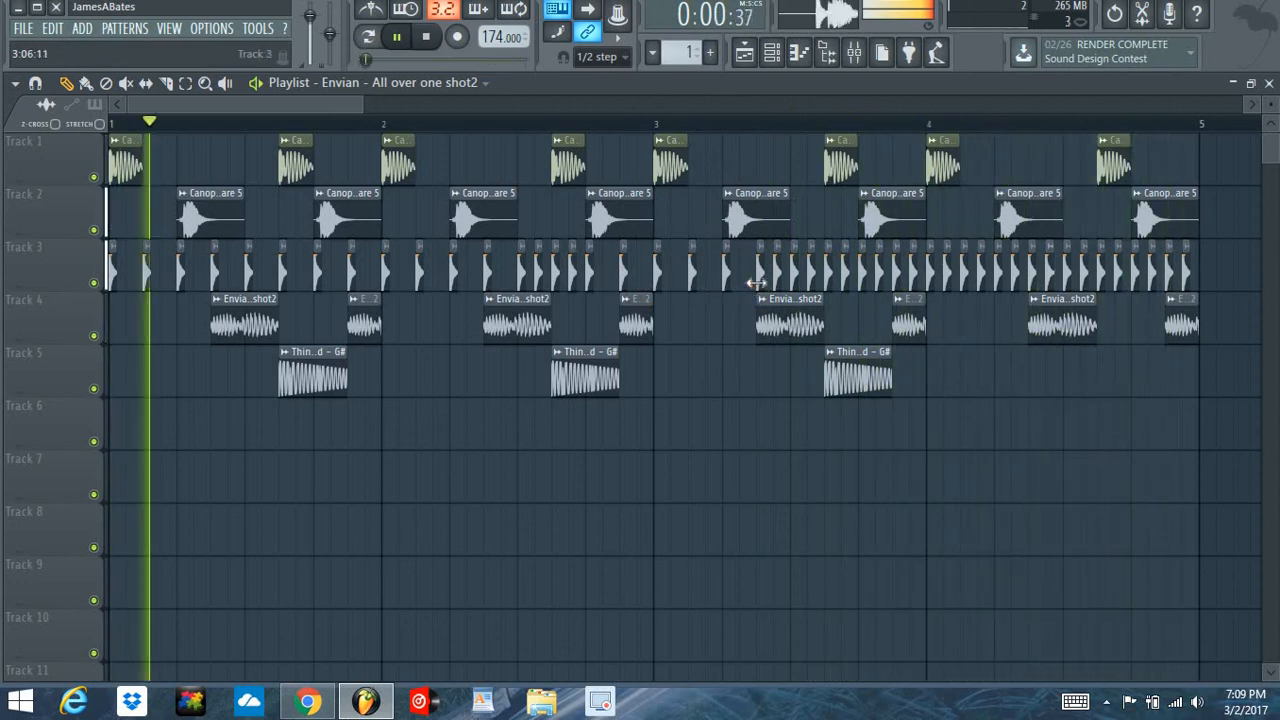
right_click(777, 279)
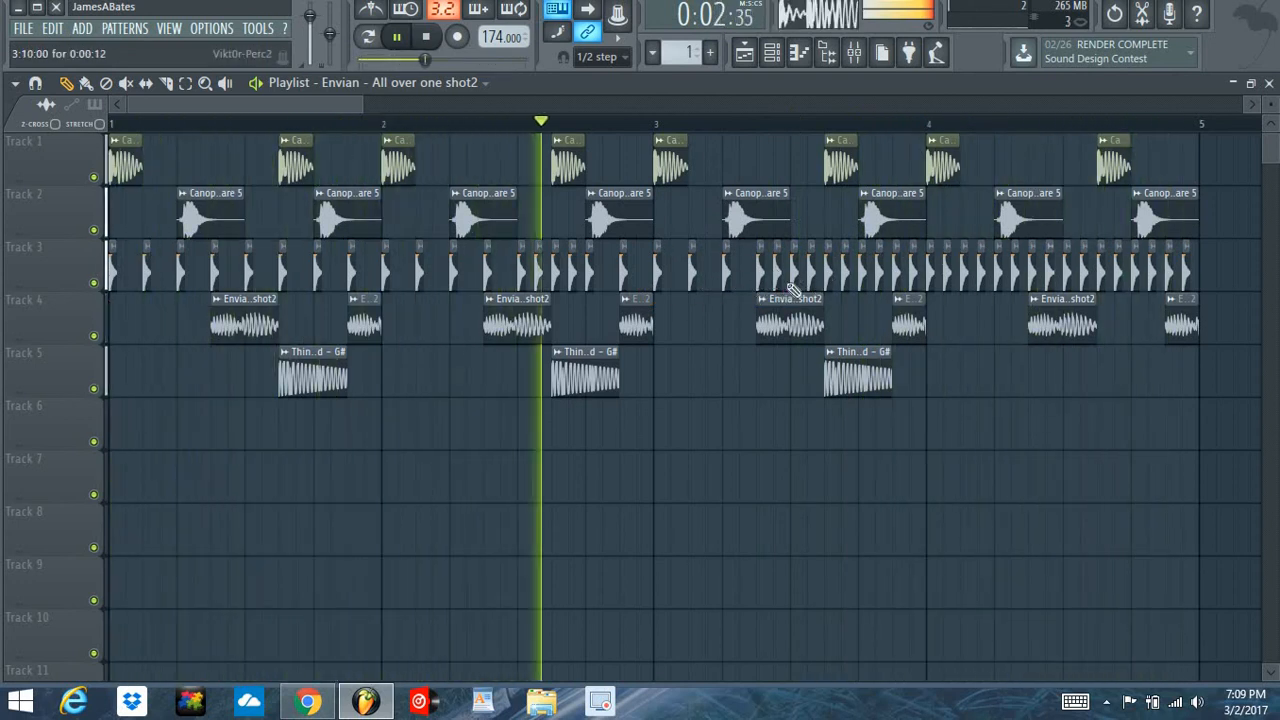
right_click(811, 279)
right_click(878, 279)
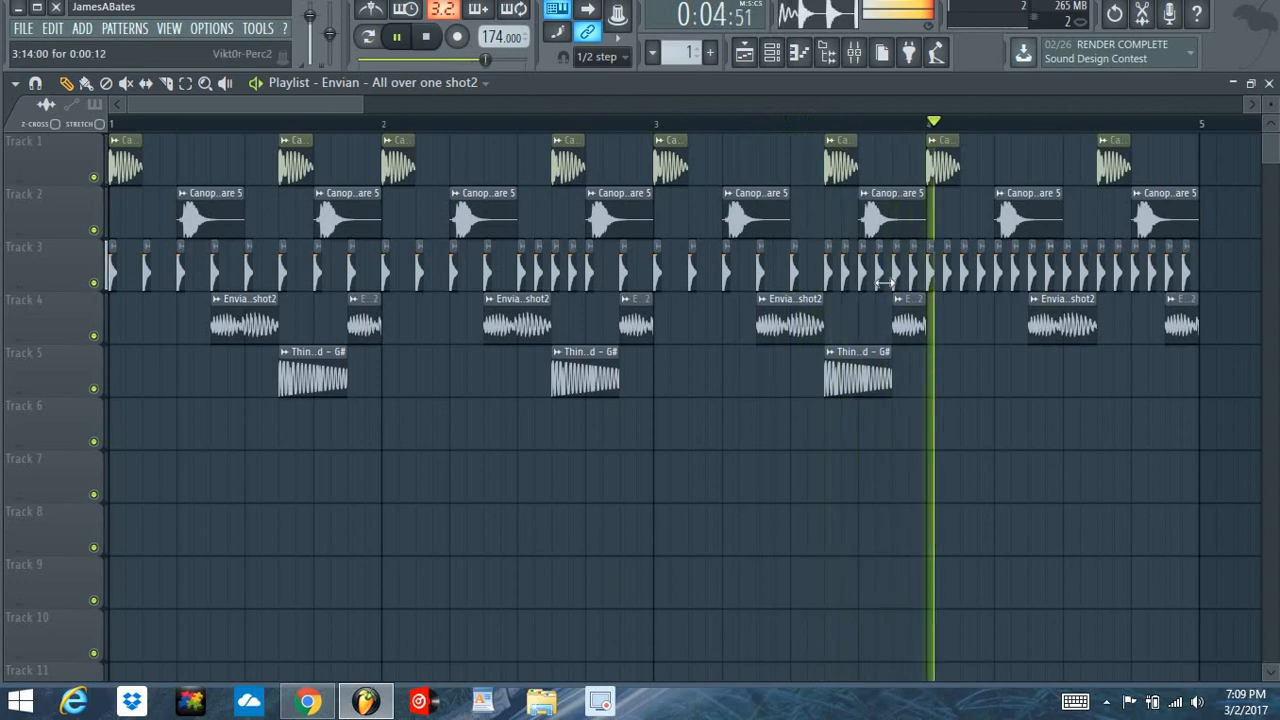
right_click(919, 281)
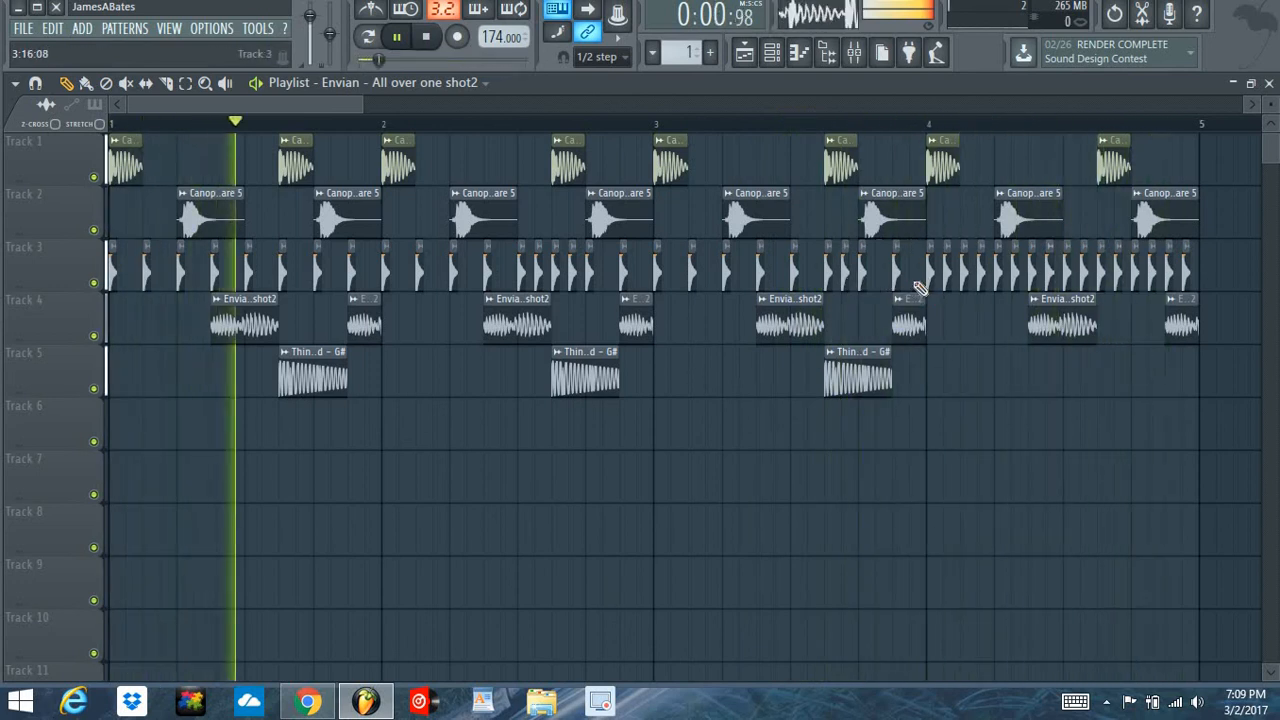
Thin the bar 4 percussion on Track 3 by deleting the clips on steps 2, 4, 6, 8, 14 and 16.
right_click(948, 279)
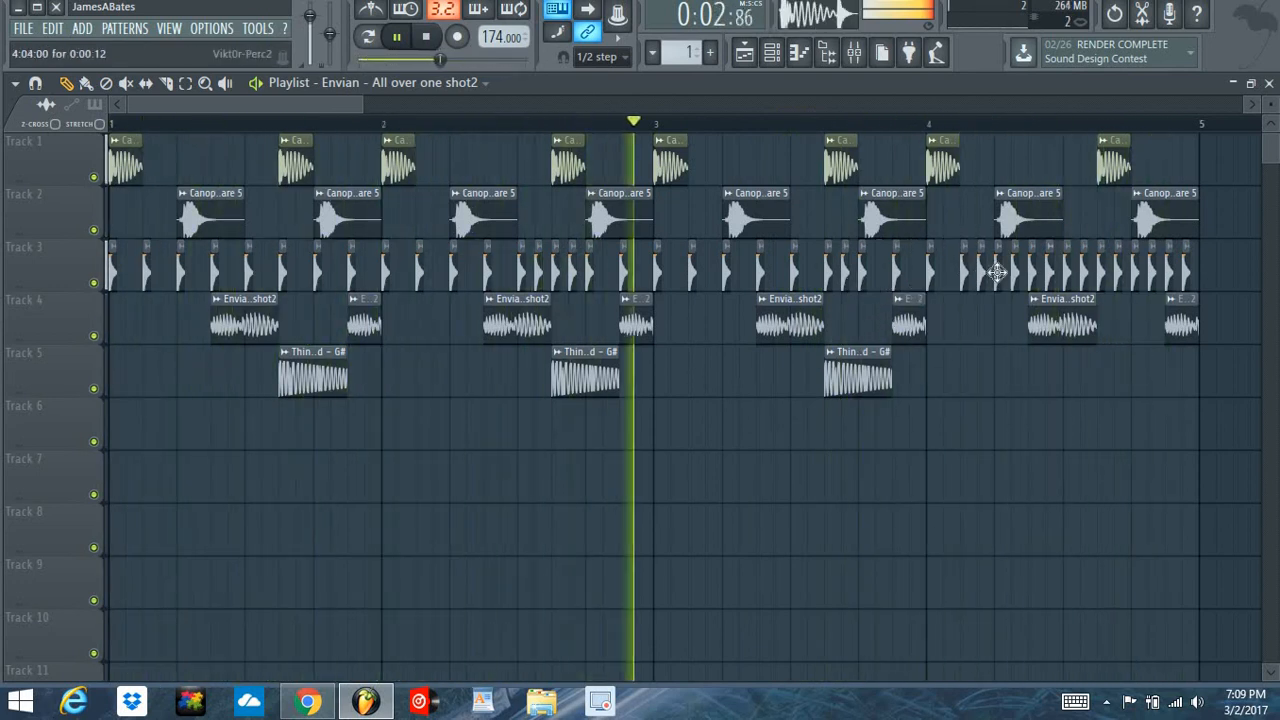
right_click(981, 279)
right_click(1015, 279)
right_click(1049, 279)
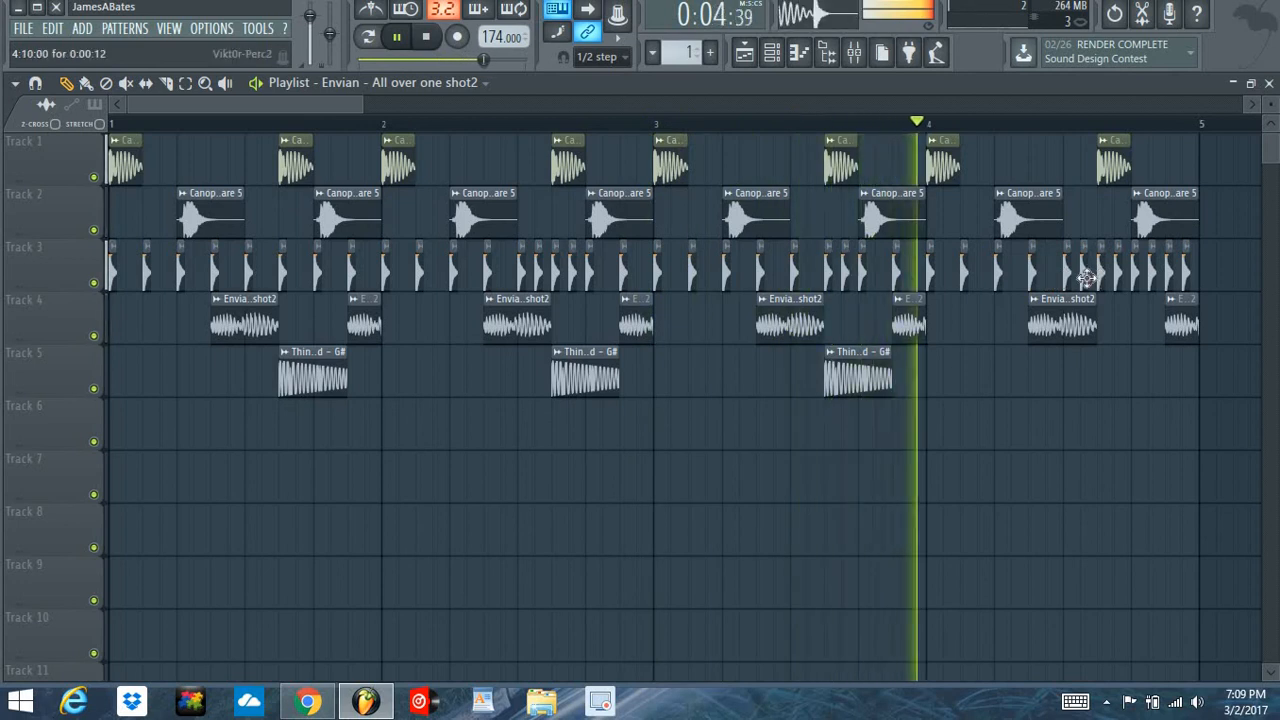
right_click(1152, 279)
right_click(1185, 279)
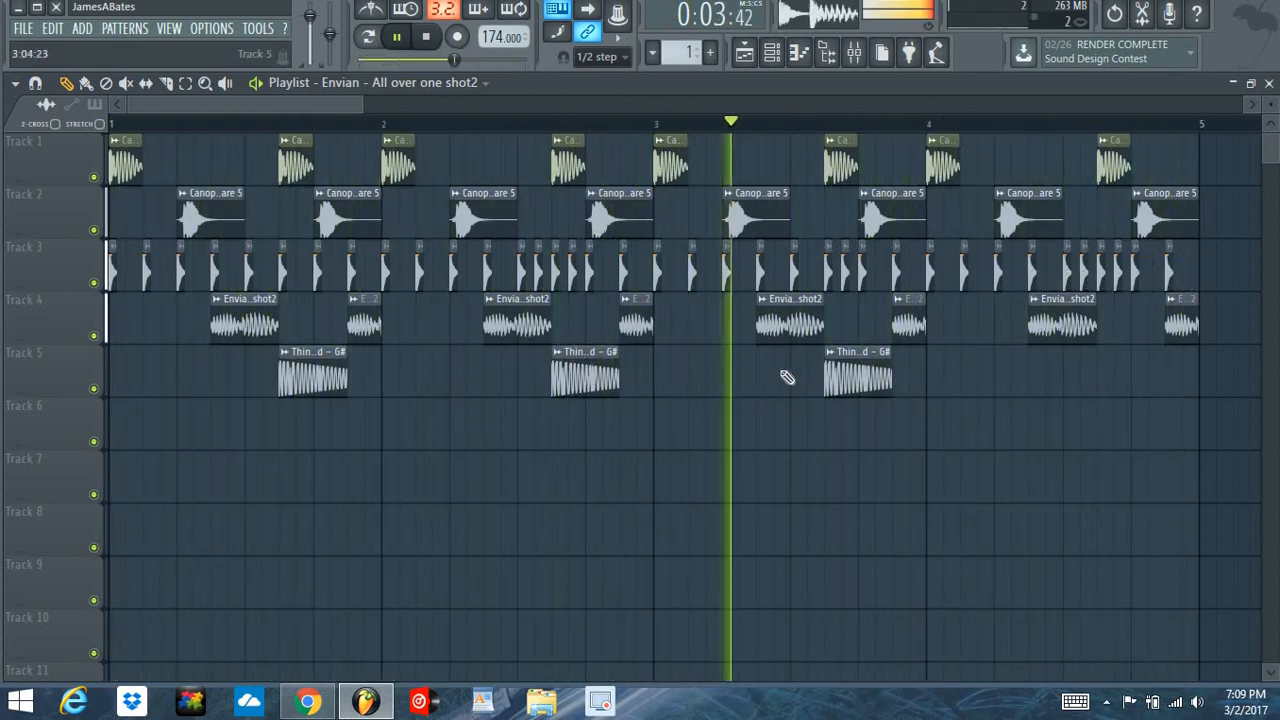
Delete the Envian clip at 4:07:00 on Track 4 and place an Overcooked clip on Track 6 at 4:09:00.
click(858, 375)
right_click(1080, 332)
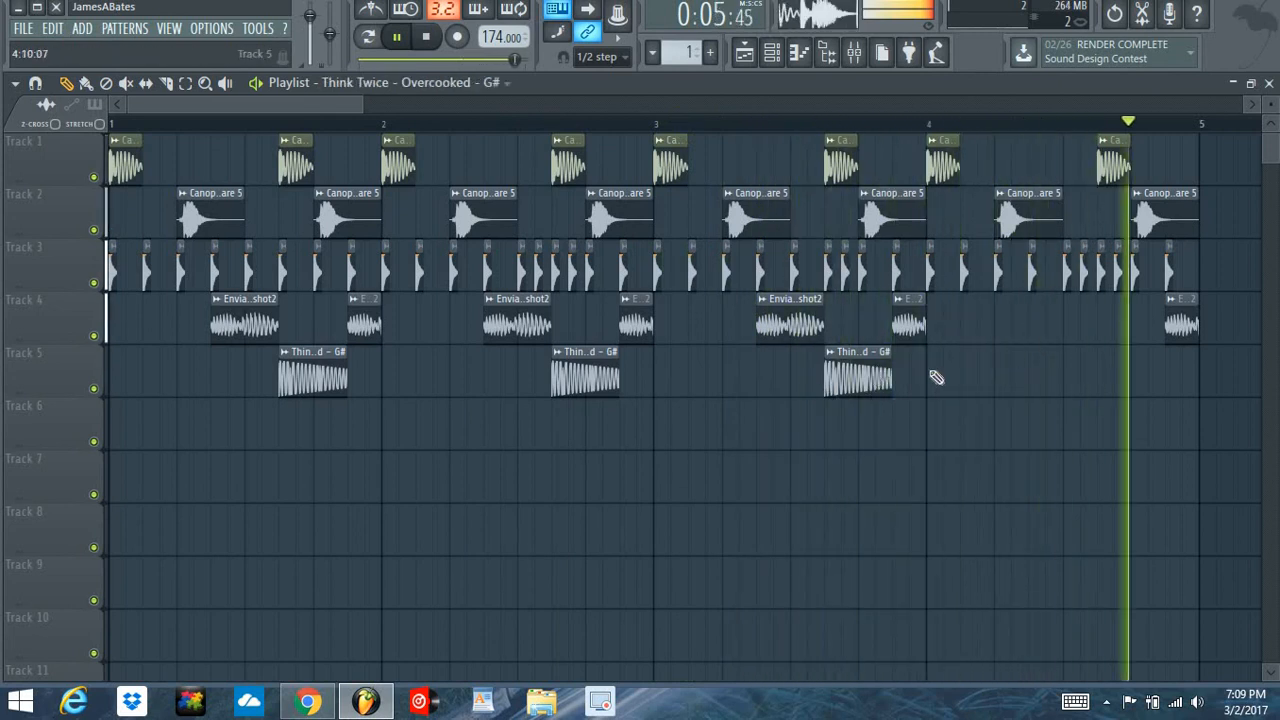
click(1077, 380)
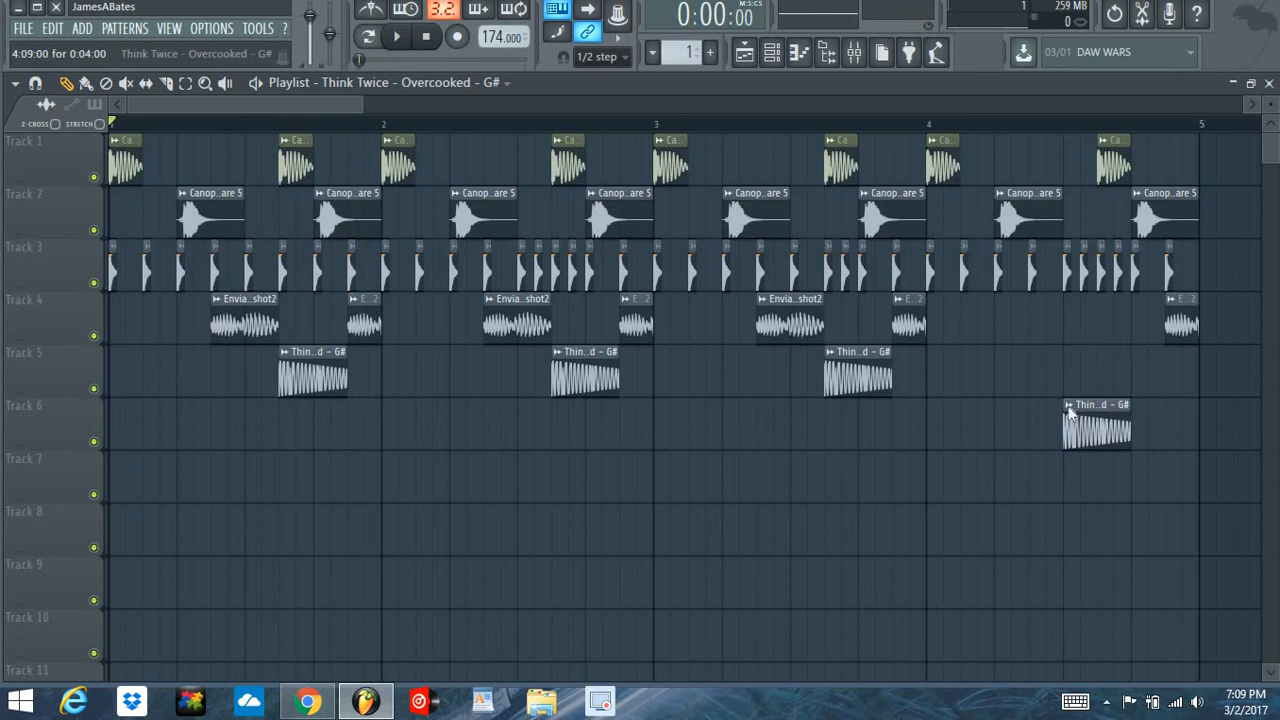
Make the Overcooked clip on Track 6 unique and replace its sample with Think Twice - Oyyyyy after auditioning other bass samples.
click(1069, 408)
click(1060, 547)
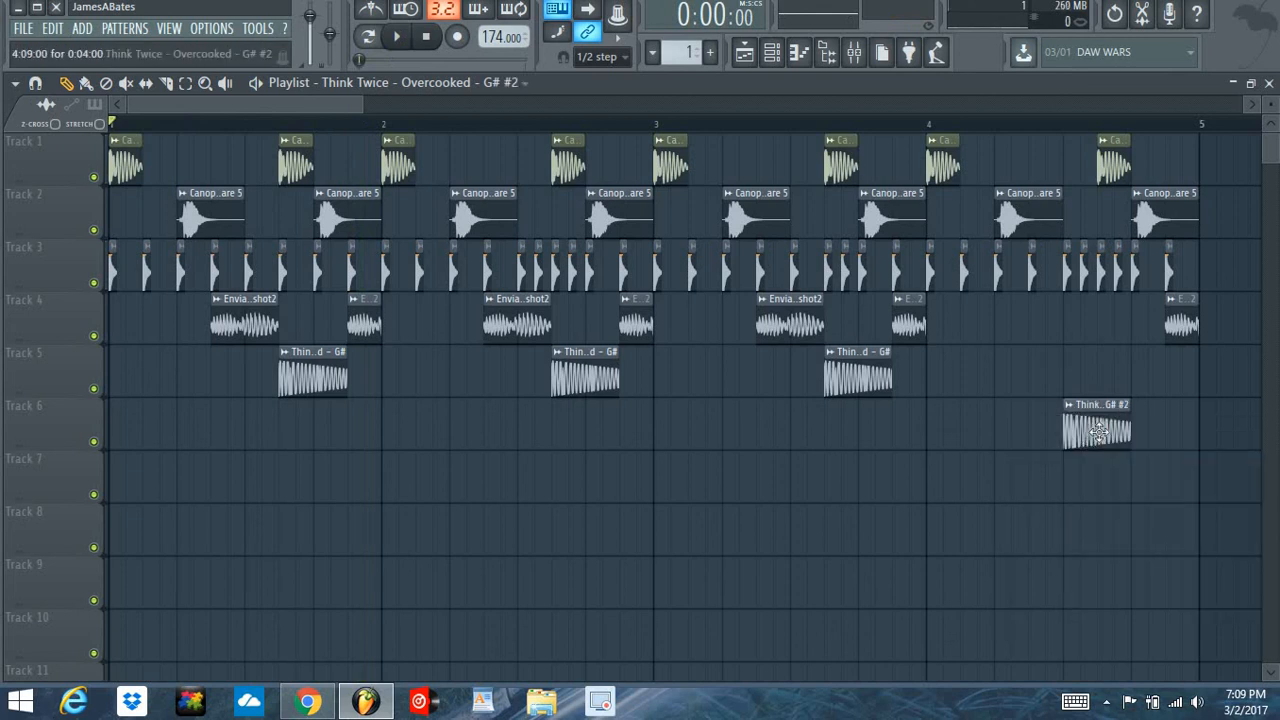
click(338, 348)
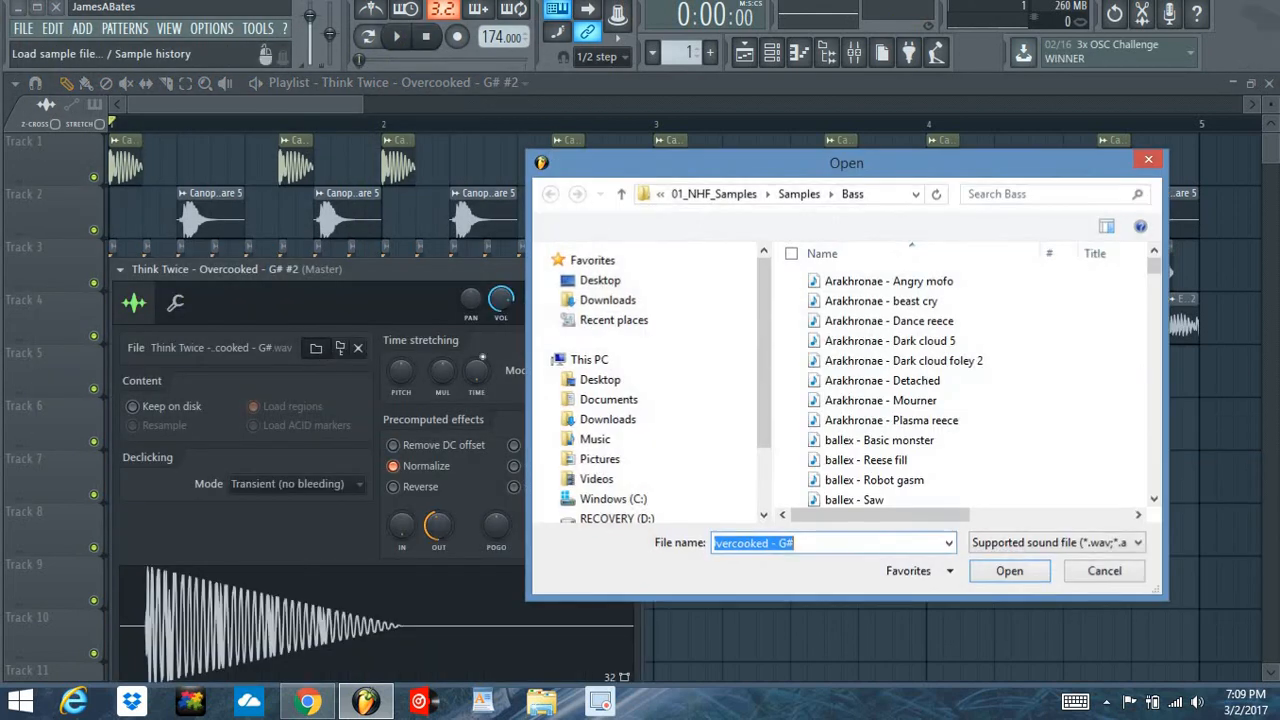
click(900, 440)
drag(1155, 281, 1130, 425)
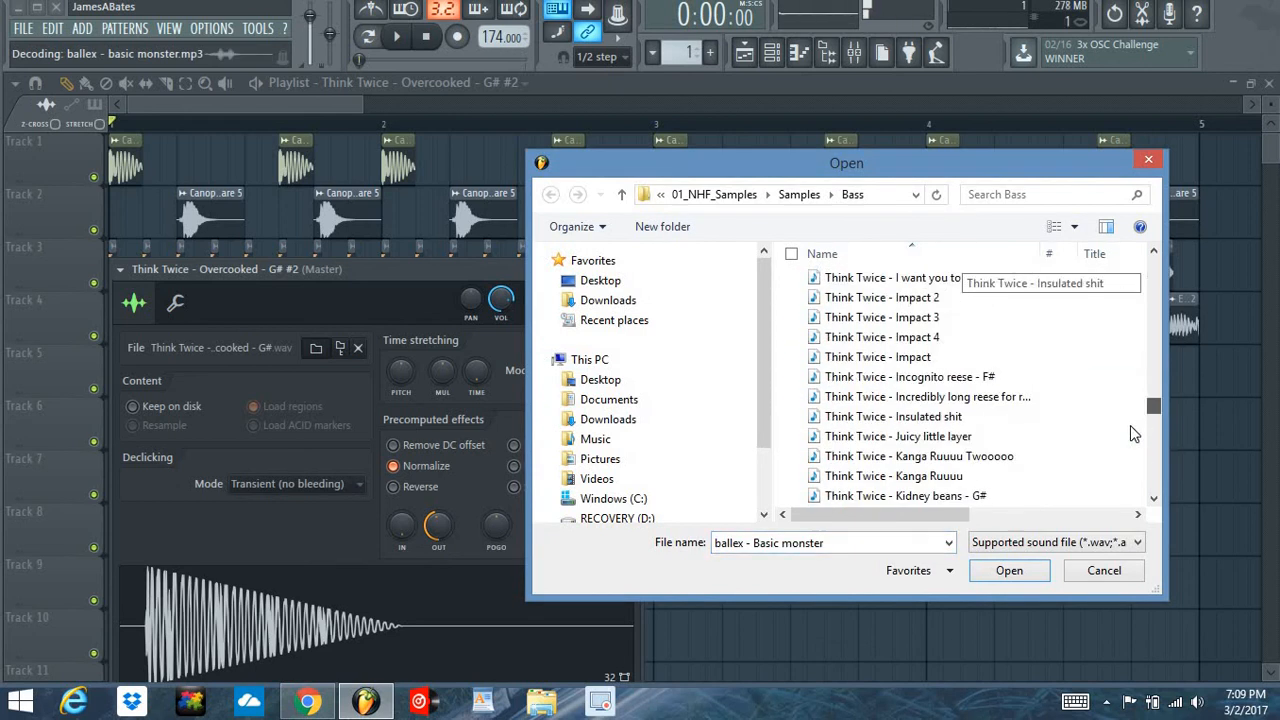
click(924, 440)
scroll(928, 435, down, 3)
click(900, 357)
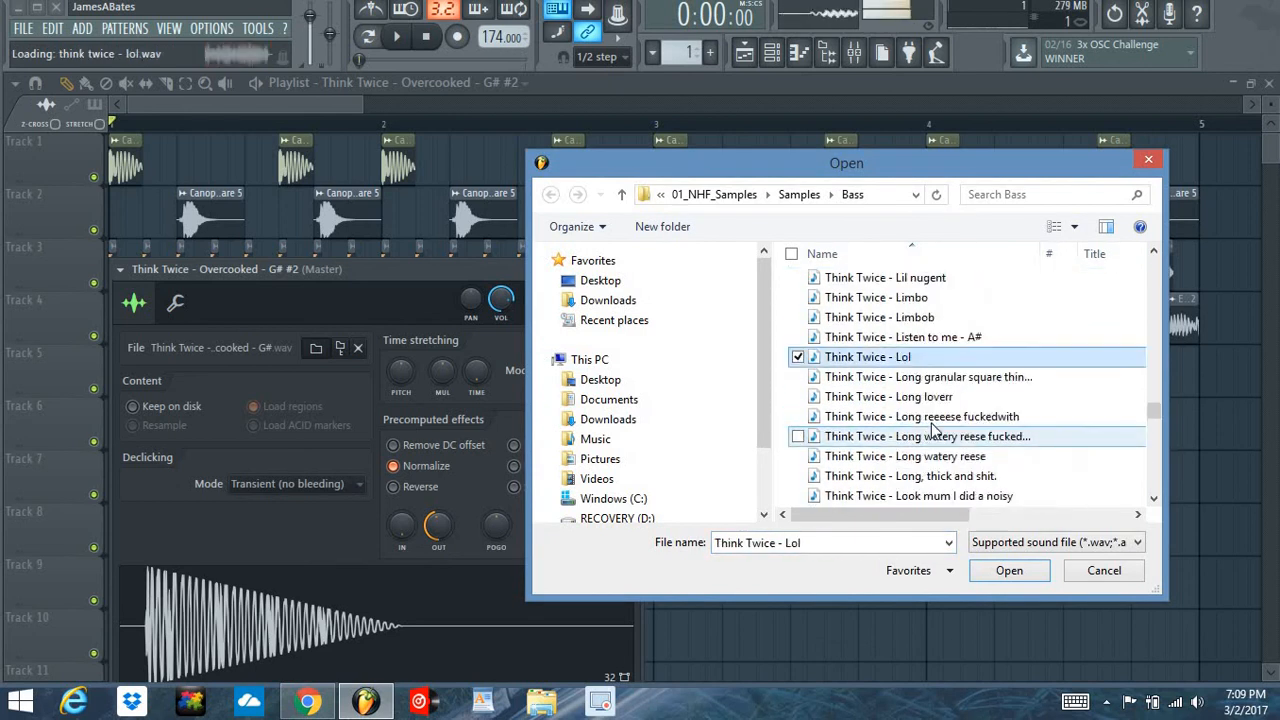
scroll(930, 420, down, 5)
click(930, 416)
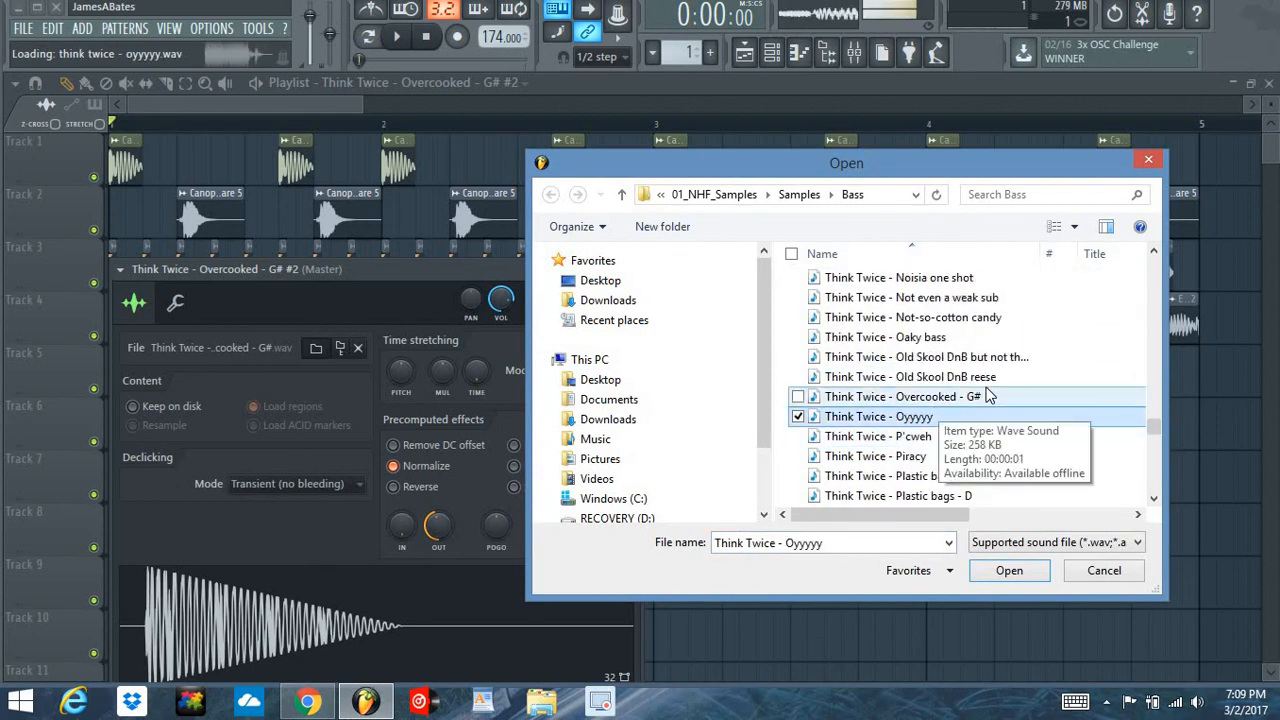
click(1030, 580)
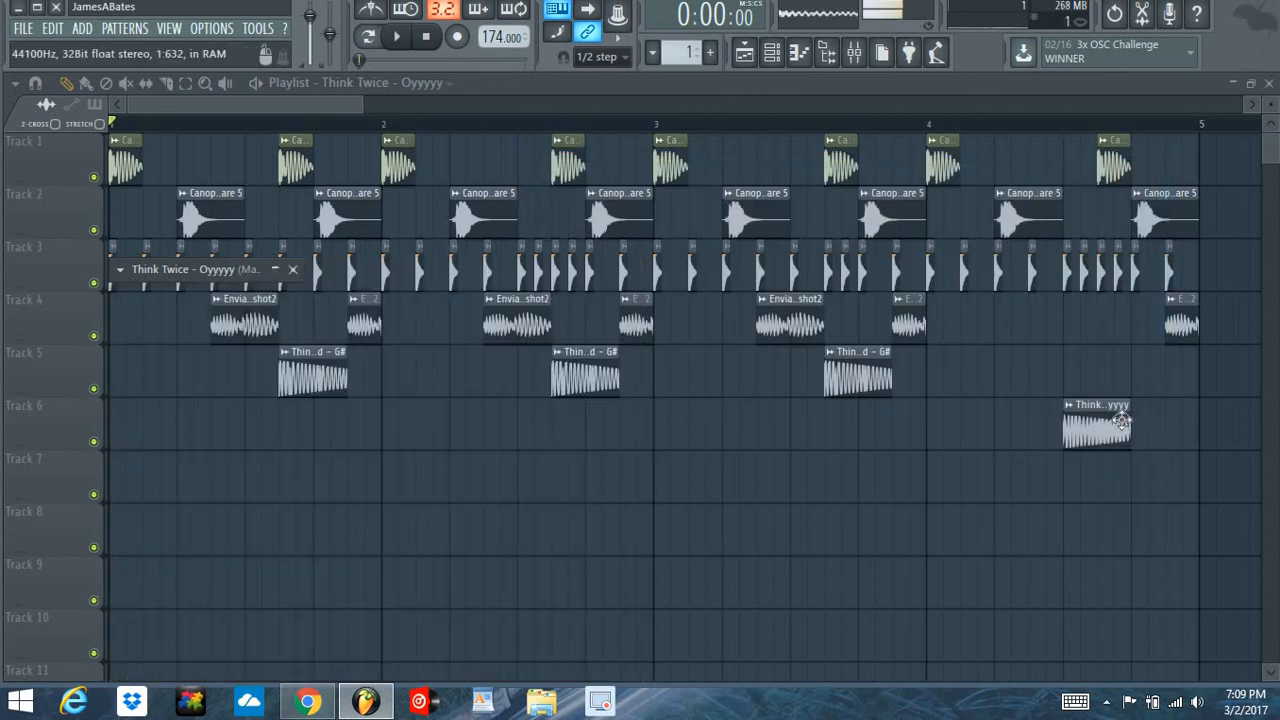
Delete the last Envian clip in bar 4 on Track 4 and extend the Oyyyyy clip to its full sample length.
drag(1122, 421, 1175, 424)
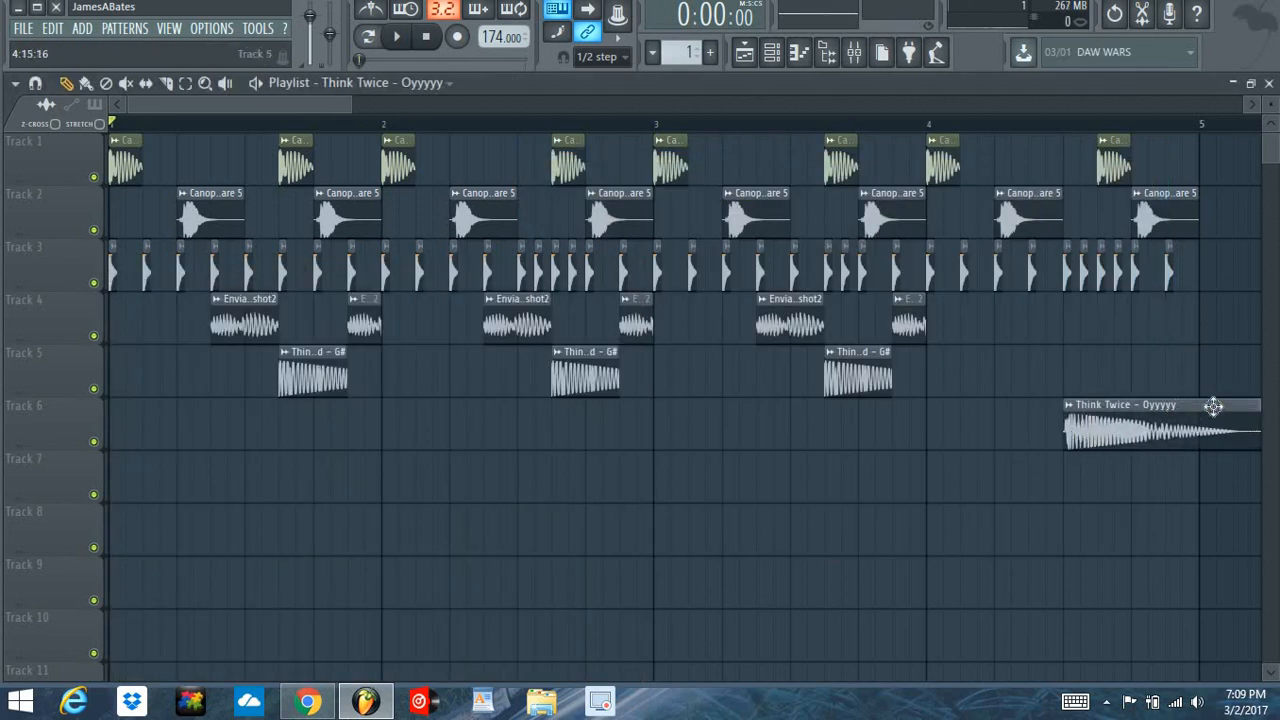
drag(313, 104, 362, 104)
Time-stretch the Oyyyyy sample longer, slice its Track 6 clip at bar 5 and delete the part beyond bar 5.
double_click(877, 438)
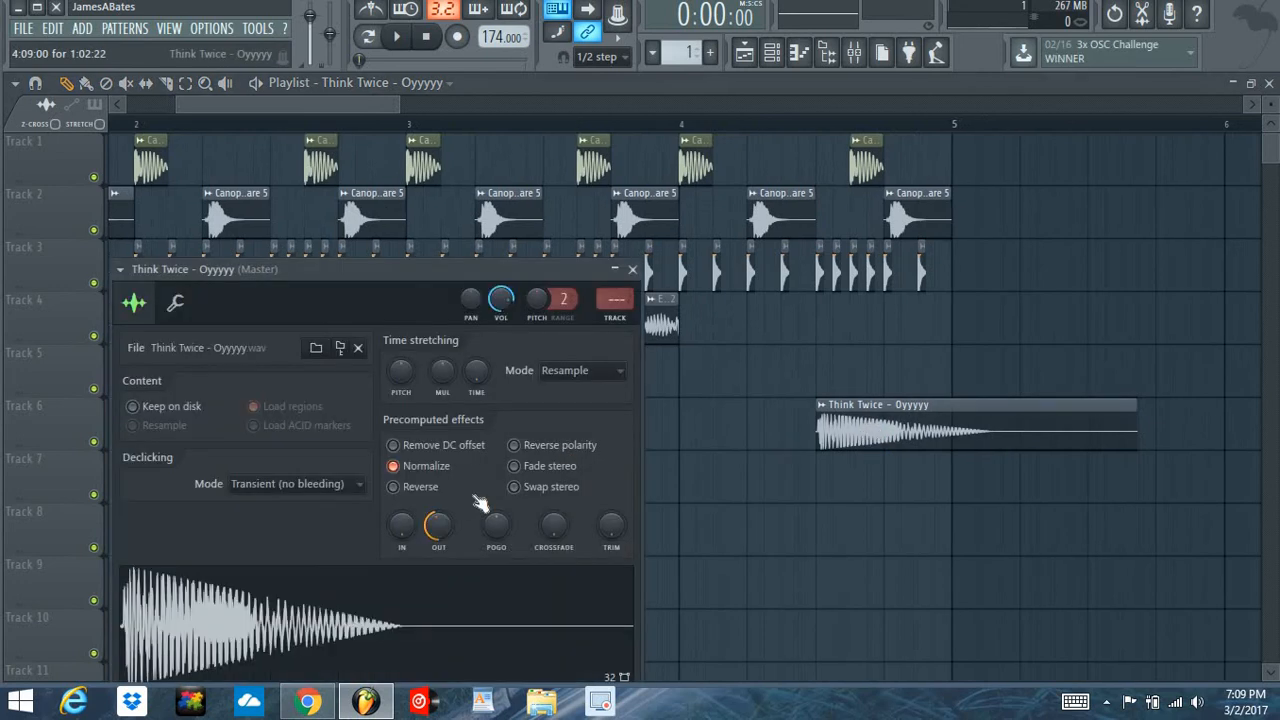
drag(476, 371, 476, 341)
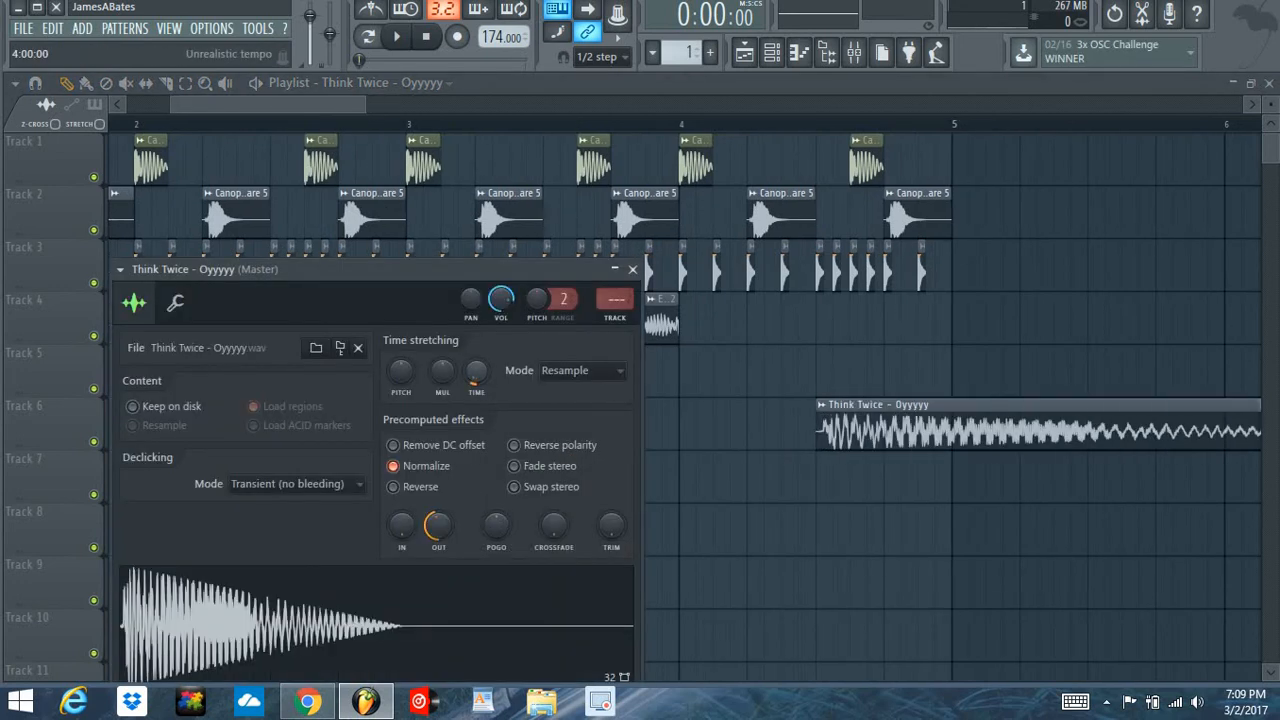
drag(354, 104, 403, 104)
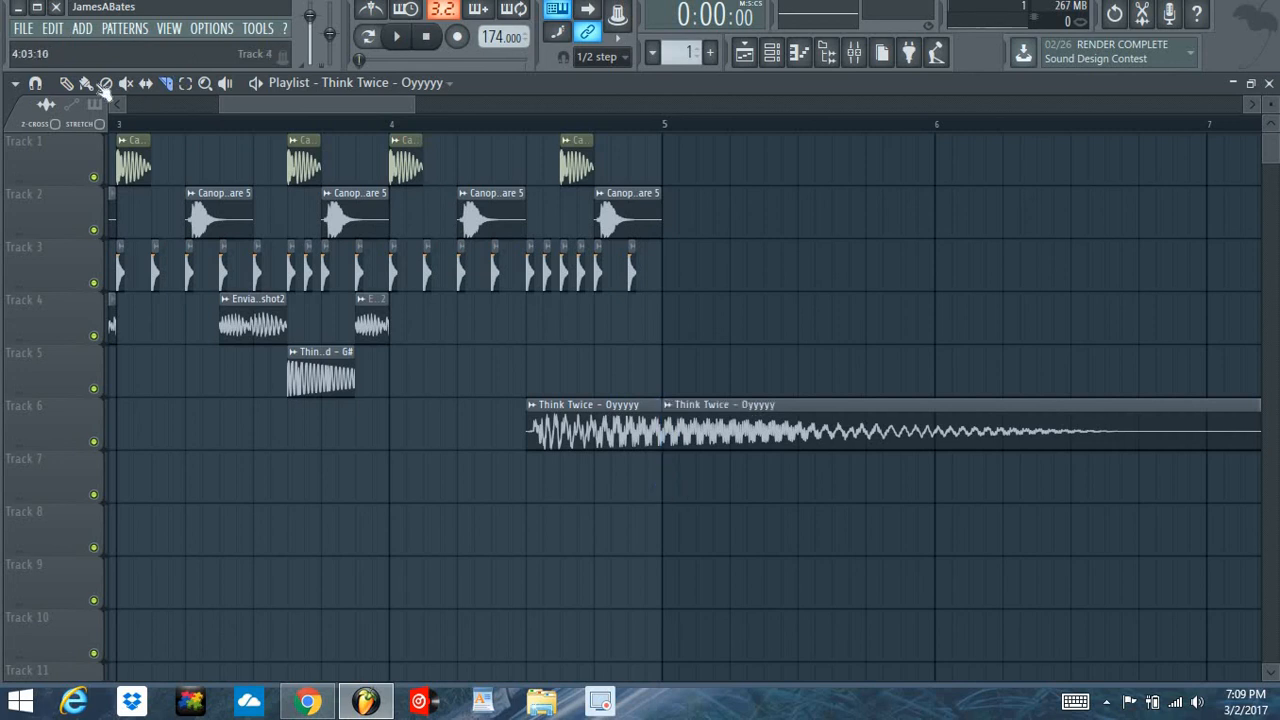
right_click(705, 445)
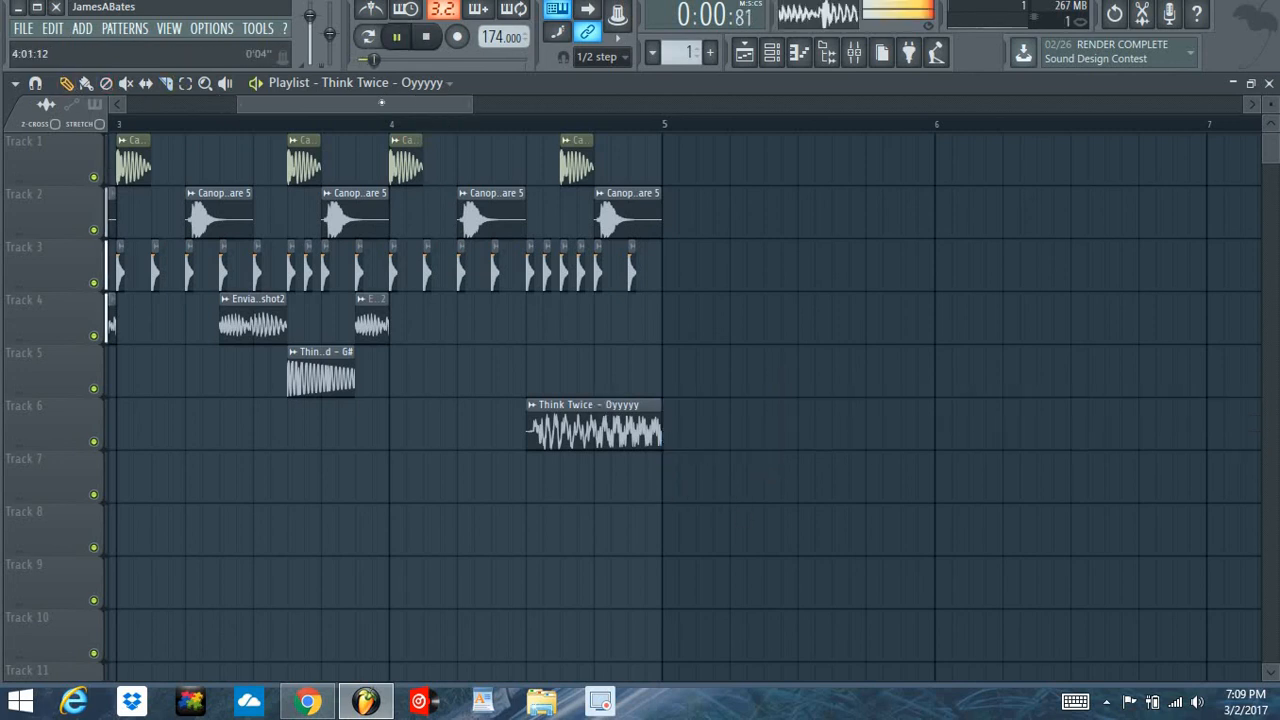
Play the arrangement from the start into bar 4 and stop playback.
drag(381, 104, 194, 130)
scroll(394, 128, down, 1)
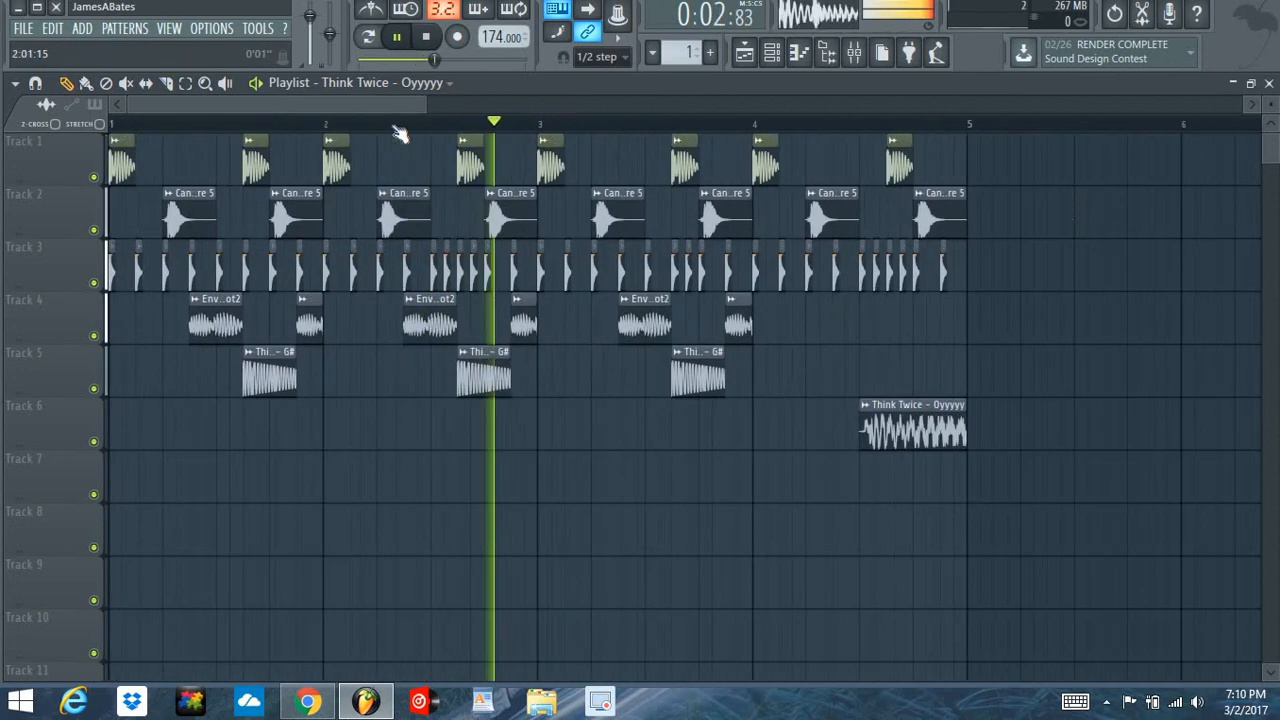
scroll(398, 133, down, 1)
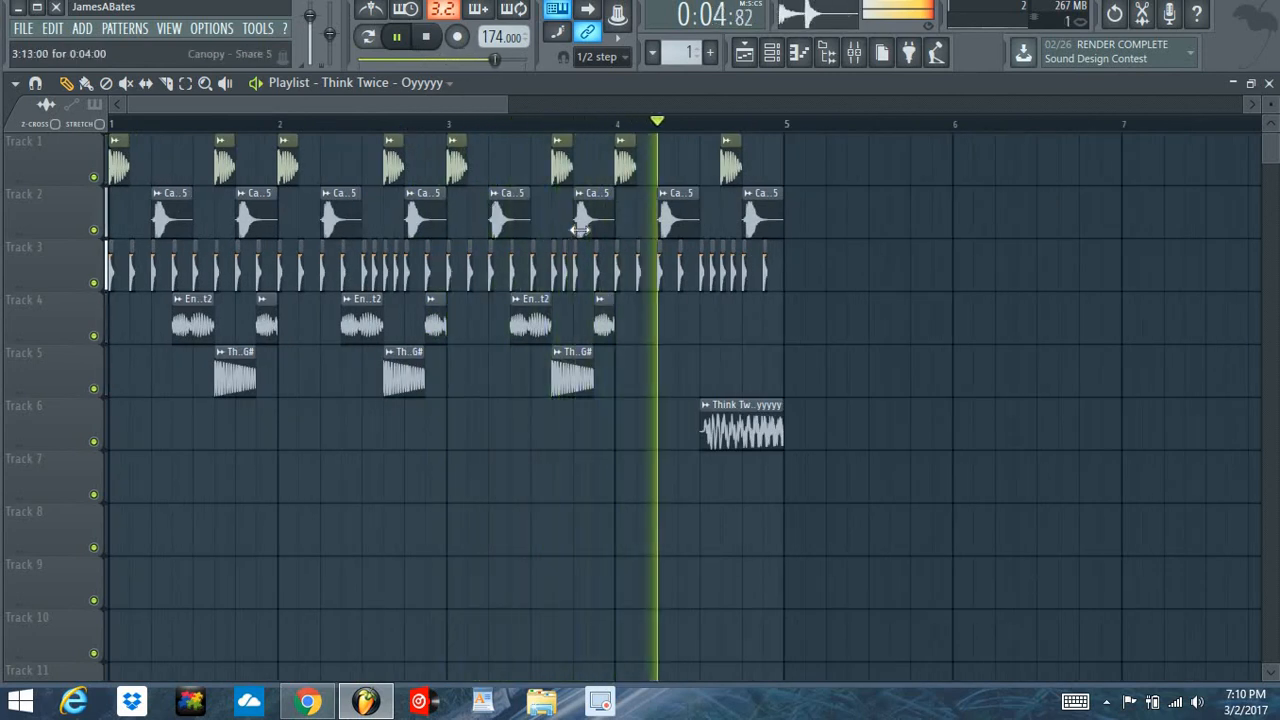
click(426, 36)
Set the time-stretching mode of the Oyyyyy sample to Auto.
double_click(740, 425)
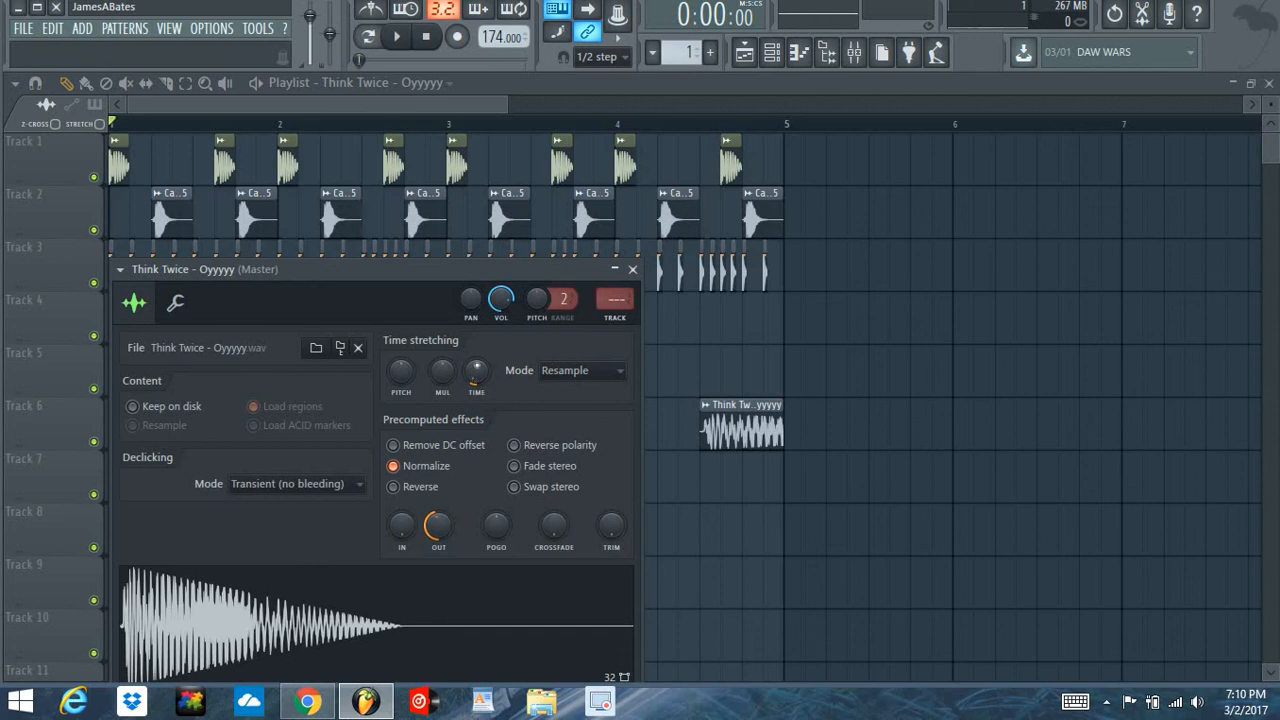
click(578, 370)
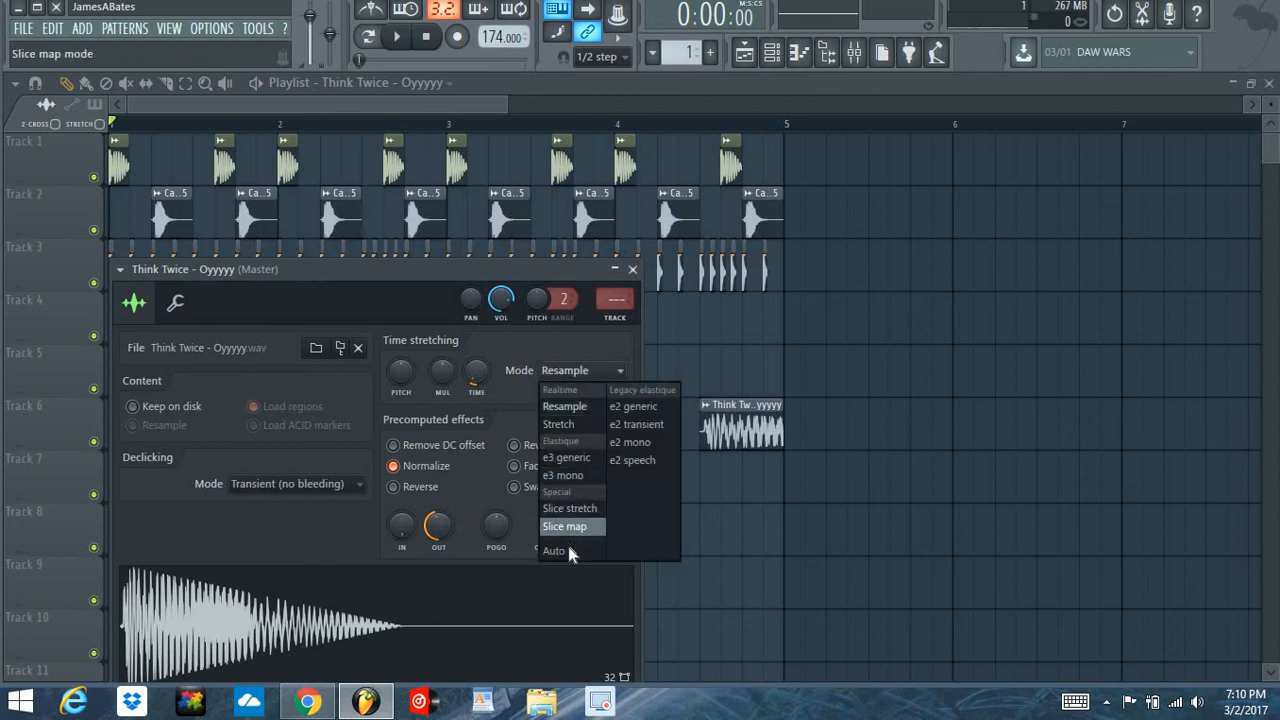
click(567, 543)
Play the song from the start of the Oyyyyy clip in bar 4 to hear the stretched bass.
click(706, 125)
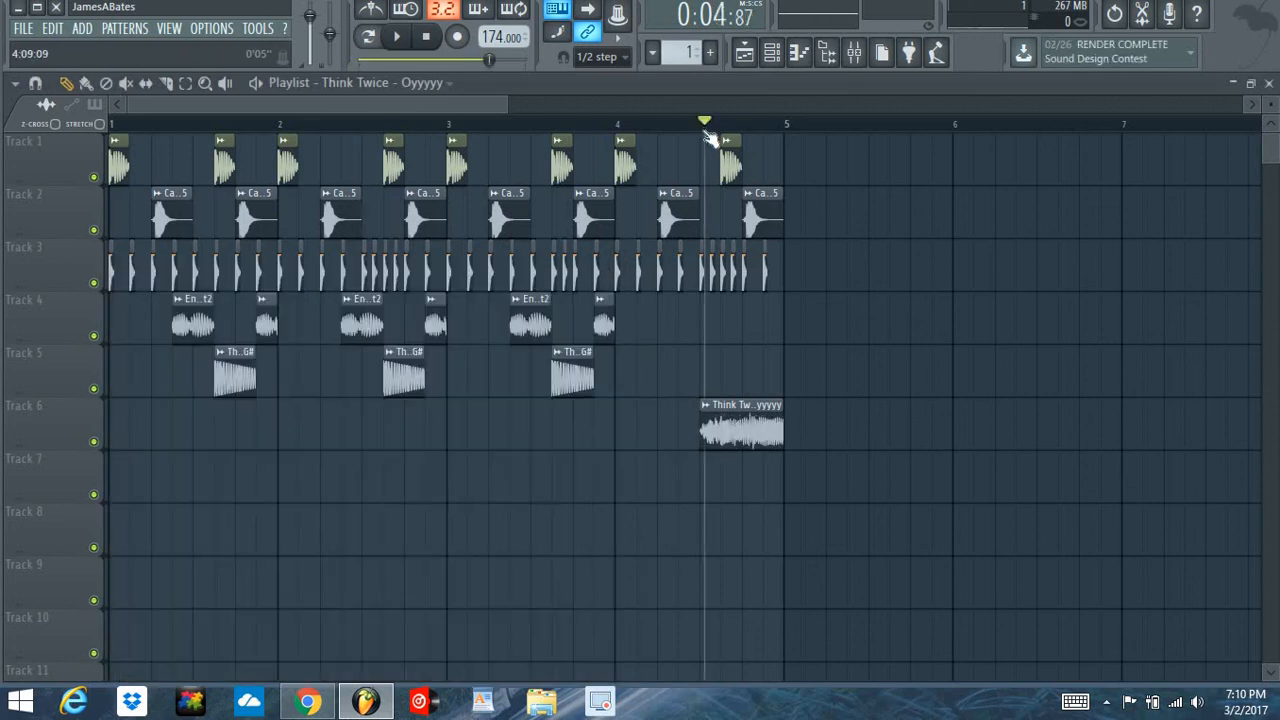
key(space)
click(430, 38)
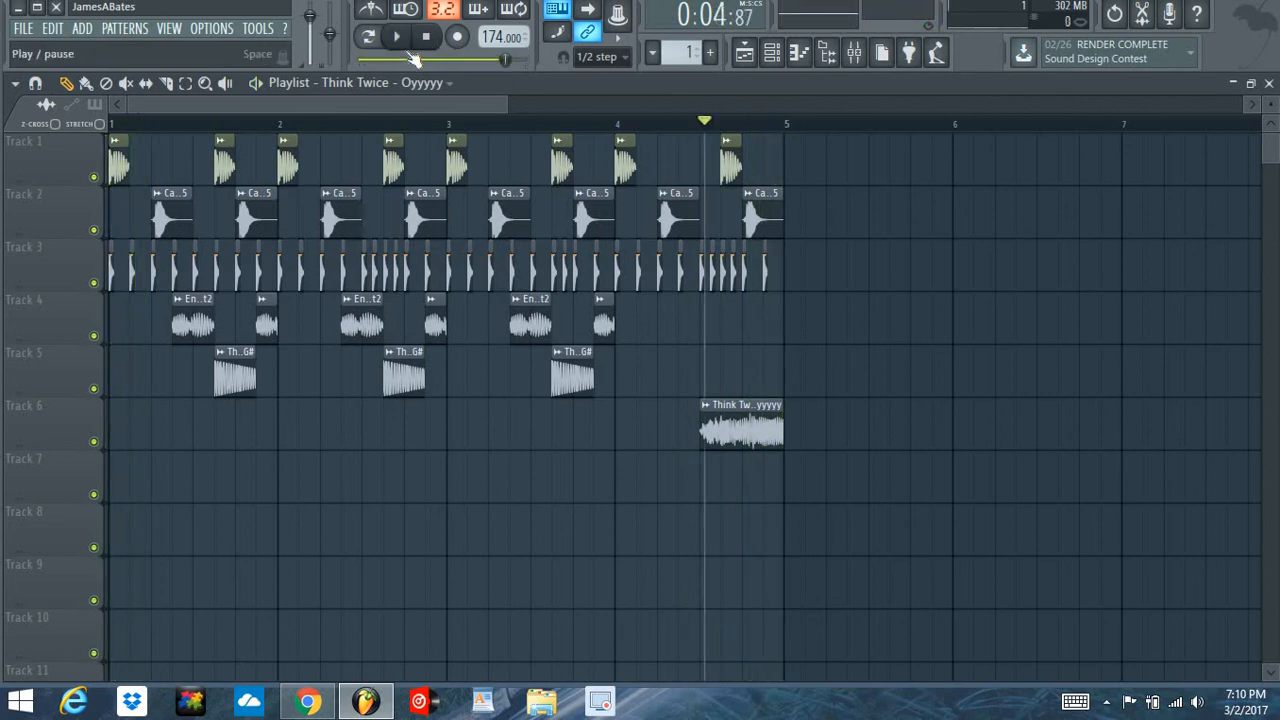
click(405, 45)
Raise the Oyyyyy sample's time-stretching pitch and POGO amount, and replay the second half of bar 4.
double_click(707, 438)
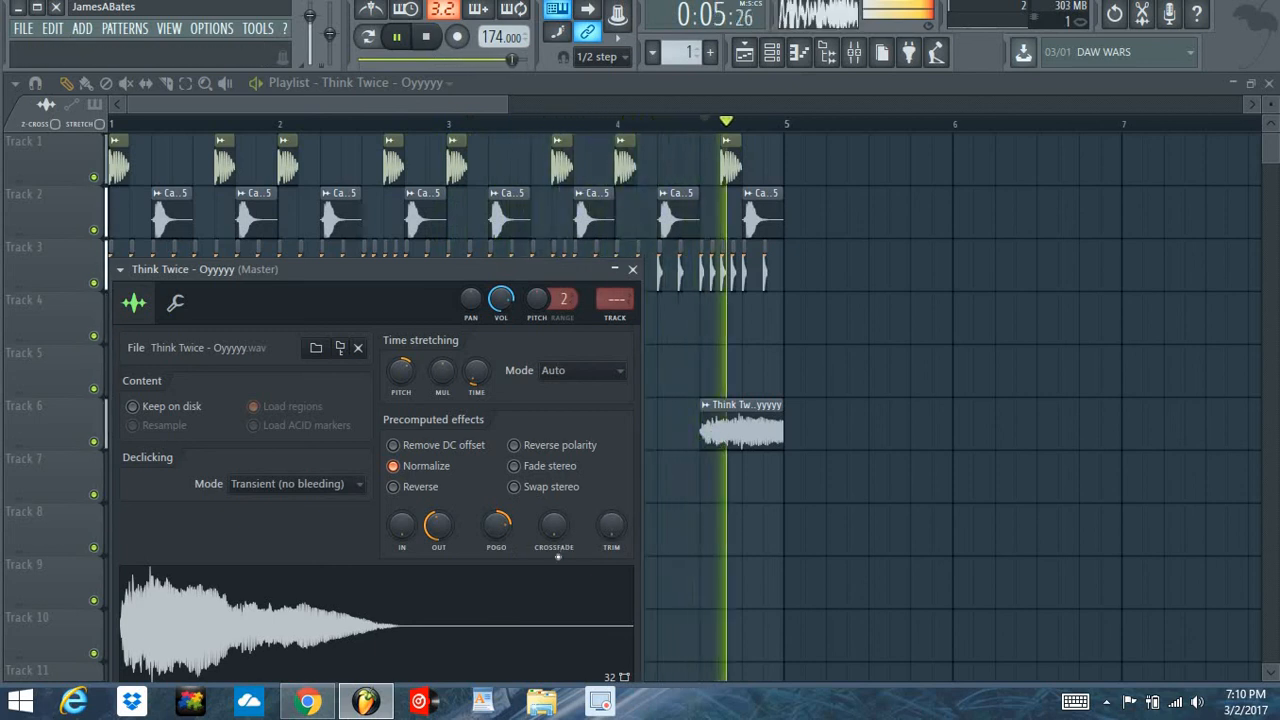
drag(415, 385, 415, 365)
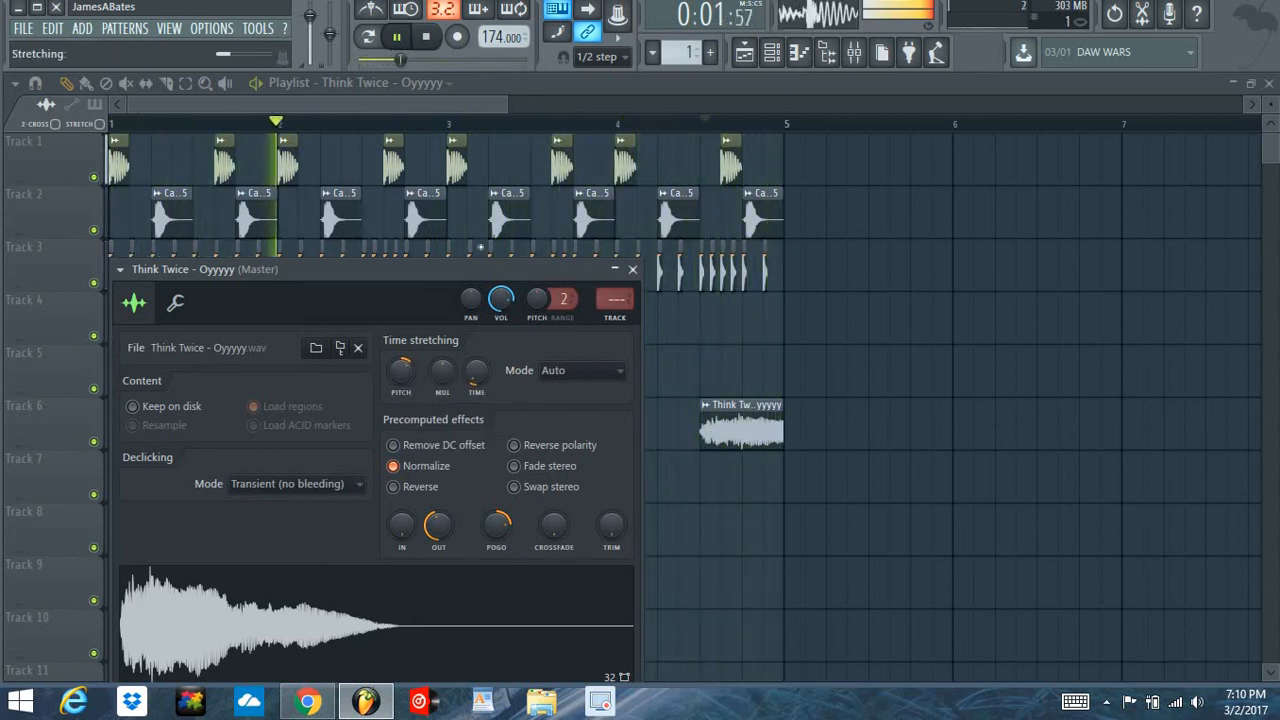
click(691, 123)
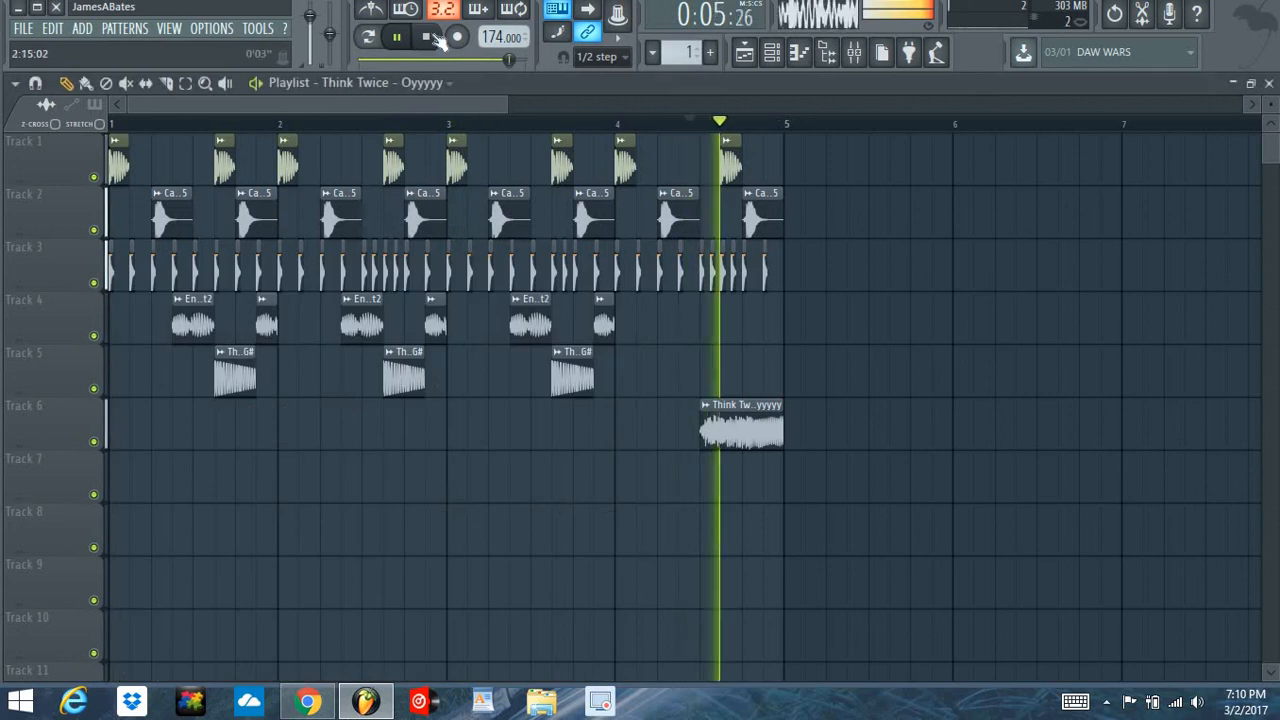
key(space)
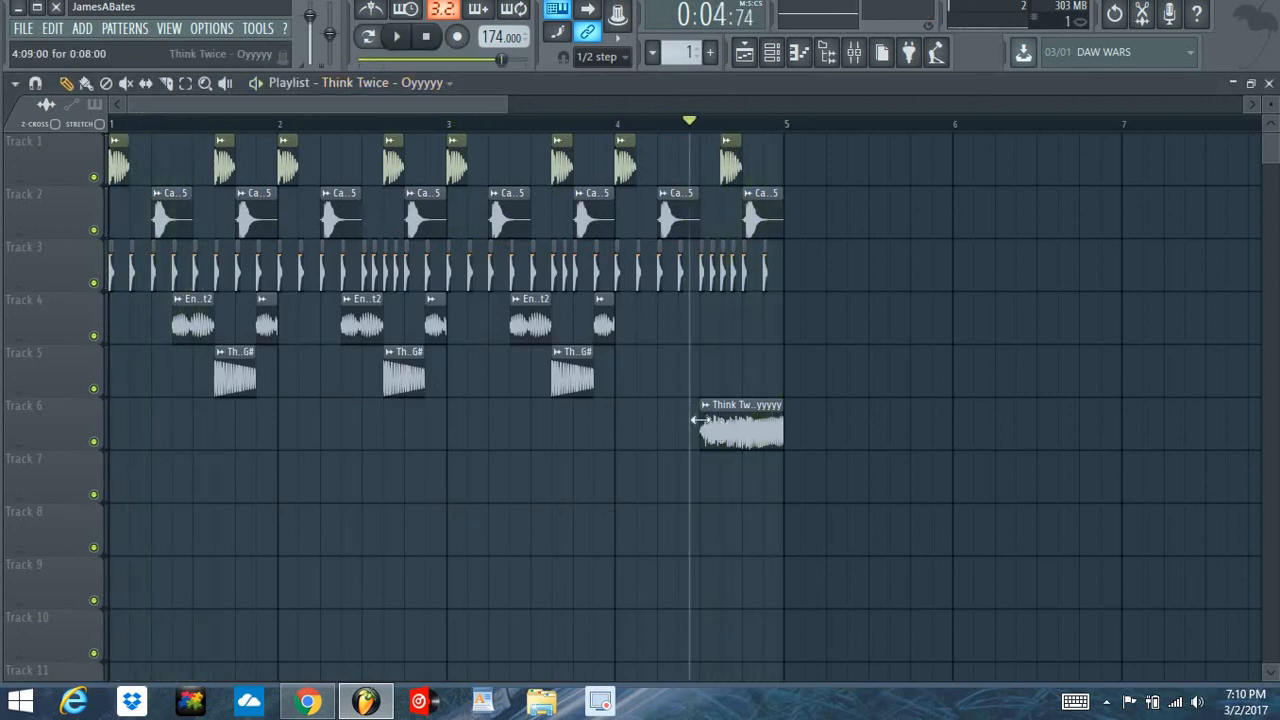
Lower the Oyyyyy sample's time-stretching pitch below its default and audition it in the arrangement.
double_click(697, 420)
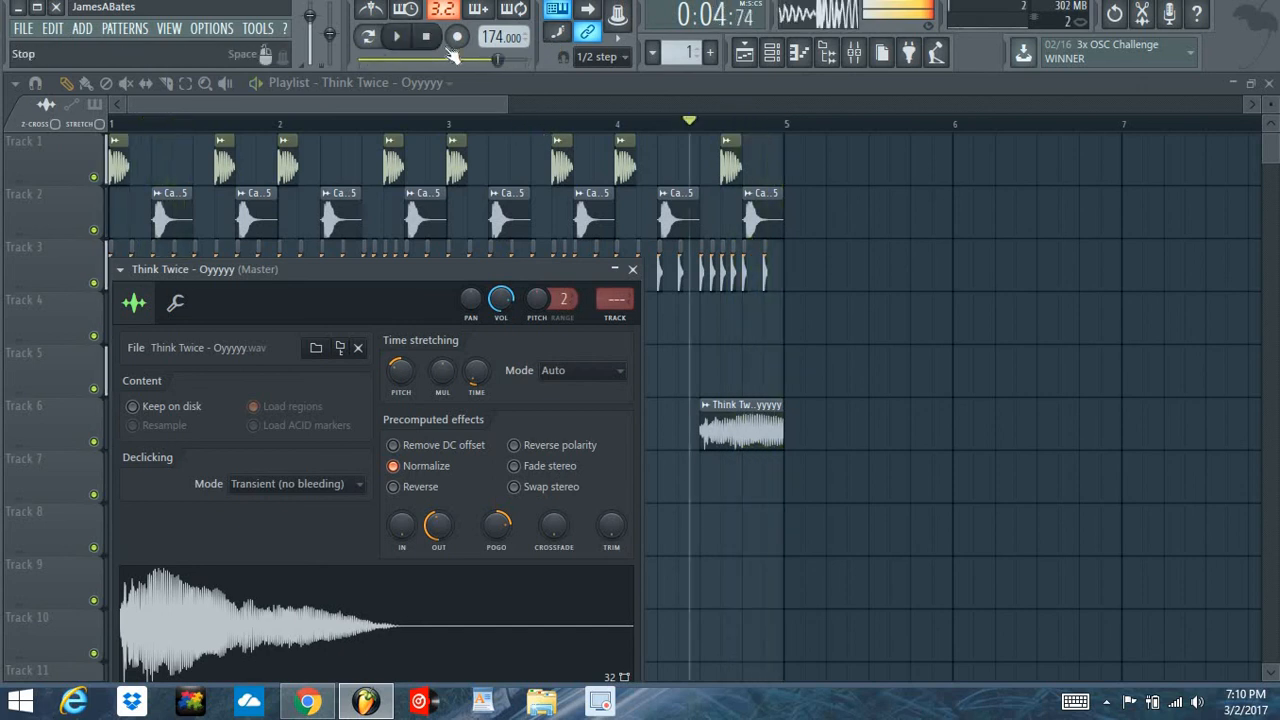
drag(493, 133, 490, 108)
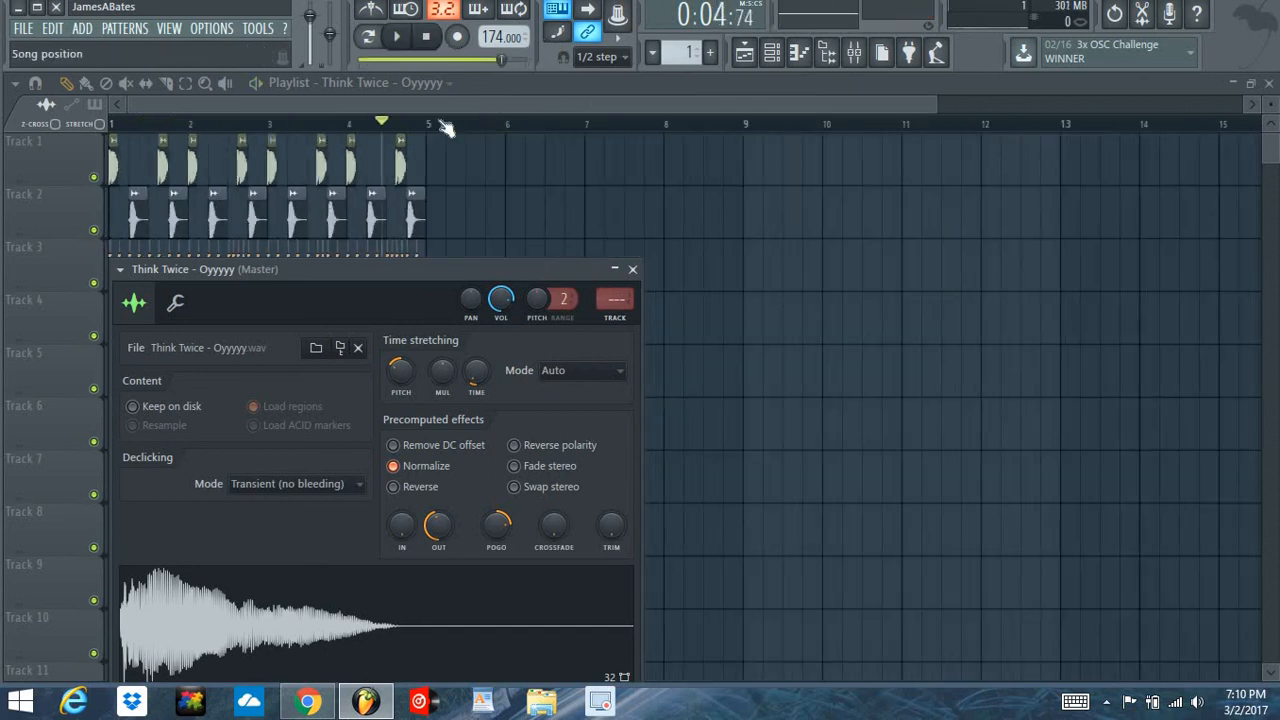
click(1106, 702)
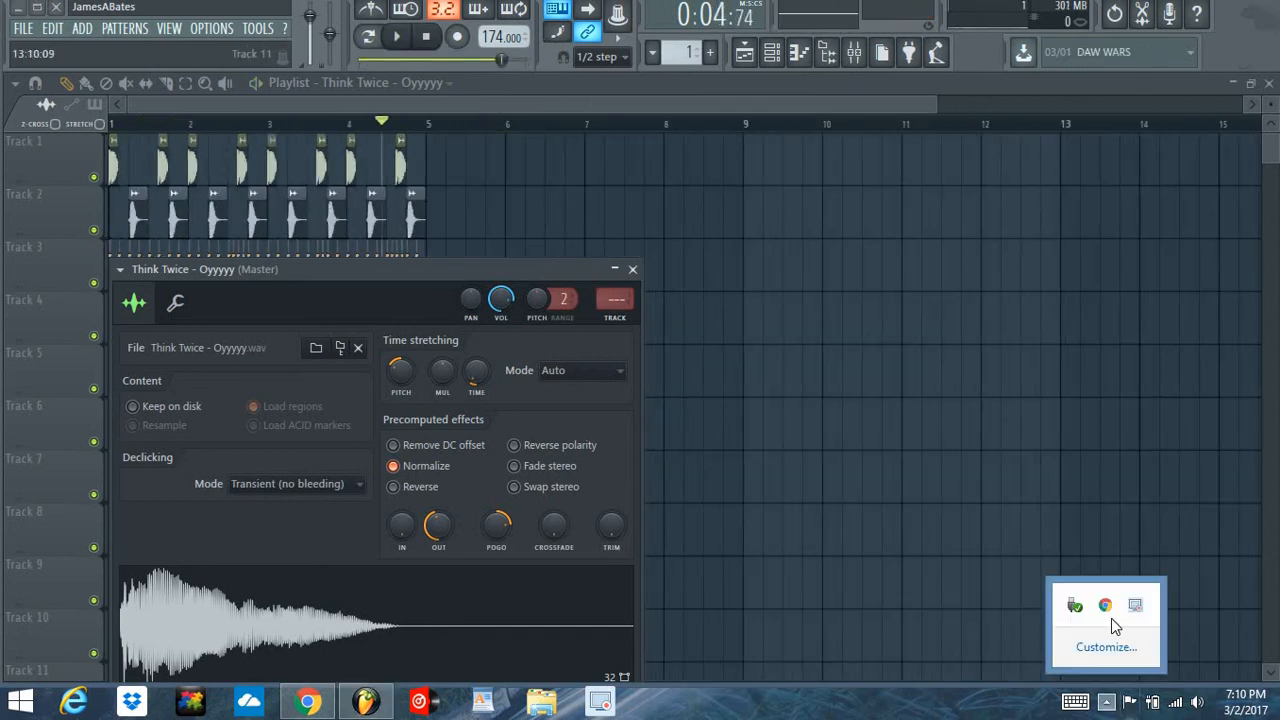